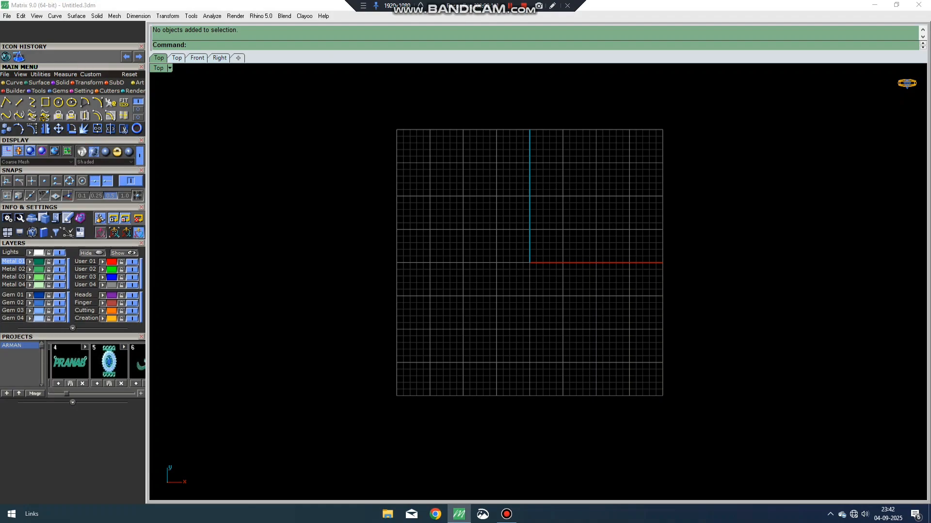
pyautogui.scroll(4, 550, 201)
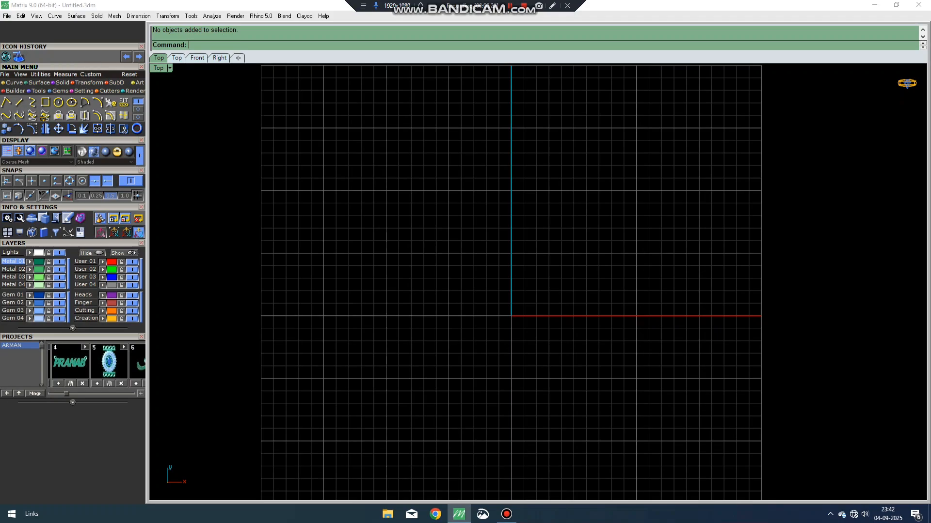
pyautogui.click(5, 75)
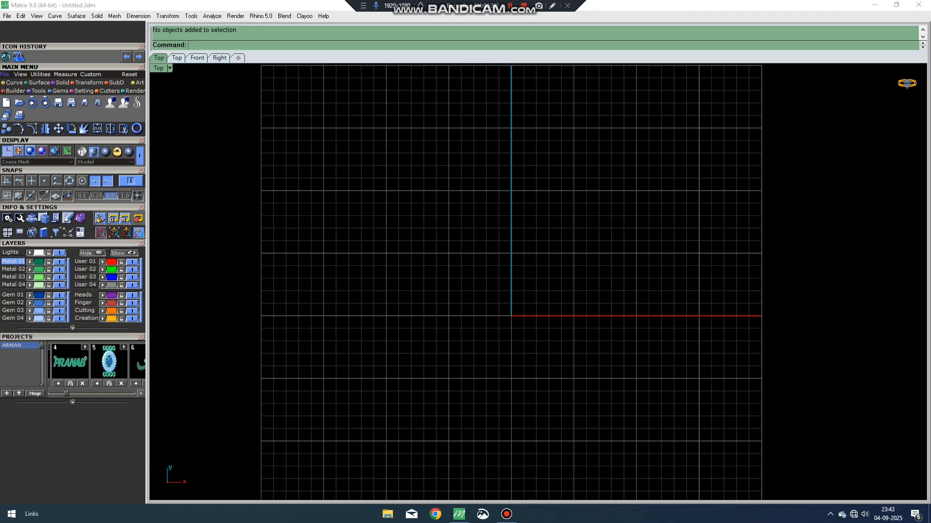
pyautogui.moveTo(500, 351); pyautogui.dragTo(421, 419)
pyautogui.click(20, 75)
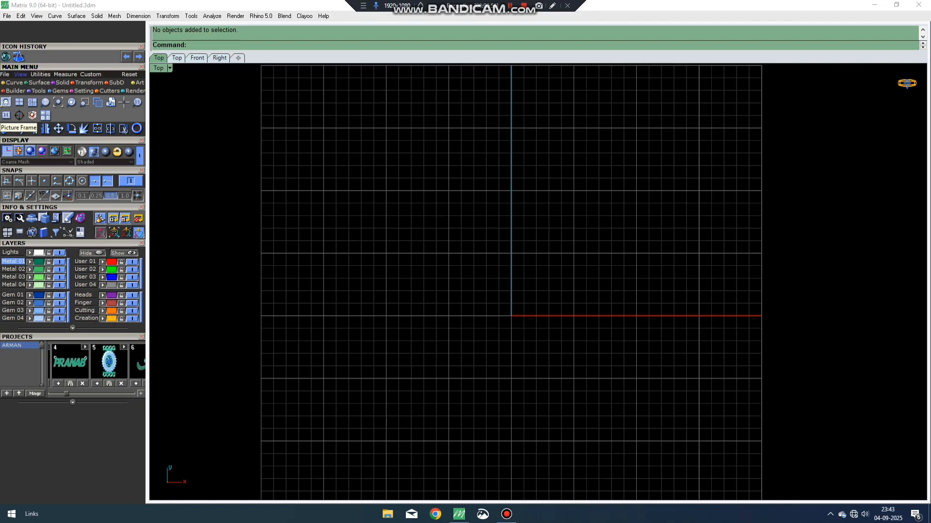
pyautogui.click(6, 128)
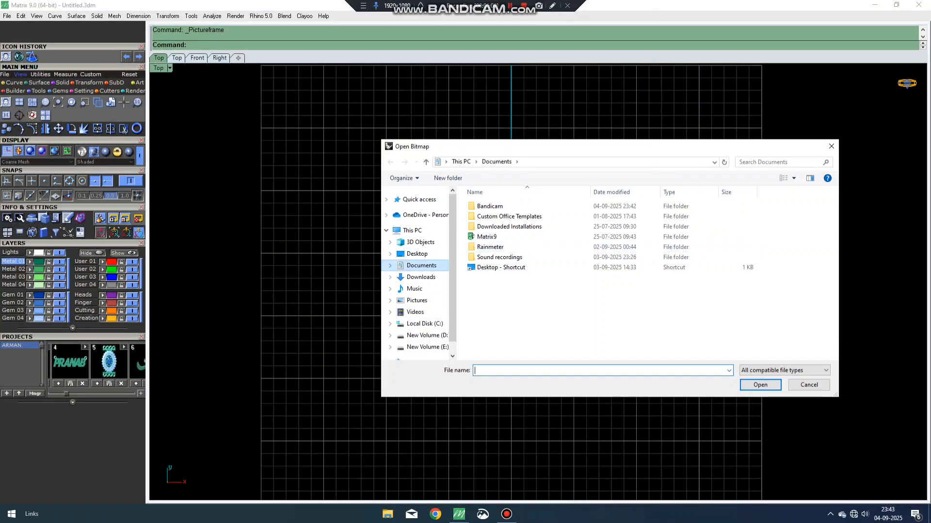
pyautogui.click(417, 254)
pyautogui.click(491, 223)
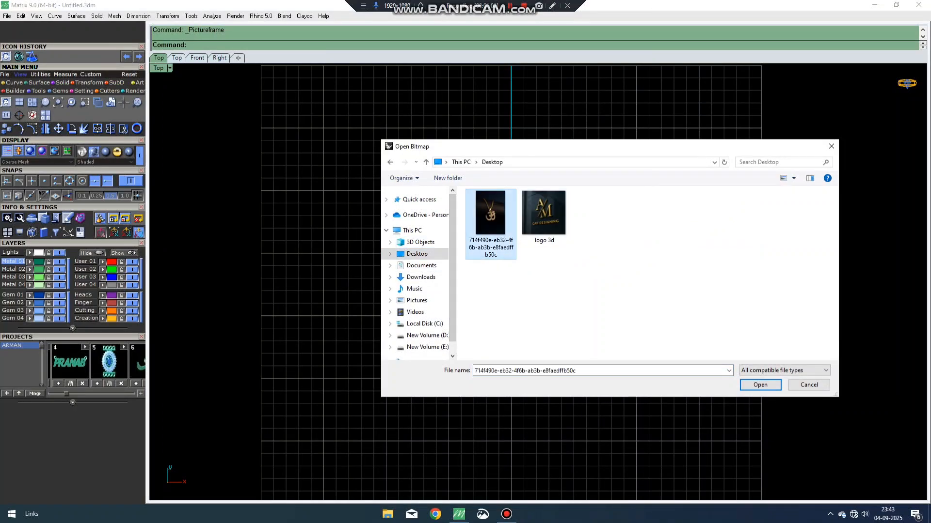
pyautogui.click(761, 384)
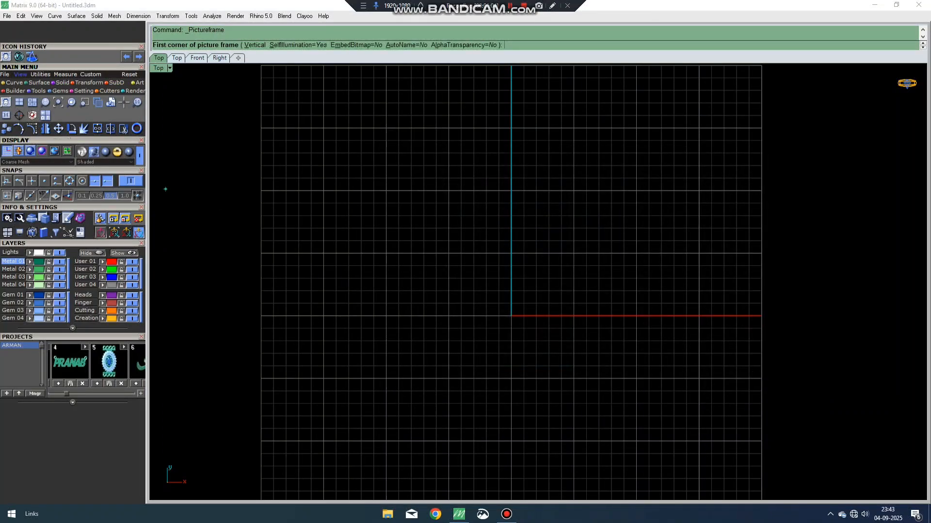
# Insert the Desktop image 714f490e-eb32-4f6b-ab3b-e8faedffb50c as a picture frame over the upper-left part of the Top view grid.
pyautogui.click(6, 102)
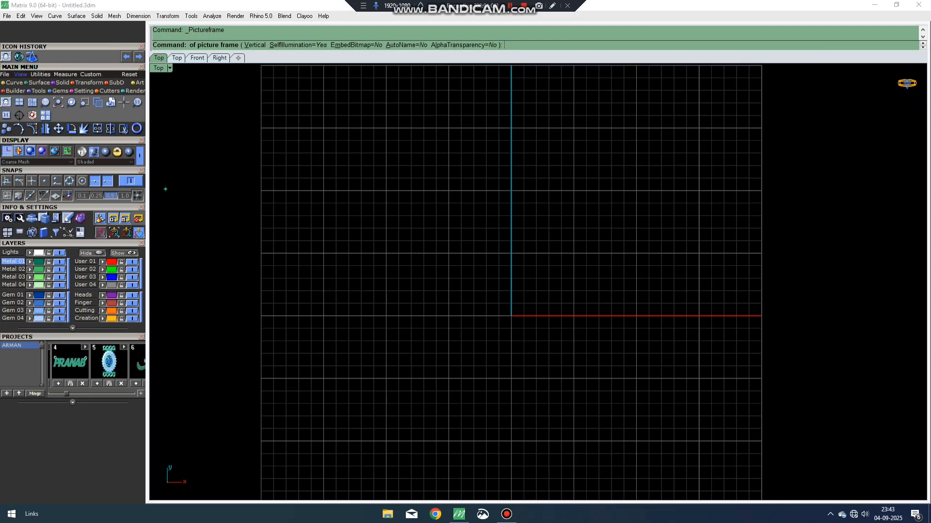
pyautogui.click(491, 223)
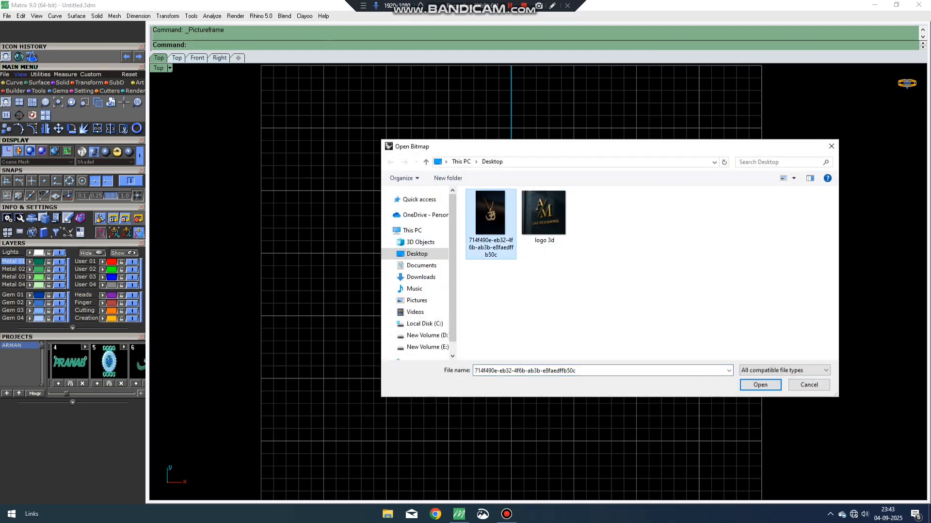
pyautogui.doubleClick(491, 213)
pyautogui.click(293, 148)
pyautogui.moveTo(440, 167); pyautogui.dragTo(444, 266, button='right')
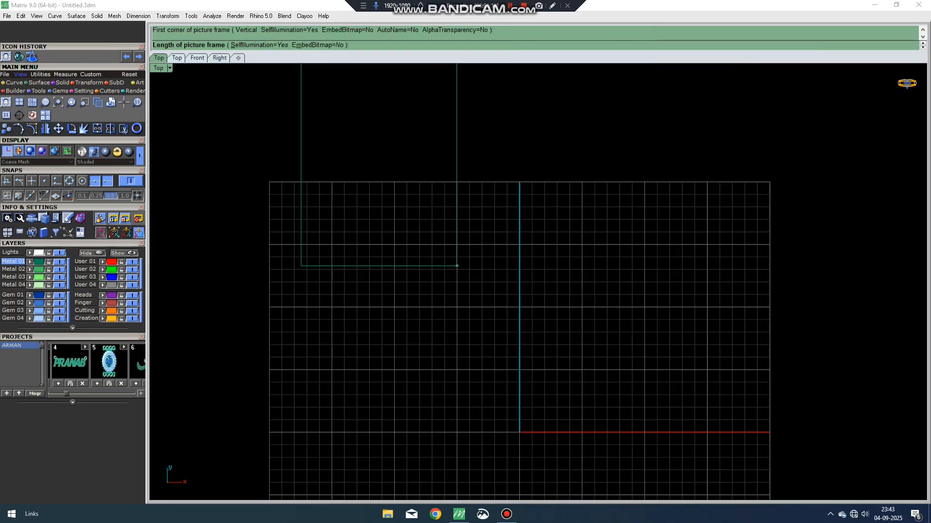
pyautogui.click(457, 267)
# Draw a circle with a diameter of 20 centred at 0,0,0.
pyautogui.scroll(4, 406, 207)
pyautogui.moveTo(406, 207); pyautogui.dragTo(431, 274, button='right')
pyautogui.scroll(-10, 436, 232)
pyautogui.moveTo(445, 193); pyautogui.dragTo(349, 131, button='right')
pyautogui.click(438, 192)
pyautogui.scroll(5, 438, 192)
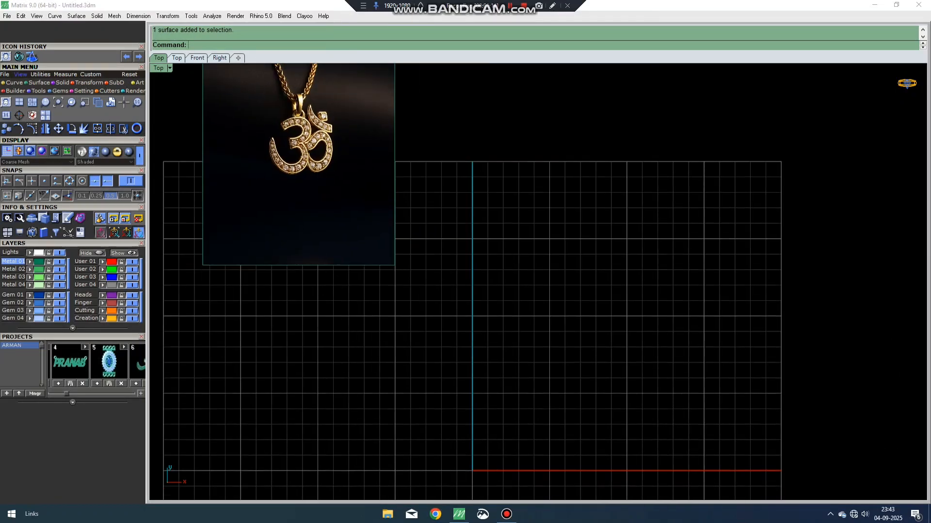
pyautogui.write('ircle')
pyautogui.press('Return')
pyautogui.write('0,0,0')
pyautogui.press('Return')
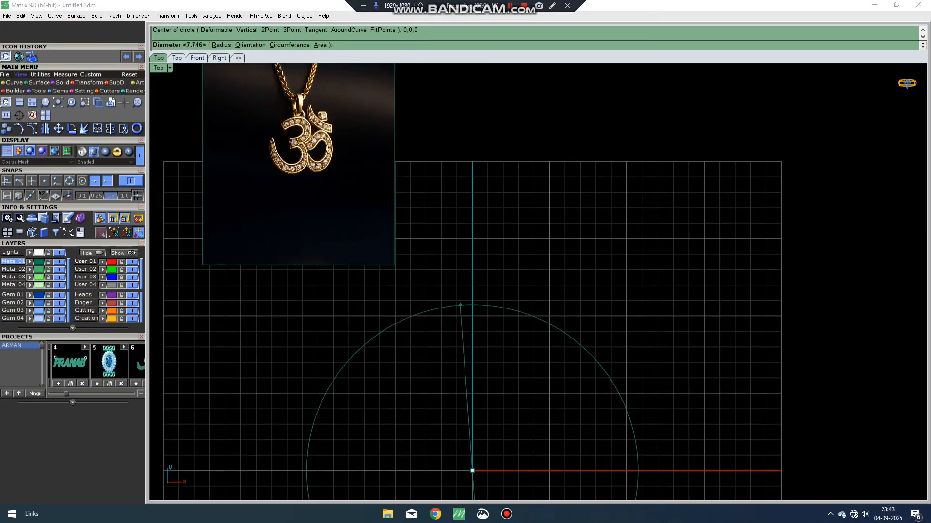
pyautogui.write('20')
pyautogui.press('Return')
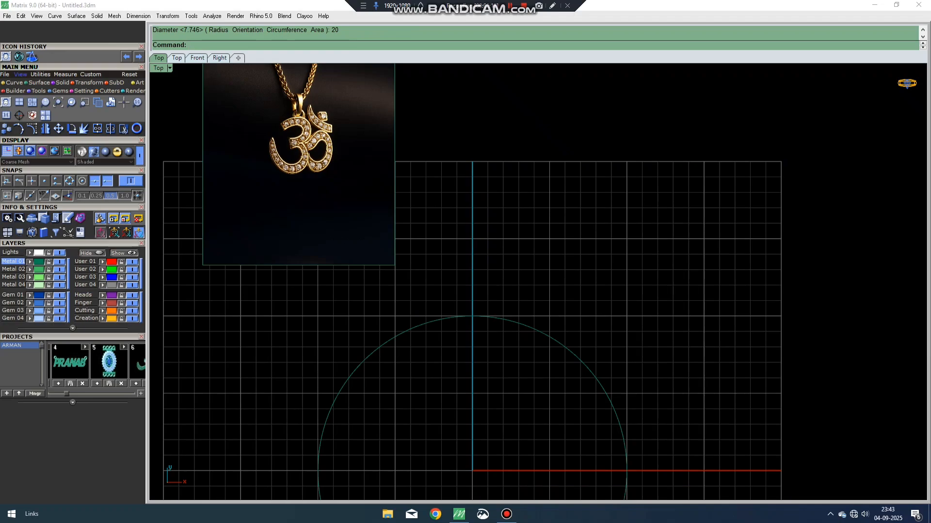
# Move the picture's centre to 0,0,0, then enlarge it proportionally and shift it so the Om pendant sits inside the circle.
pyautogui.click(334, 184)
pyautogui.scroll(4, 334, 184)
pyautogui.scroll(-8, 383, 95)
pyautogui.moveTo(383, 95); pyautogui.dragTo(368, 126, button='right')
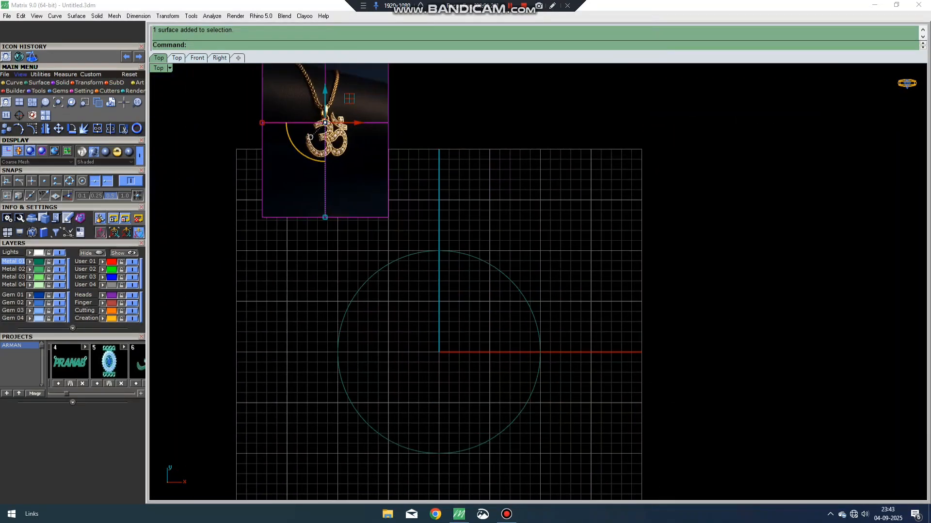
pyautogui.moveTo(324, 123); pyautogui.dragTo(433, 256)
pyautogui.write('0,0,0')
pyautogui.press('Return')
pyautogui.moveTo(433, 256); pyautogui.dragTo(415, 99, button='right')
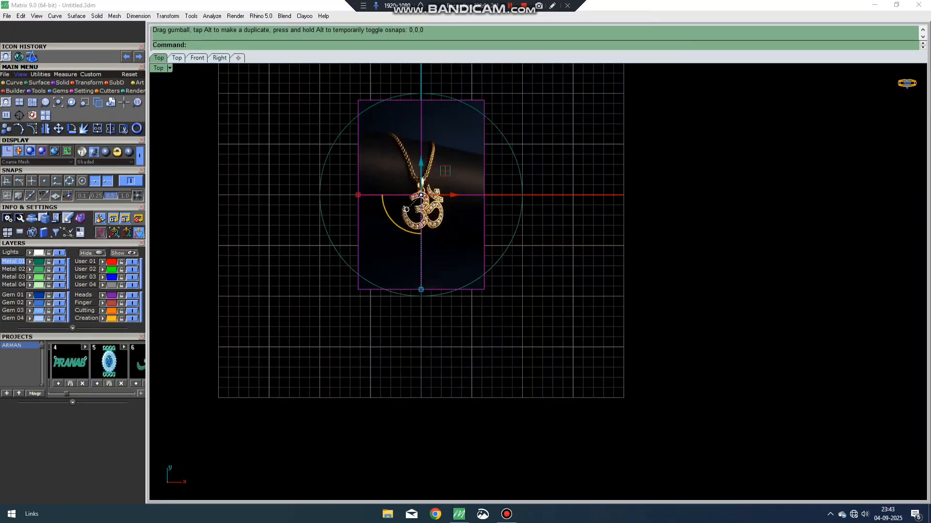
pyautogui.keyDown('shift'); pyautogui.moveTo(421, 289); pyautogui.dragTo(421, 437); pyautogui.keyUp('shift')
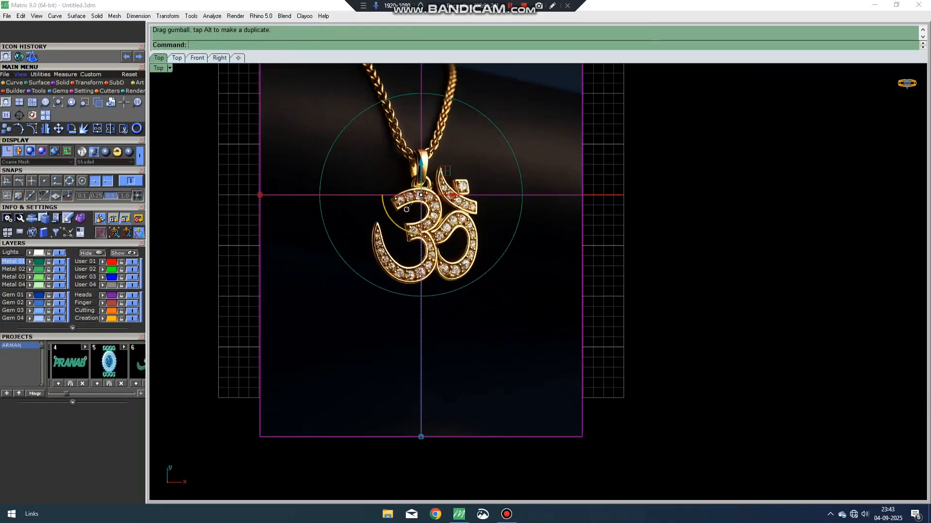
pyautogui.moveTo(449, 383); pyautogui.dragTo(445, 363)
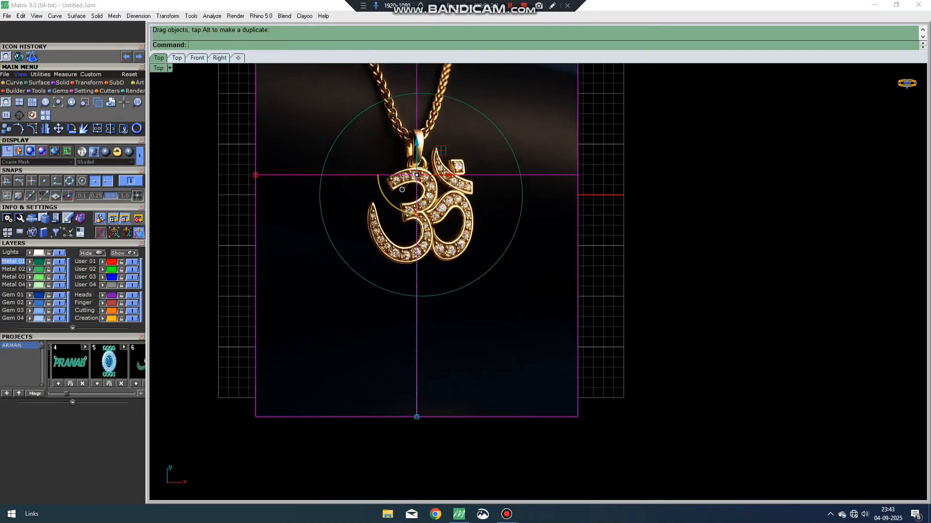
# Delete the reference picture and the circle together.
pyautogui.click(681, 399)
pyautogui.moveTo(681, 400); pyautogui.dragTo(278, 166)
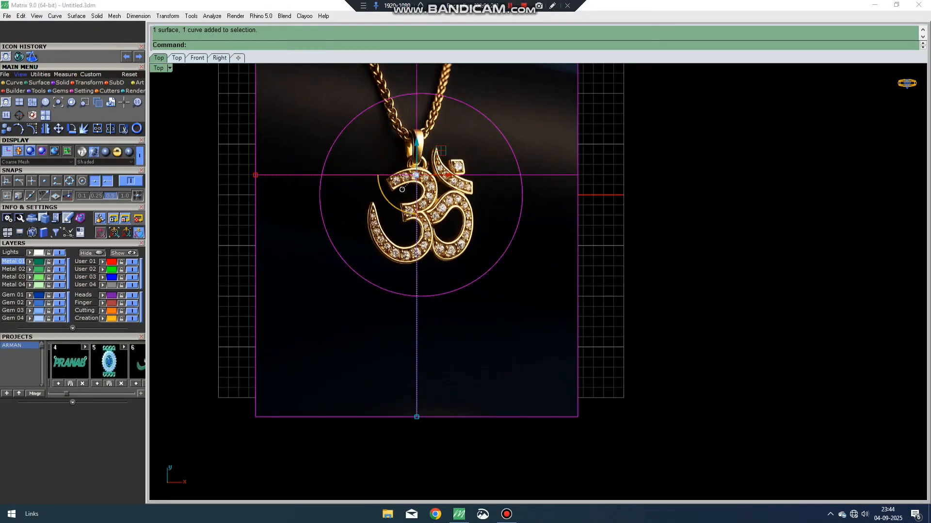
pyautogui.press('Delete')
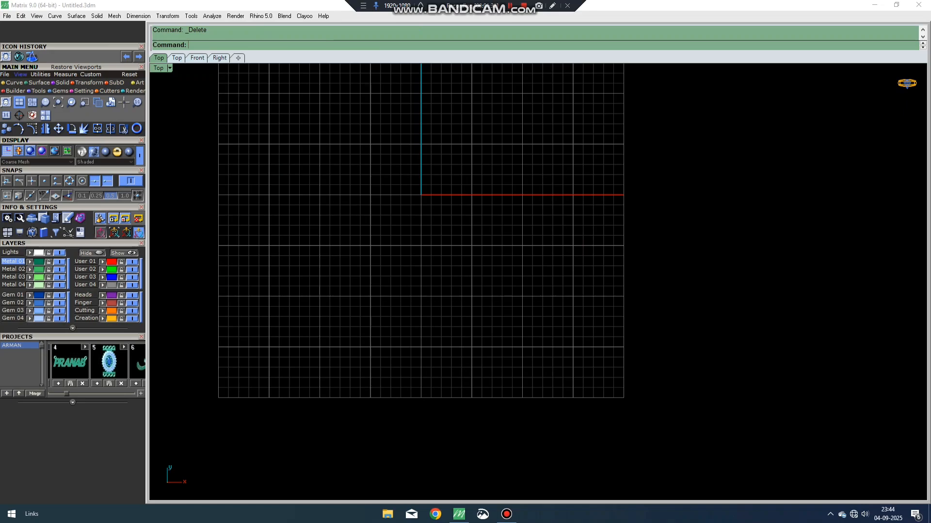
# Restore the default jewelry viewports, then switch to the Top, Perspective, Front and Right layout with the 4View command.
pyautogui.click(19, 102)
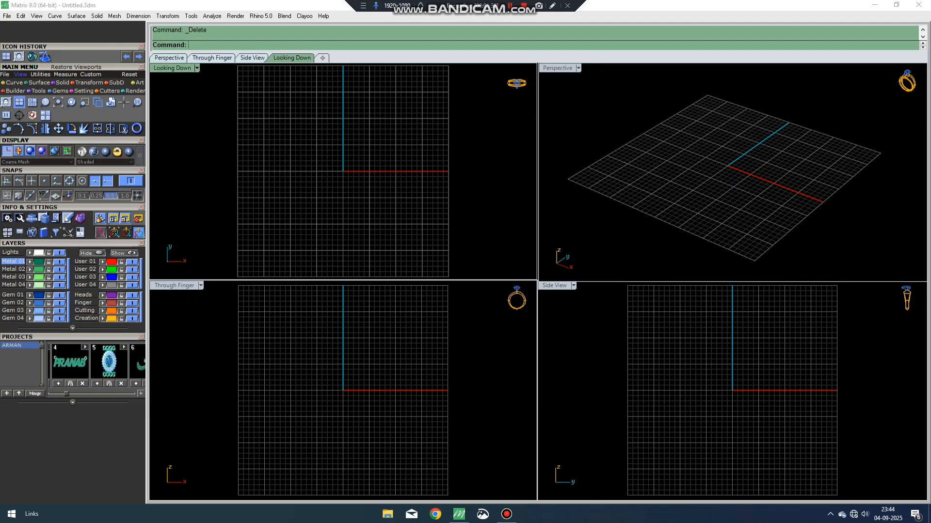
pyautogui.write('4View')
pyautogui.press('Return')
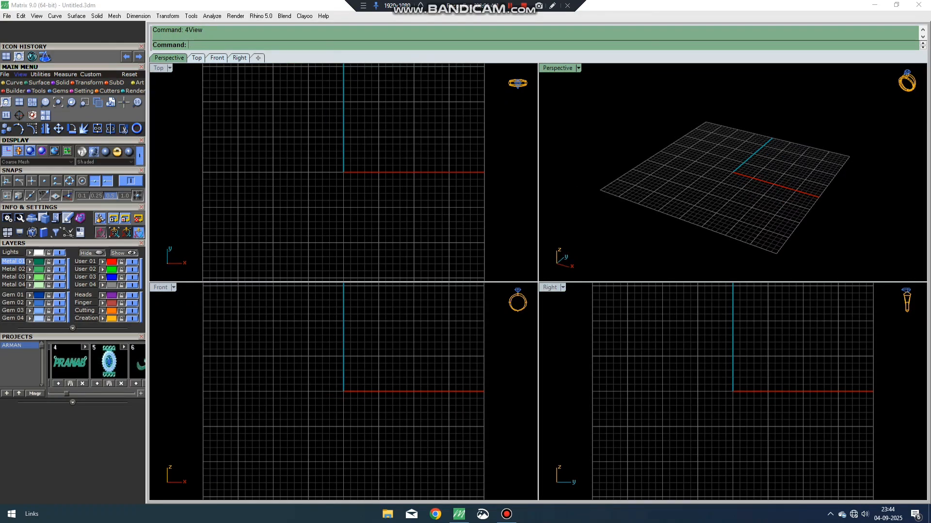
pyautogui.click(170, 69)
pyautogui.click(170, 69)
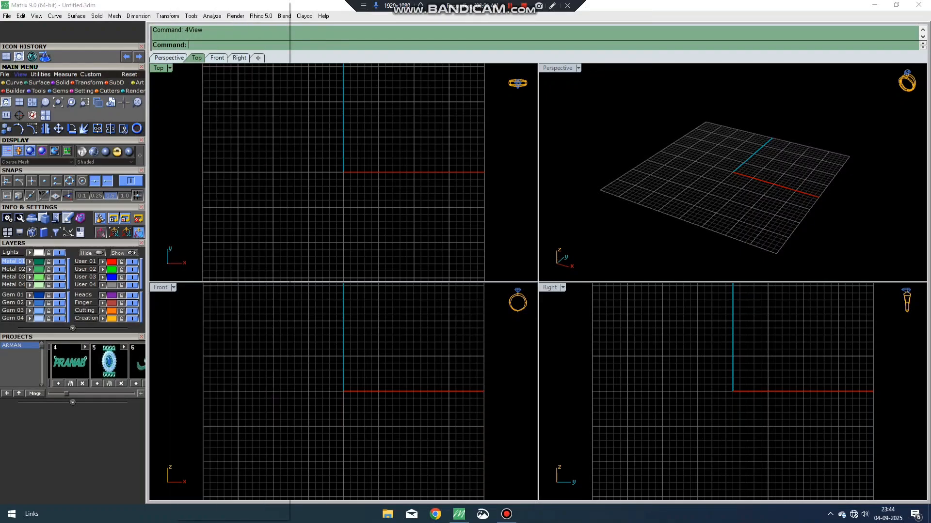
# Restore the Looking Down, Through Finger and Side View viewports once more, then return to the standard four-view layout.
pyautogui.click(19, 102)
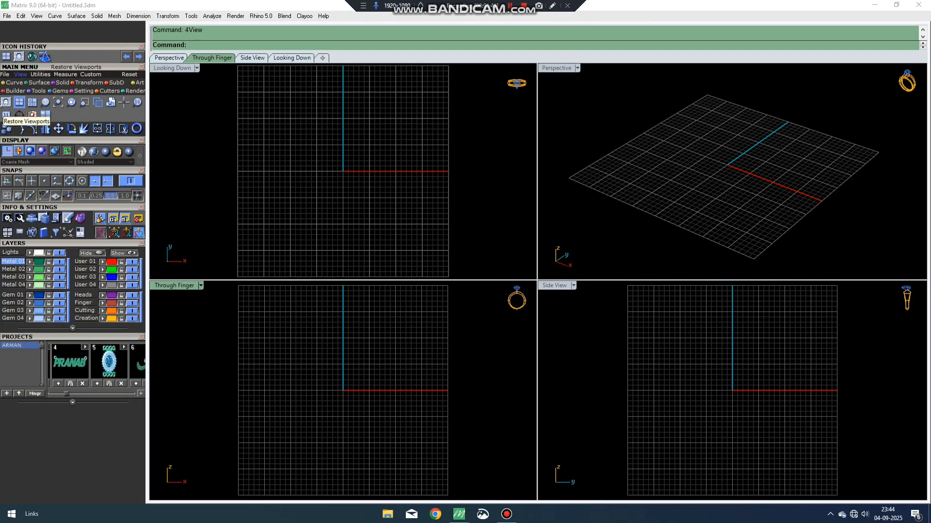
pyautogui.click(173, 68)
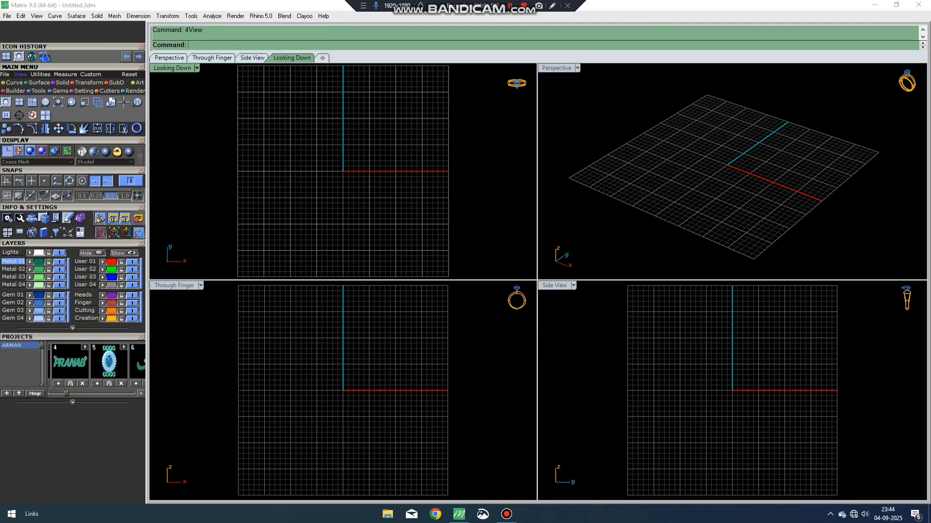
pyautogui.write('4')
pyautogui.press('Return')
pyautogui.write('3d')
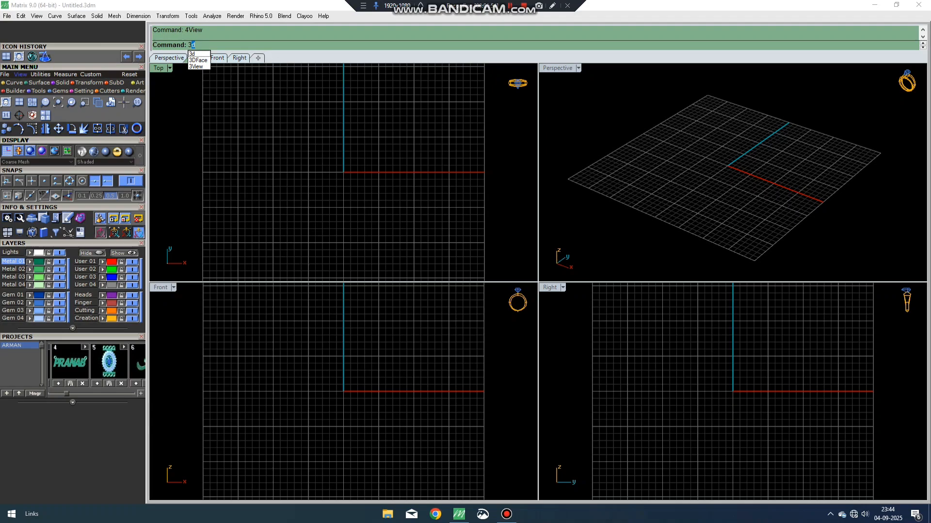
pyautogui.press('Return')
pyautogui.press('Escape')
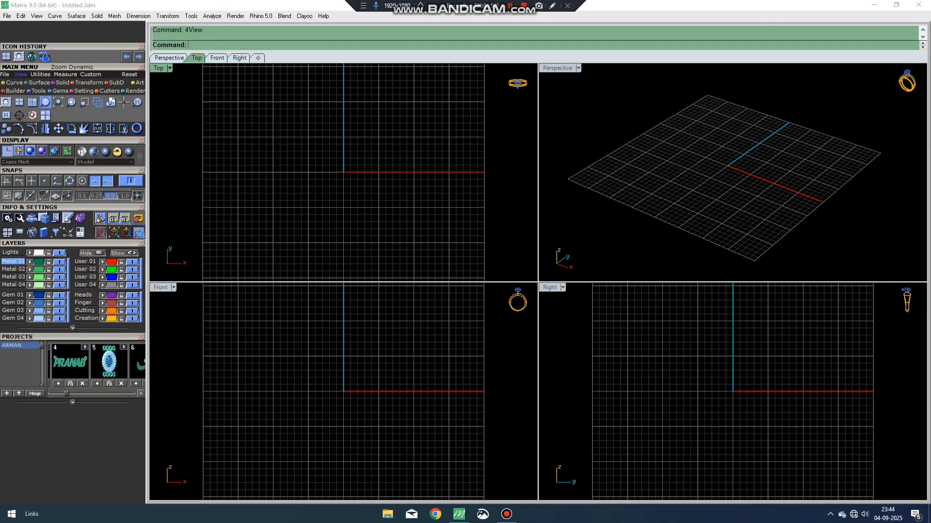
# Zoom the Top viewport with the Zoom Dynamic tool and inspect the grid at different magnifications.
pyautogui.click(46, 103)
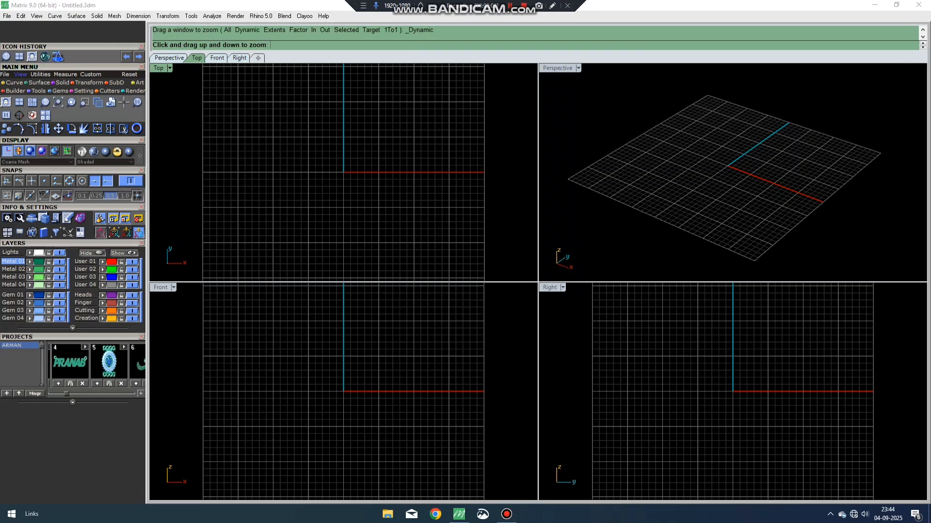
pyautogui.moveTo(347, 141); pyautogui.dragTo(349, 121)
pyautogui.scroll(-4, 382, 137)
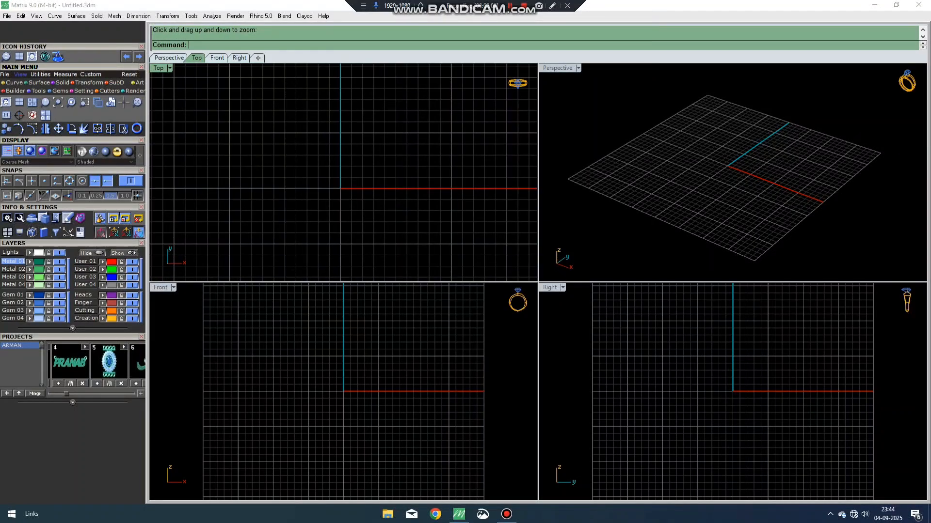
pyautogui.scroll(3, 382, 137)
pyautogui.scroll(-5, 382, 137)
pyautogui.moveTo(382, 137); pyautogui.dragTo(356, 143, button='right')
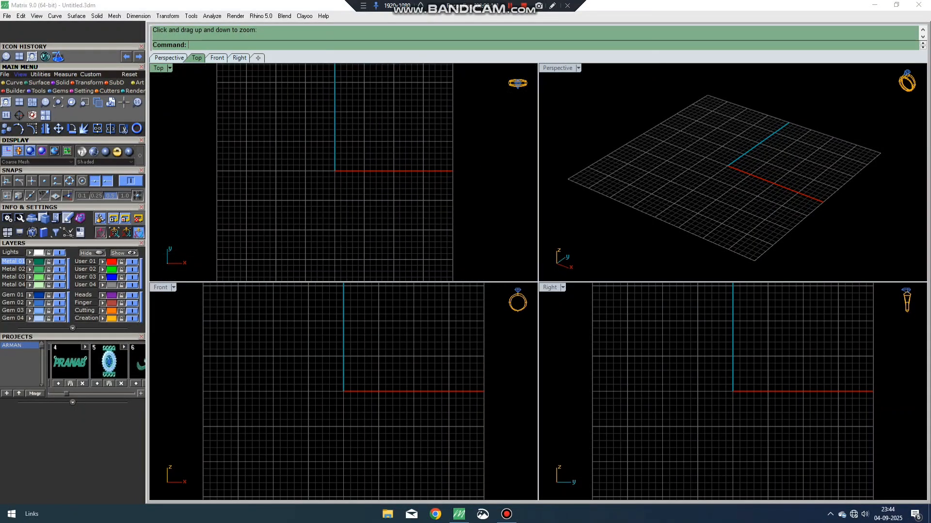
# Show the Curve tools and maximize the Top viewport with the grid enlarged around the origin.
pyautogui.press('F6')
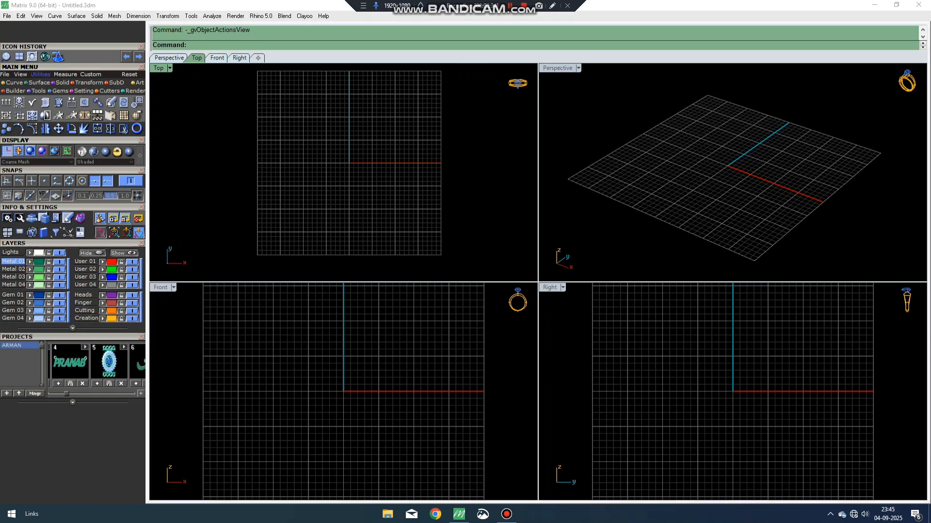
pyautogui.moveTo(90, 75)
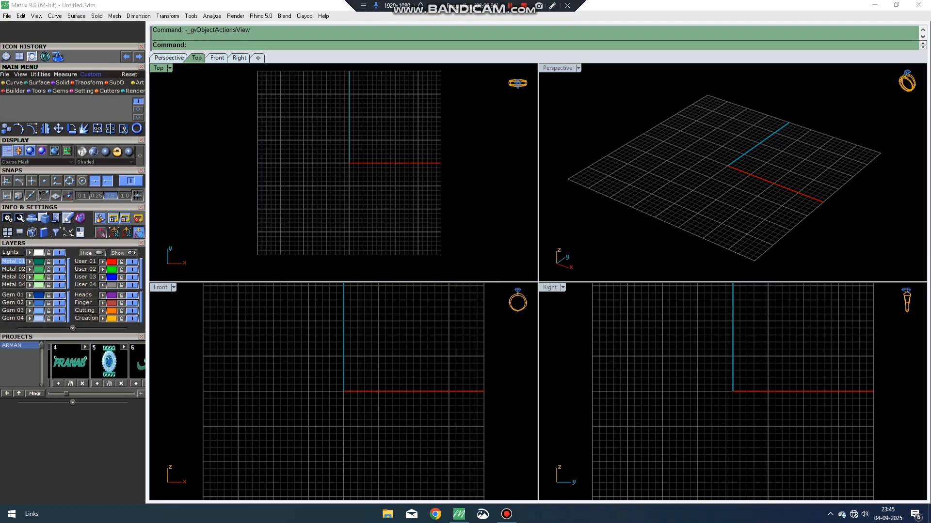
pyautogui.moveTo(14, 83)
pyautogui.moveTo(349, 163); pyautogui.dragTo(348, 189, button='right')
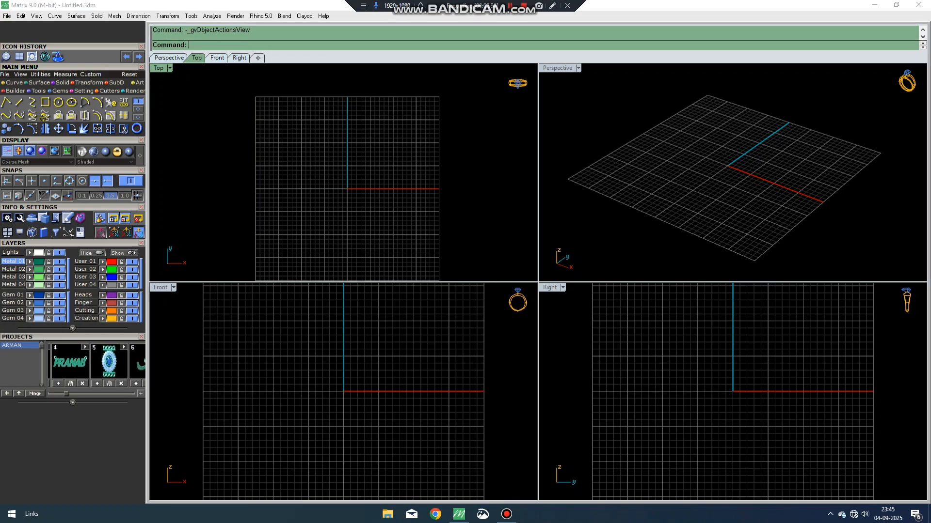
pyautogui.doubleClick(158, 67)
pyautogui.scroll(6, 698, 352)
pyautogui.moveTo(698, 352); pyautogui.dragTo(835, 336, button='right')
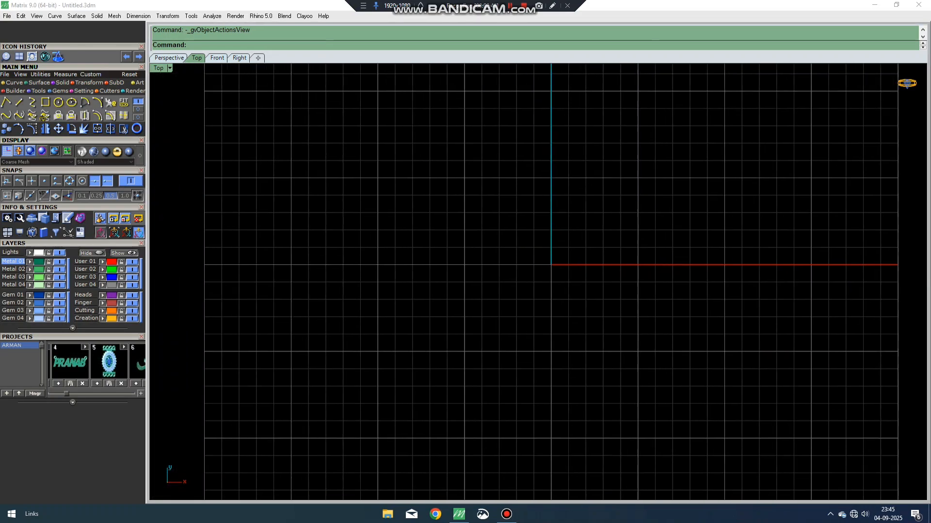
pyautogui.scroll(2, 712, 295)
pyautogui.scroll(-2, 727, 297)
pyautogui.moveTo(719, 294); pyautogui.dragTo(742, 338, button='right')
pyautogui.scroll(2, 684, 341)
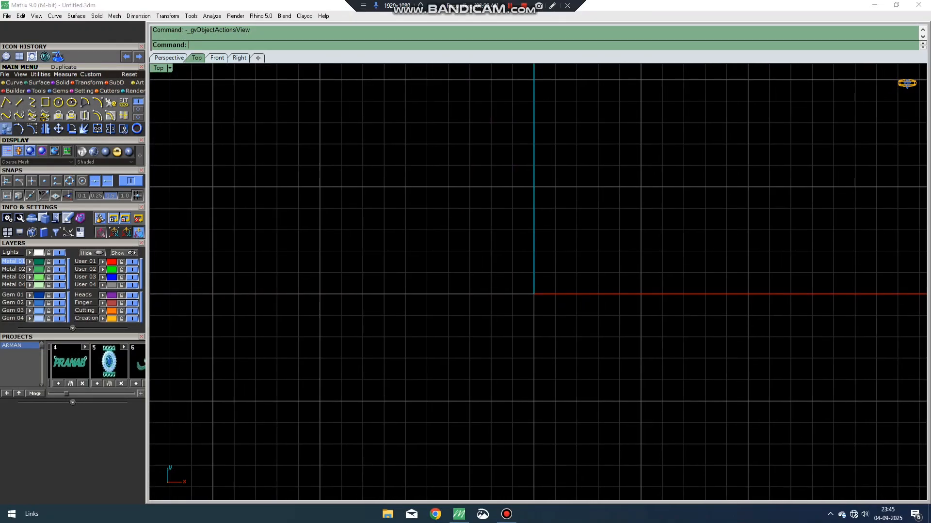
# Draw an open, self-crossing polyline of 21 points across the Top viewport and delete it.
pyautogui.click(6, 102)
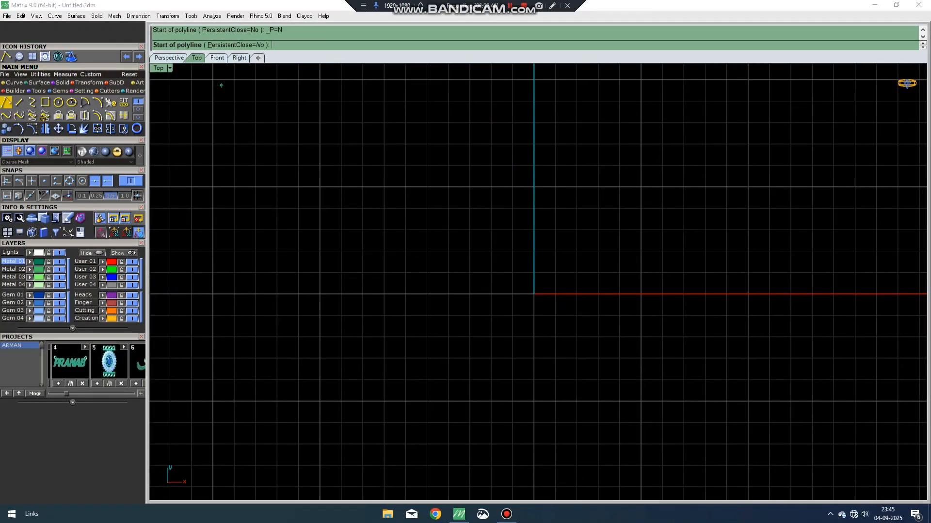
pyautogui.click(304, 292)
pyautogui.click(377, 184)
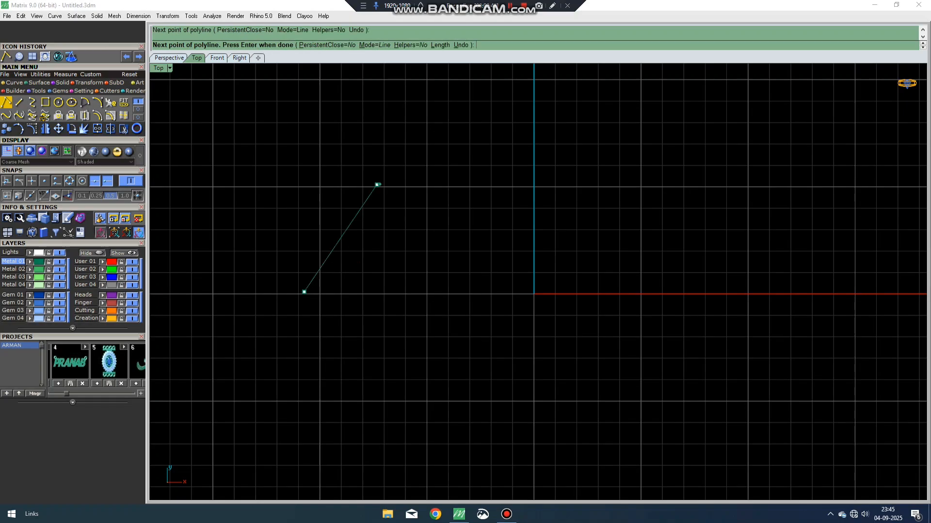
pyautogui.click(461, 211)
pyautogui.click(605, 179)
pyautogui.click(464, 137)
pyautogui.click(393, 279)
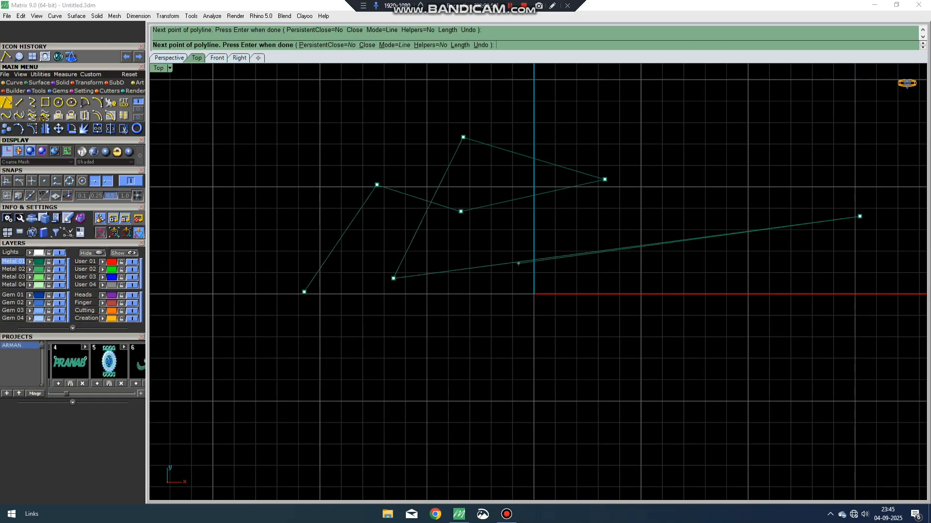
pyautogui.click(860, 216)
pyautogui.click(596, 199)
pyautogui.click(633, 108)
pyautogui.click(447, 199)
pyautogui.click(575, 198)
pyautogui.click(582, 148)
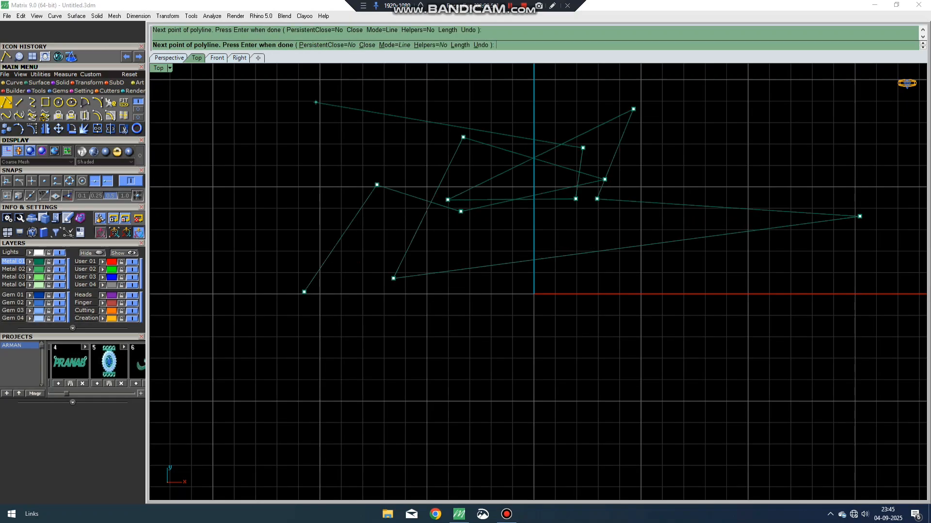
pyautogui.click(314, 102)
pyautogui.click(337, 241)
pyautogui.click(242, 226)
pyautogui.click(269, 354)
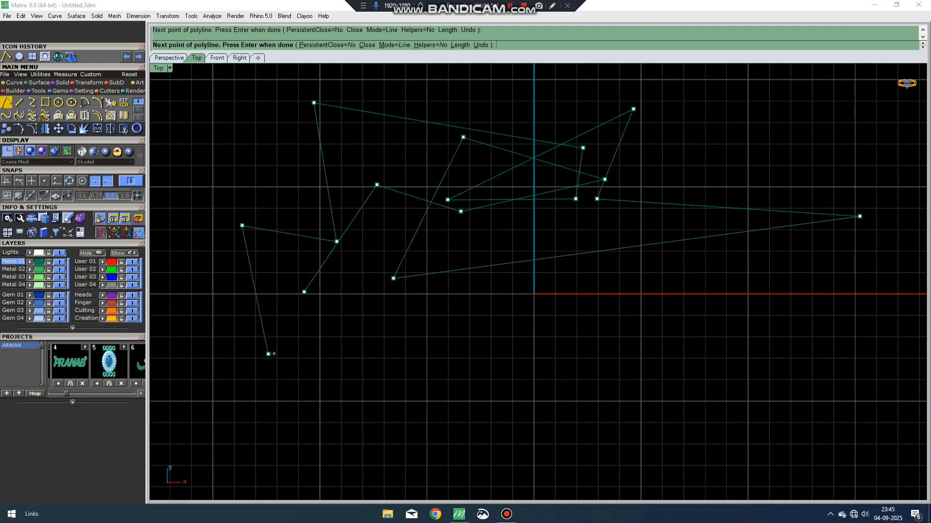
pyautogui.click(369, 348)
pyautogui.click(423, 317)
pyautogui.click(320, 241)
pyautogui.click(251, 200)
pyautogui.click(357, 189)
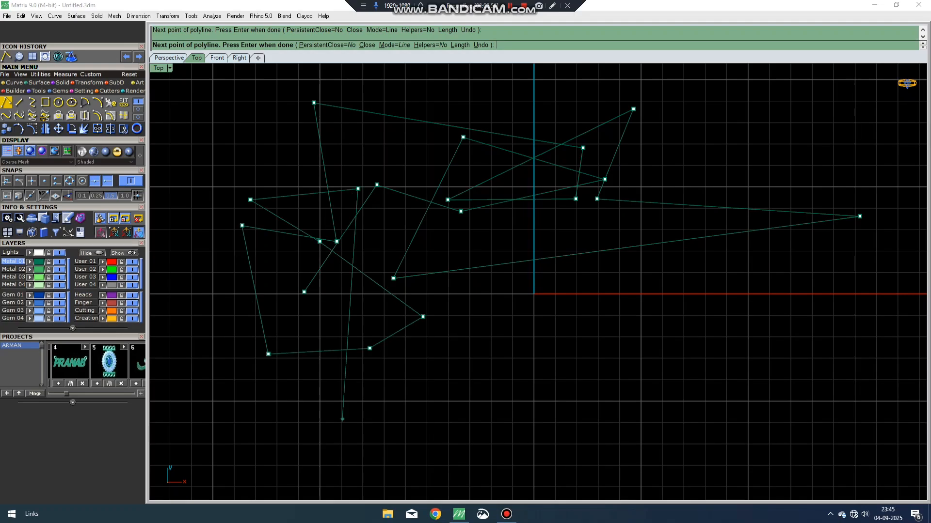
pyautogui.press('Return')
pyautogui.moveTo(620, 249); pyautogui.dragTo(362, 413)
pyautogui.press('Delete')
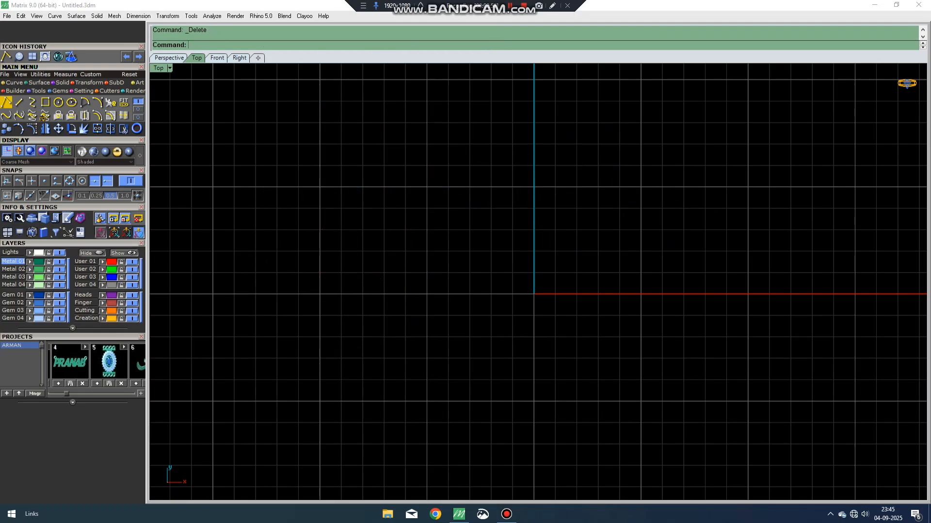
# Draw five separate single line segments side by side around the origin and delete them all.
pyautogui.click(19, 102)
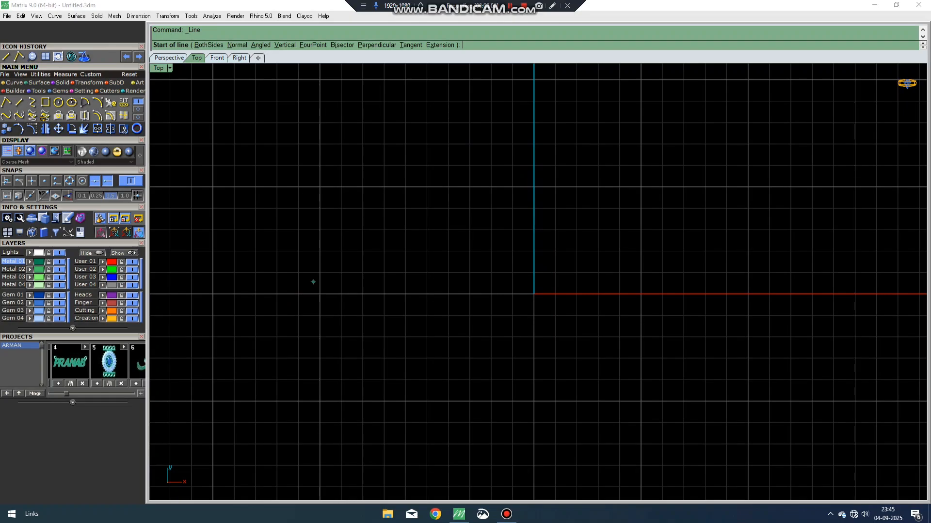
pyautogui.click(462, 378)
pyautogui.click(469, 249)
pyautogui.rightClick(516, 291)
pyautogui.click(538, 373)
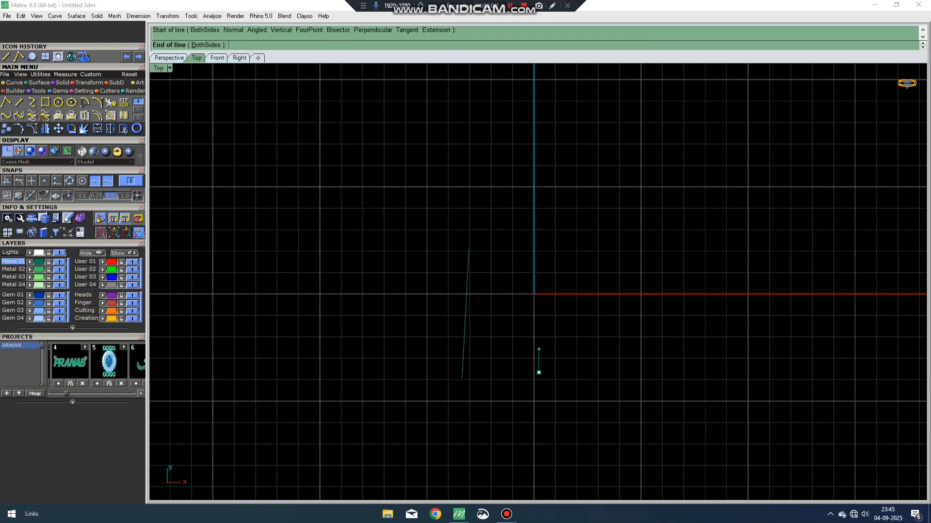
pyautogui.click(543, 268)
pyautogui.rightClick(558, 291)
pyautogui.click(580, 277)
pyautogui.click(610, 358)
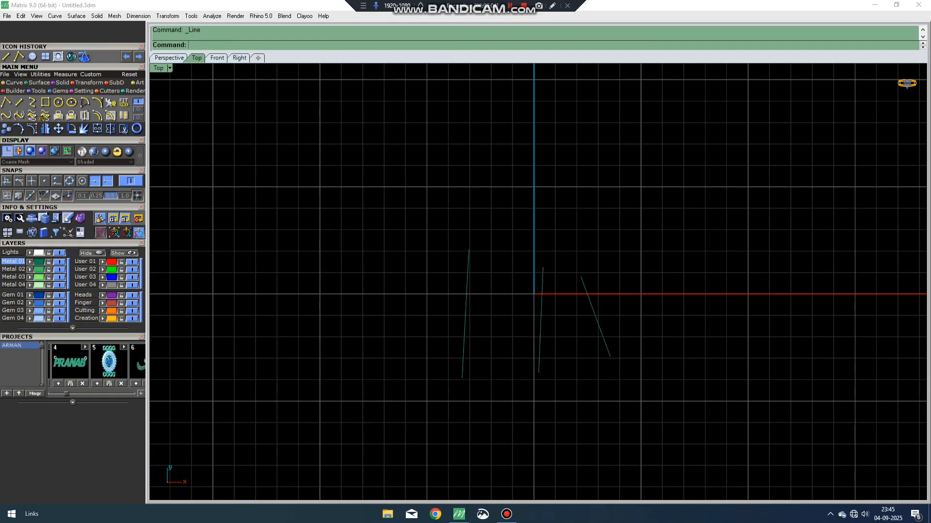
pyautogui.rightClick(679, 335)
pyautogui.click(679, 336)
pyautogui.click(706, 270)
pyautogui.rightClick(632, 265)
pyautogui.click(632, 265)
pyautogui.click(710, 340)
pyautogui.moveTo(799, 418); pyautogui.dragTo(412, 248)
pyautogui.press('Delete')
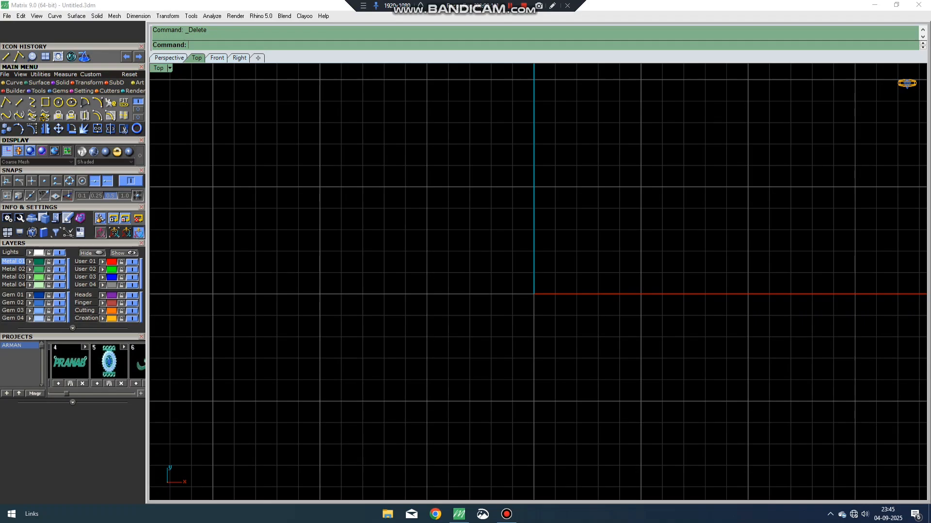
# Hide the grid in the Top viewport.
pyautogui.press('F7')
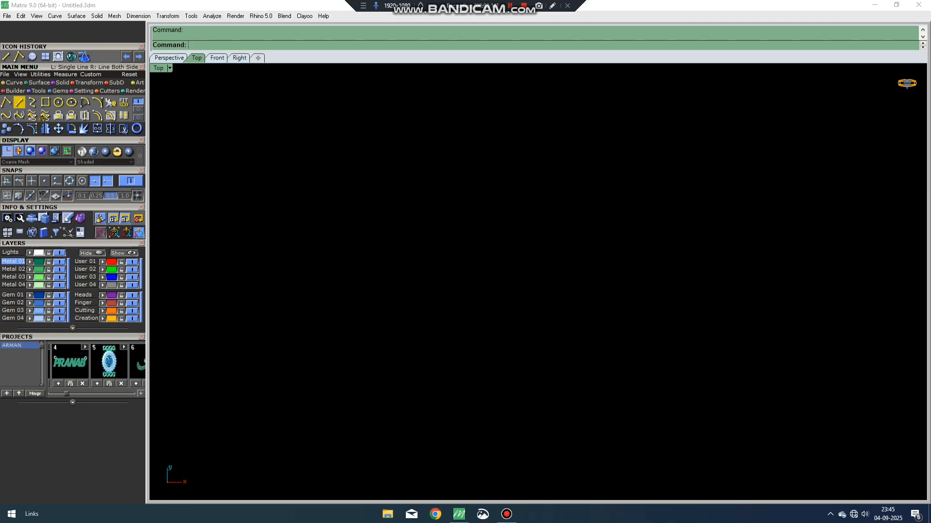
# Draw a closed, bent freeform outline with a degree 3 interpolated curve, ending on its start point.
pyautogui.click(32, 115)
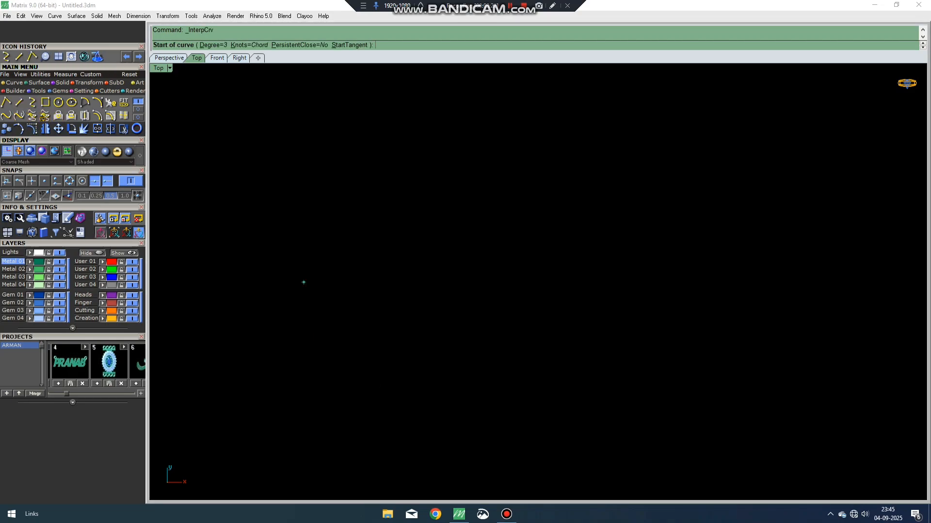
pyautogui.click(346, 312)
pyautogui.click(325, 278)
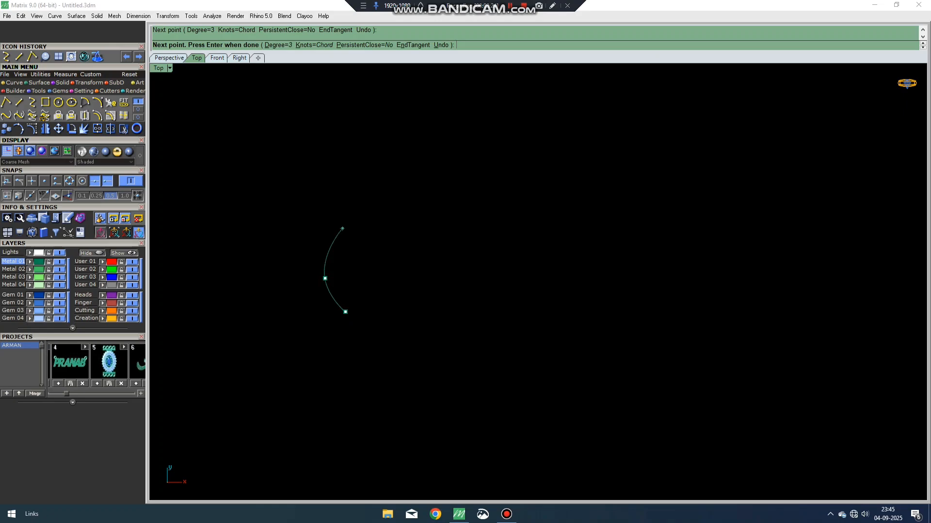
pyautogui.click(344, 227)
pyautogui.click(384, 226)
pyautogui.click(478, 214)
pyautogui.click(473, 174)
pyautogui.click(413, 166)
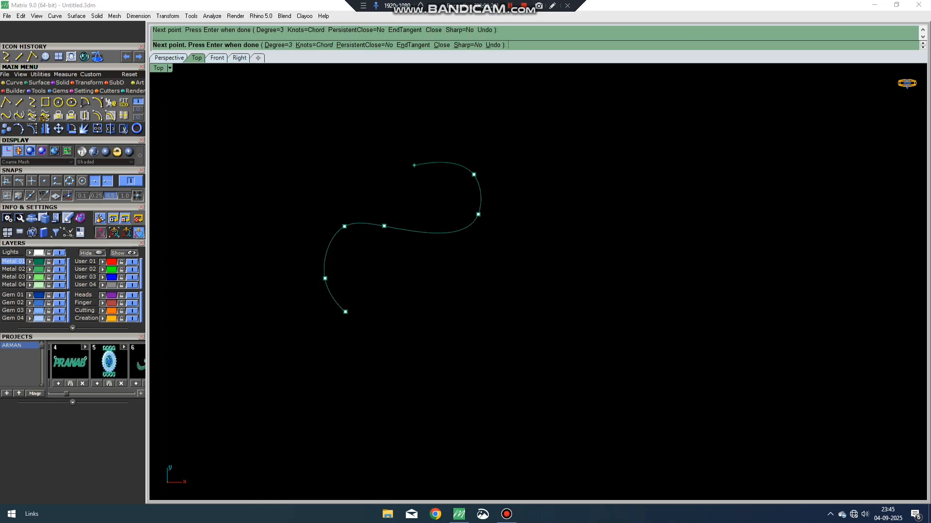
pyautogui.click(314, 179)
pyautogui.click(255, 236)
pyautogui.click(264, 349)
pyautogui.click(341, 363)
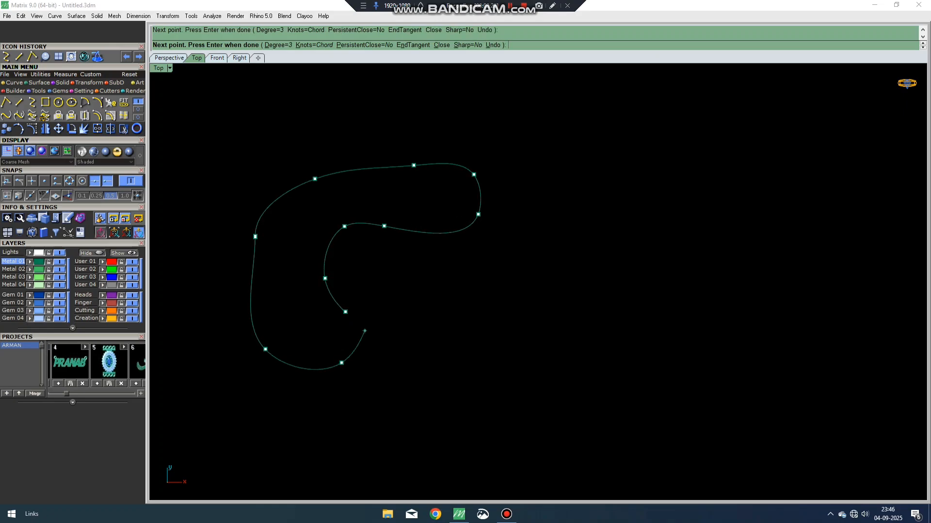
pyautogui.click(346, 312)
# Draw an open interpolated curve with many overlapping loops beside the closed outline and delete both curves.
pyautogui.press('Return')
pyautogui.click(475, 336)
pyautogui.click(392, 310)
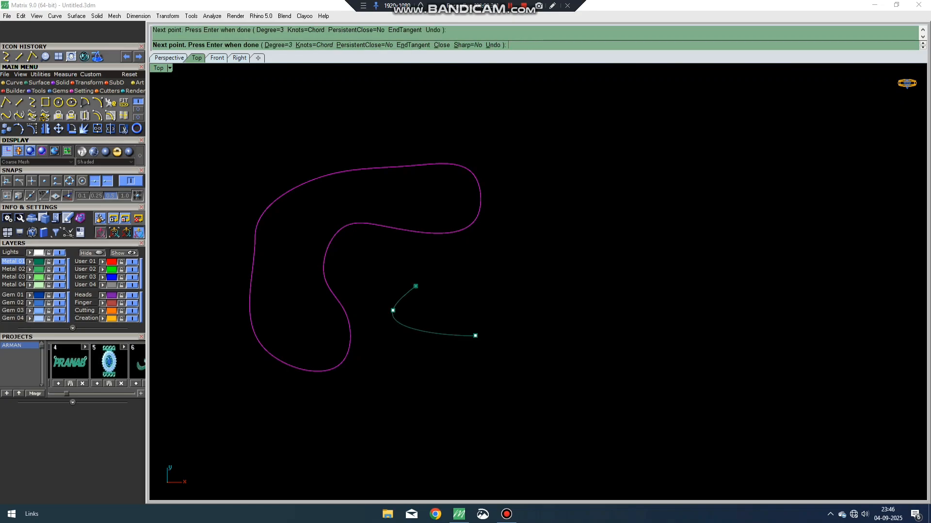
pyautogui.click(415, 286)
pyautogui.click(484, 327)
pyautogui.click(524, 289)
pyautogui.click(507, 251)
pyautogui.click(567, 371)
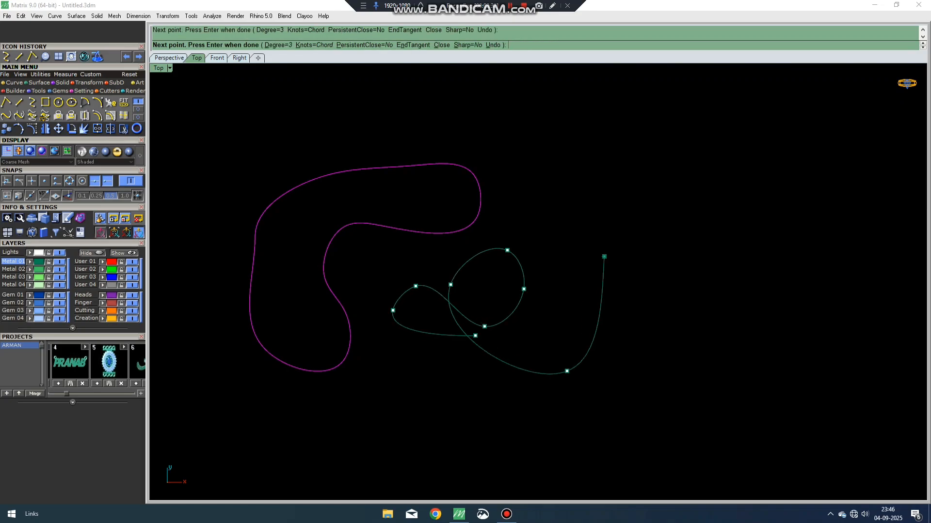
pyautogui.click(604, 257)
pyautogui.click(560, 445)
pyautogui.click(700, 281)
pyautogui.click(558, 243)
pyautogui.click(595, 439)
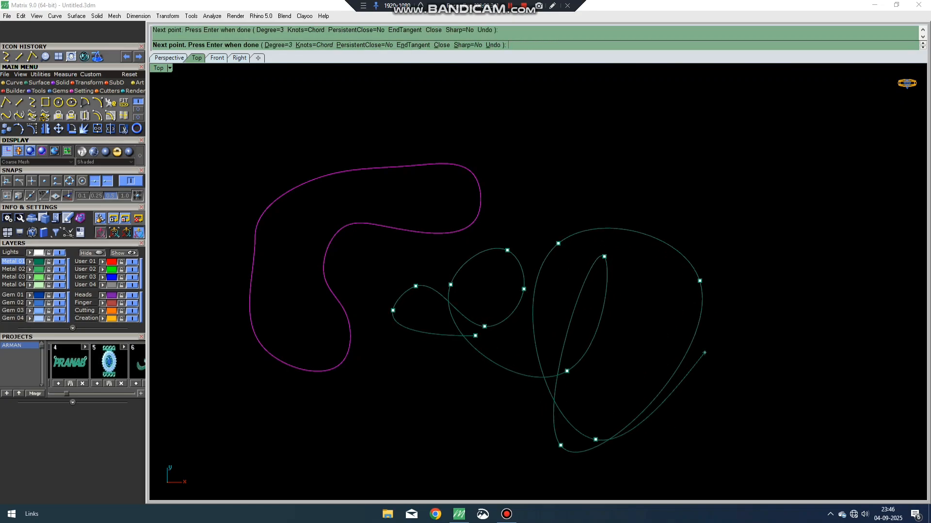
pyautogui.click(700, 308)
pyautogui.click(613, 270)
pyautogui.click(726, 390)
pyautogui.click(687, 306)
pyautogui.click(630, 401)
pyautogui.click(785, 399)
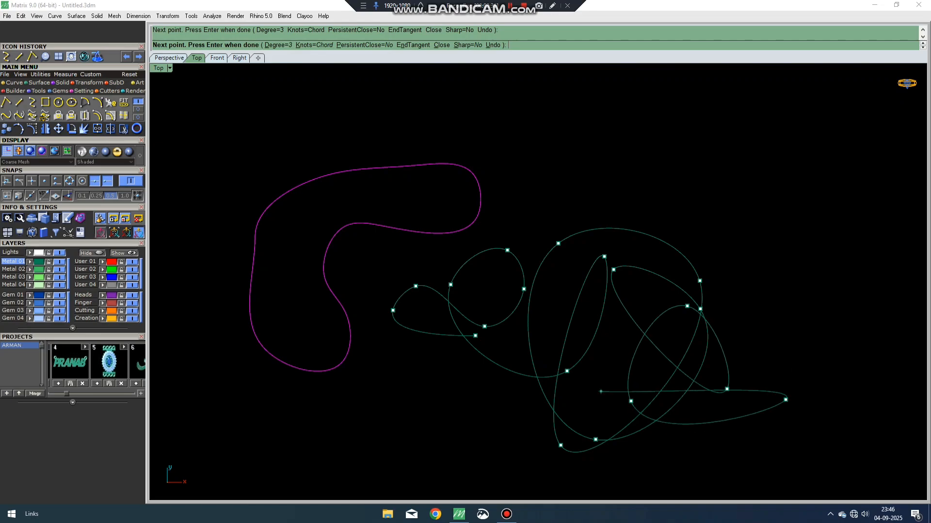
pyautogui.click(572, 434)
pyautogui.click(711, 321)
pyautogui.press('Return')
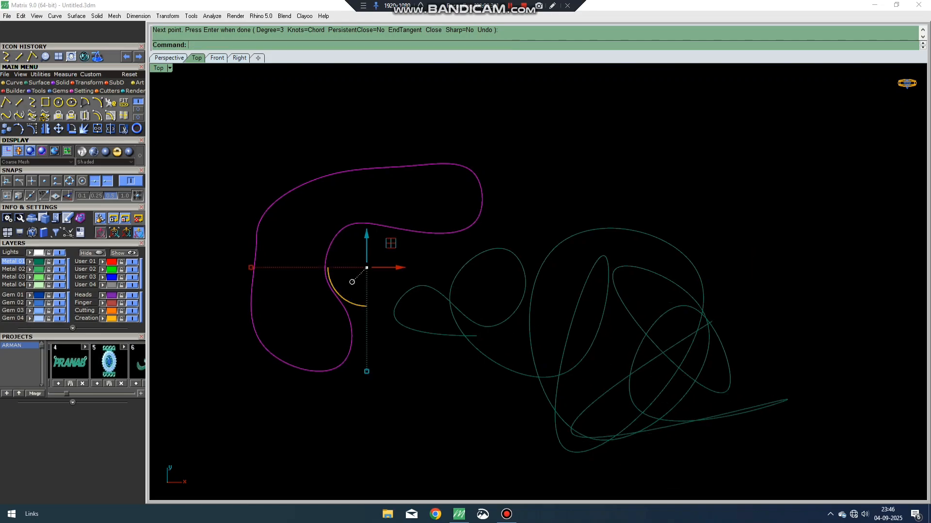
pyautogui.moveTo(795, 490); pyautogui.dragTo(322, 229)
pyautogui.press('Delete')
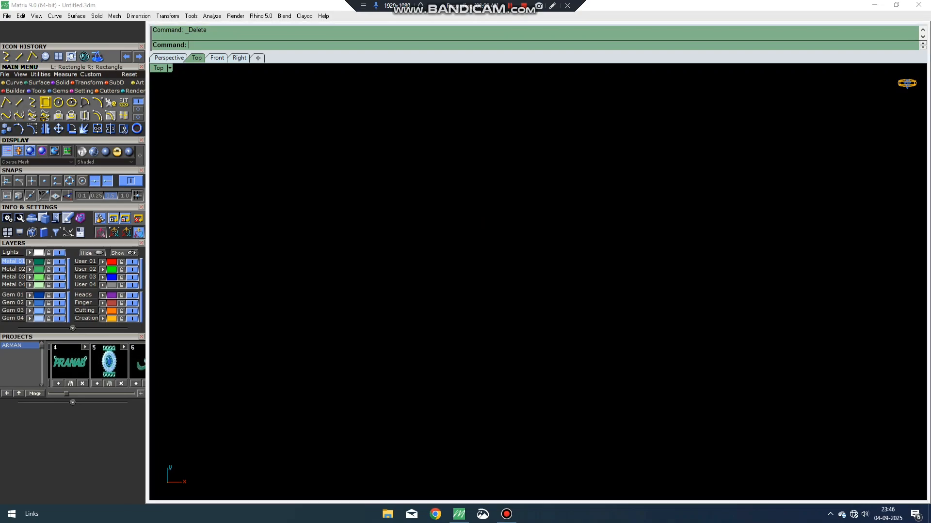
# Draw a corner-to-corner rectangle just below and beside the origin and delete it.
pyautogui.click(46, 102)
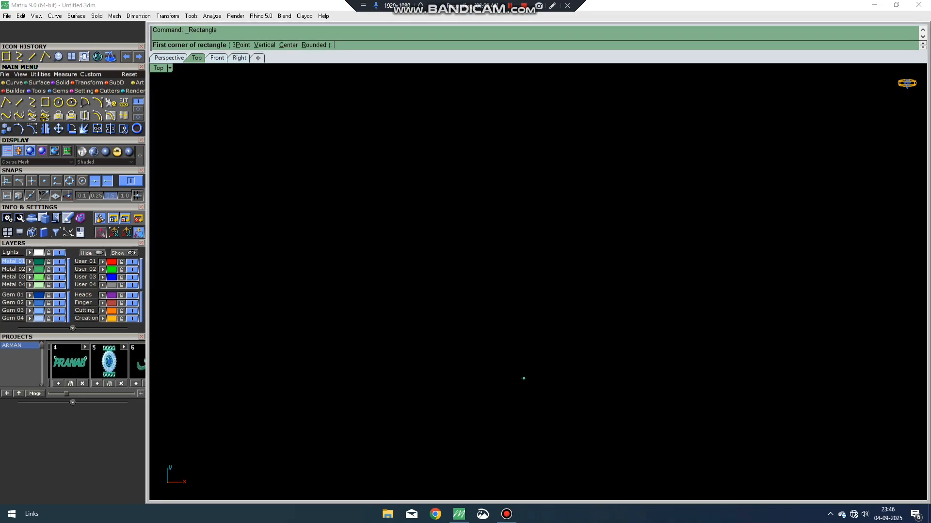
pyautogui.click(510, 373)
pyautogui.click(659, 253)
pyautogui.moveTo(551, 190); pyautogui.dragTo(551, 190)
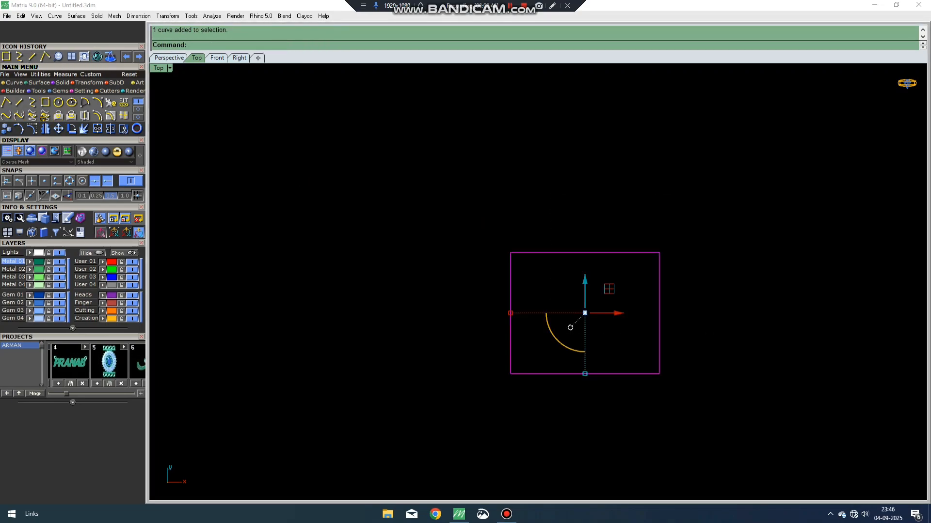
pyautogui.press('Delete')
# Draw a rectangle with the 3Point option, inspect it from a tilted angle, and delete it, restoring the Top view.
pyautogui.click(45, 101)
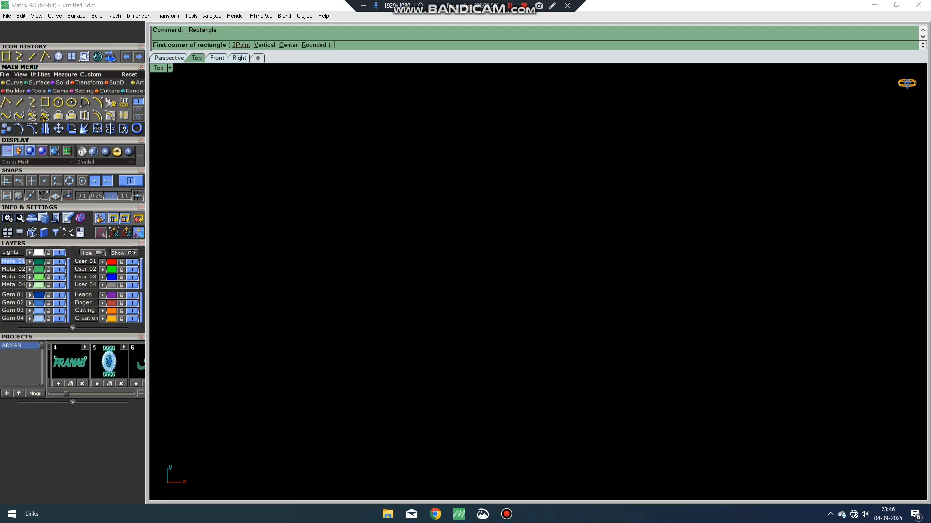
pyautogui.click(241, 45)
pyautogui.click(371, 220)
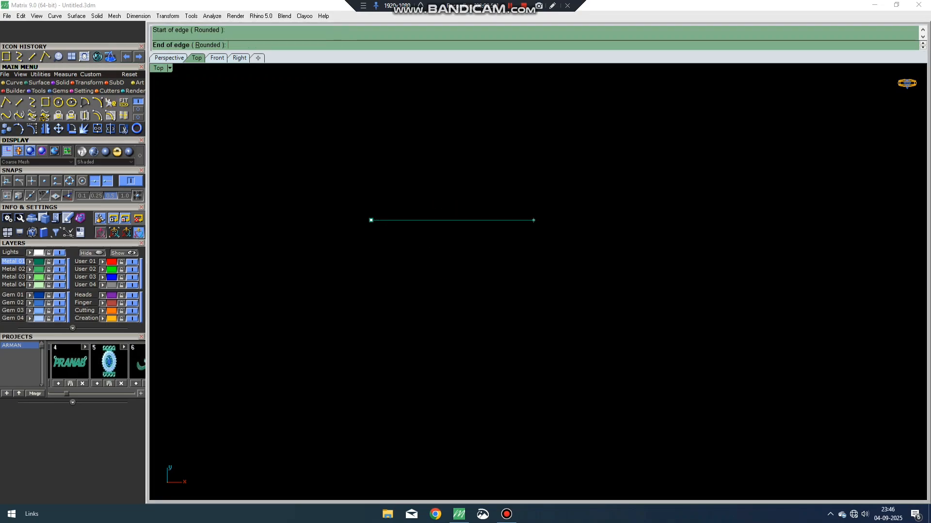
pyautogui.click(467, 220)
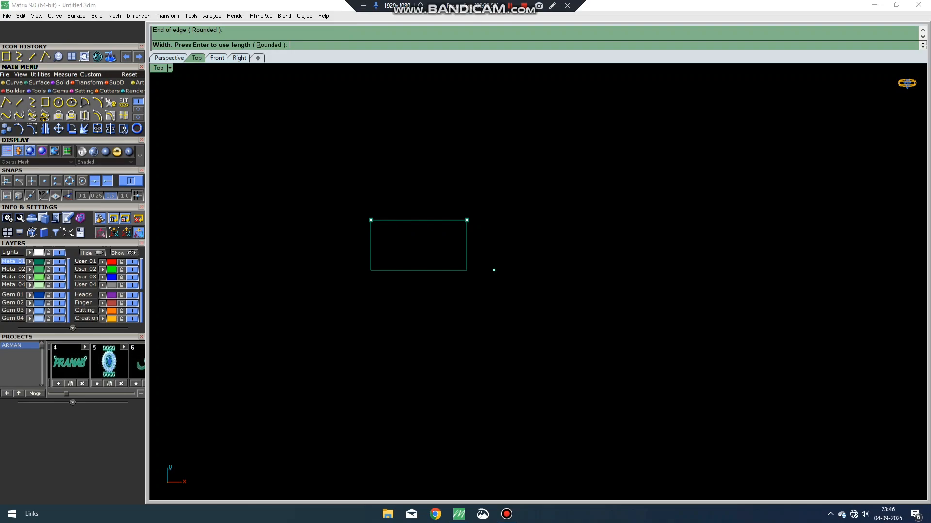
pyautogui.click(471, 312)
pyautogui.keyDown('ctrl'); pyautogui.keyDown('shift'); pyautogui.moveTo(469, 310); pyautogui.dragTo(365, 163, button='right'); pyautogui.keyUp('shift'); pyautogui.keyUp('ctrl')
pyautogui.click(485, 276)
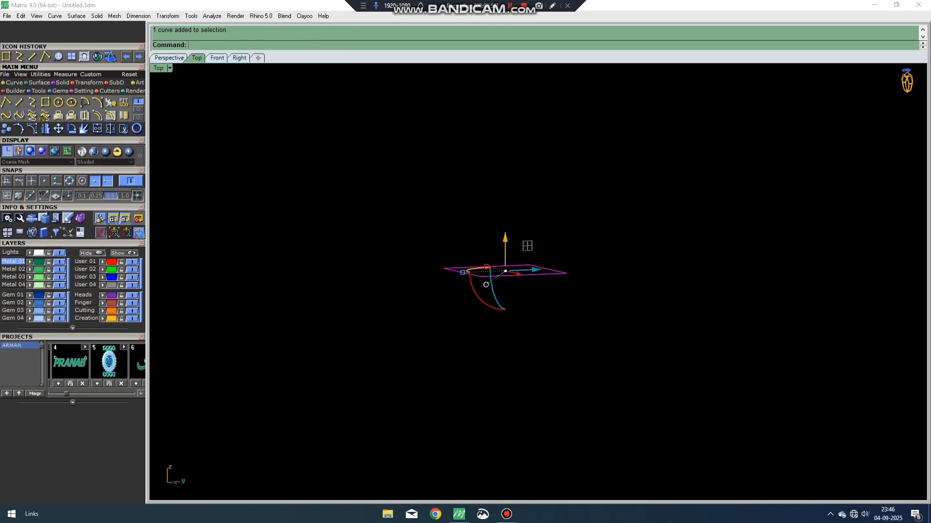
pyautogui.press('Delete')
pyautogui.hotkey('ctrl', 'F1')
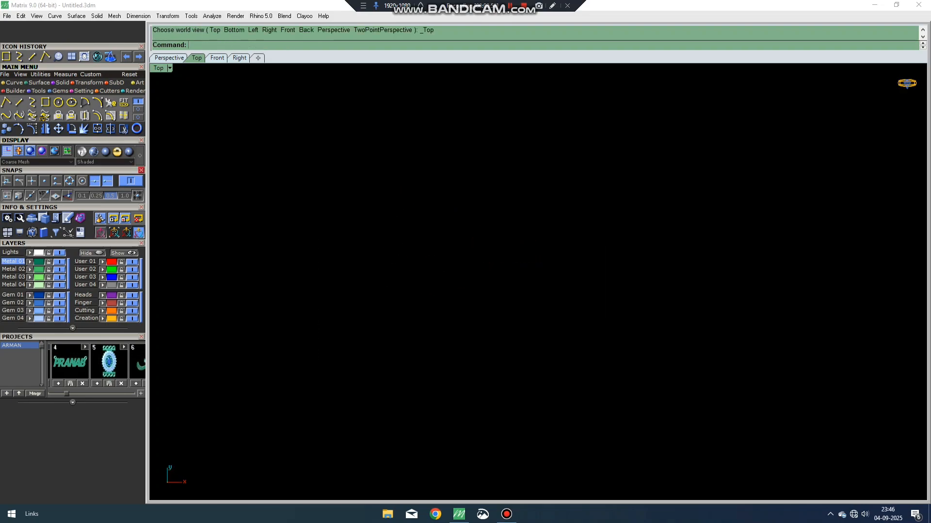
# Draw a rectangle centered on the origin with length 5 and width 52, and delete it.
pyautogui.click(45, 102)
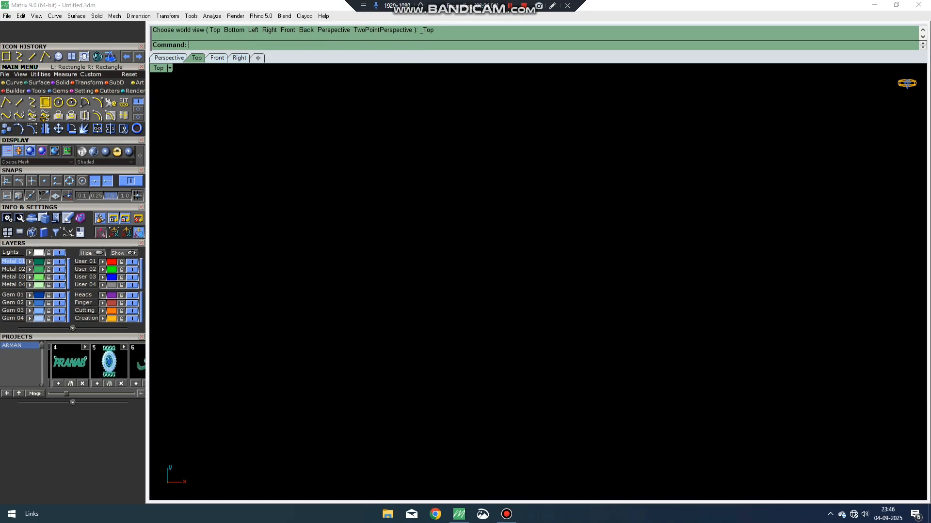
pyautogui.click(288, 44)
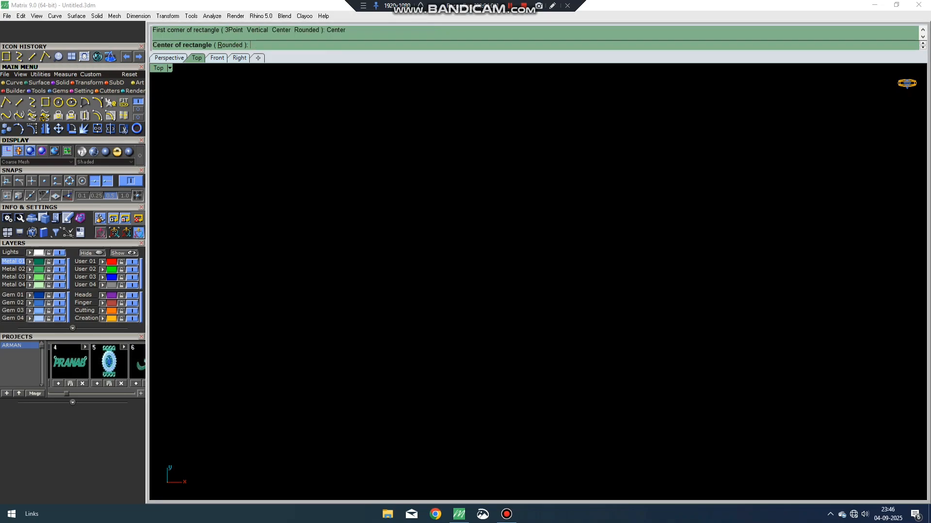
pyautogui.click(535, 294)
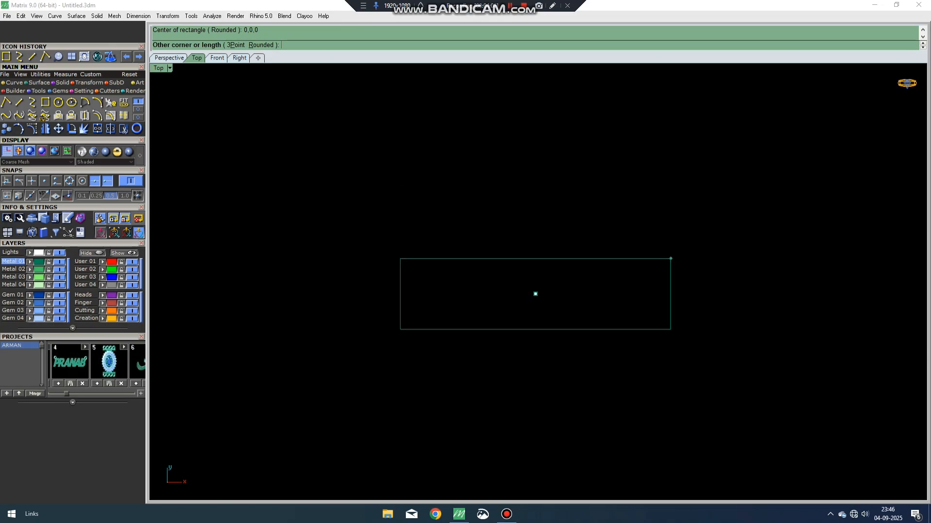
pyautogui.write('5')
pyautogui.press('Return')
pyautogui.write('52')
pyautogui.press('Return')
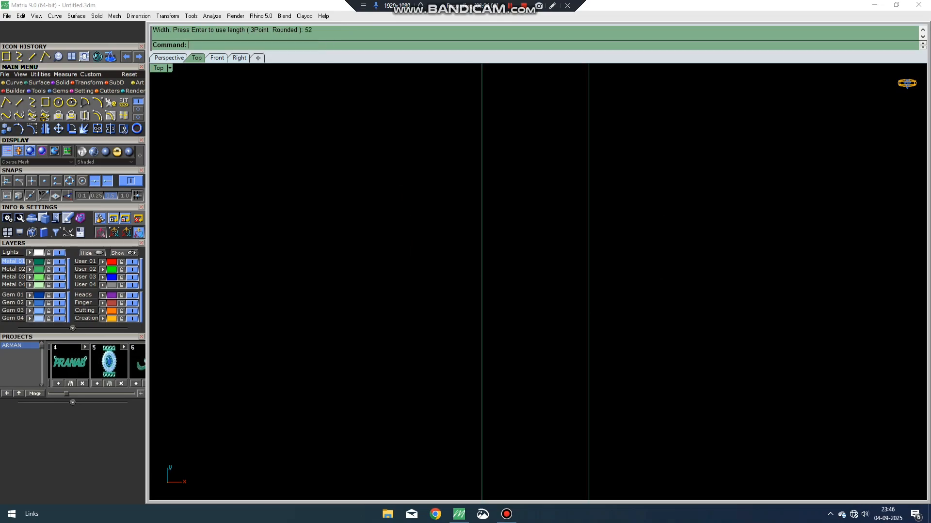
pyautogui.click(482, 195)
pyautogui.scroll(-20, 499, 195)
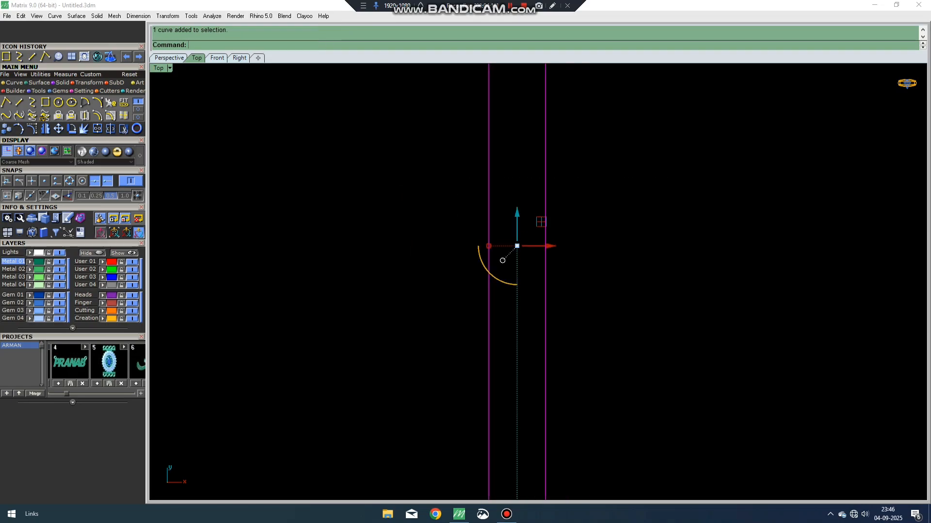
pyautogui.press('Delete')
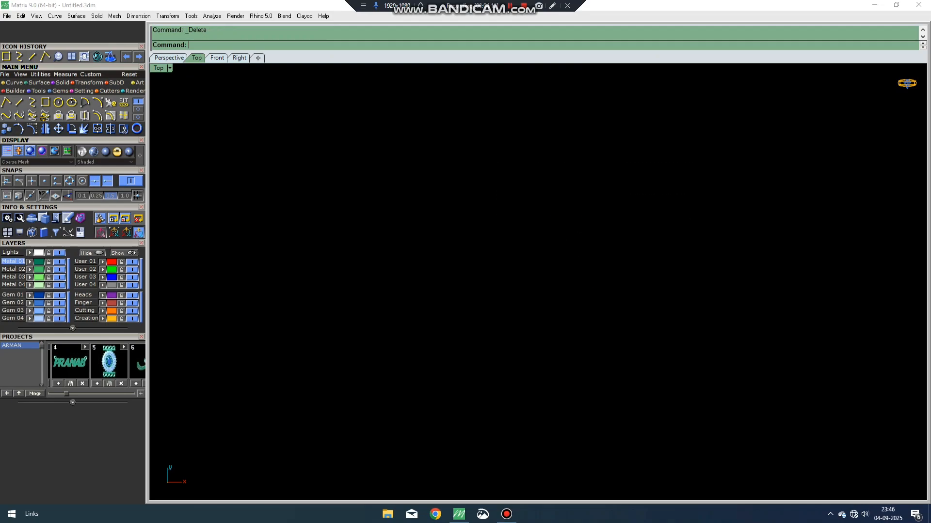
pyautogui.click(312, 173)
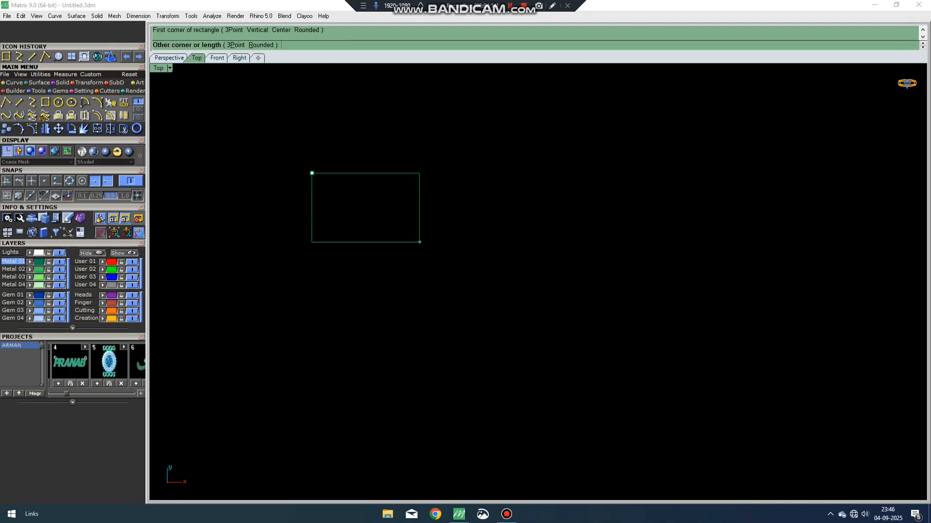
pyautogui.press('Escape')
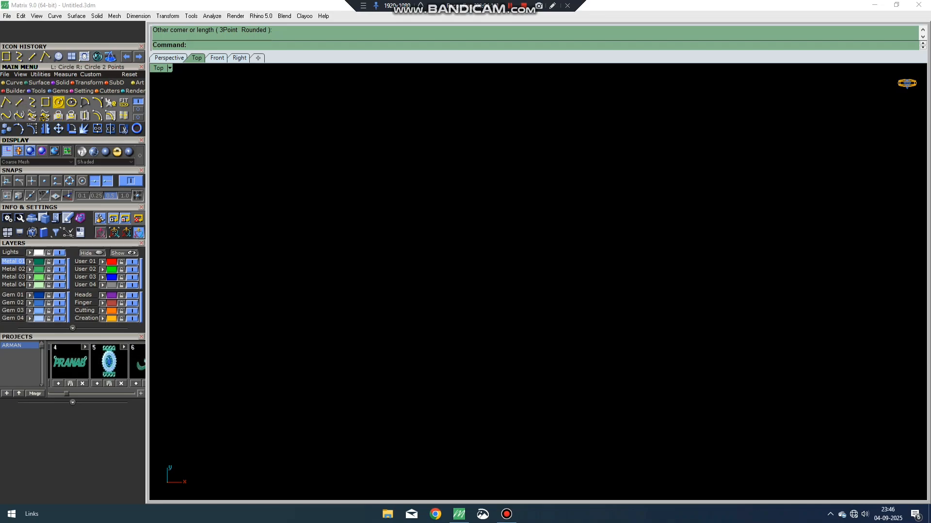
pyautogui.click(58, 102)
pyautogui.click(511, 224)
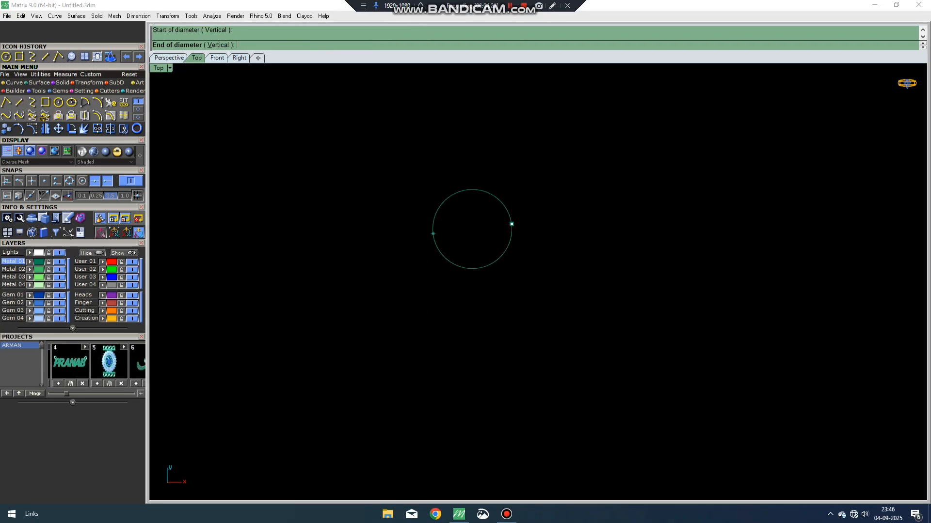
pyautogui.press('Escape')
pyautogui.press('Return')
pyautogui.write('0')
pyautogui.press('Return')
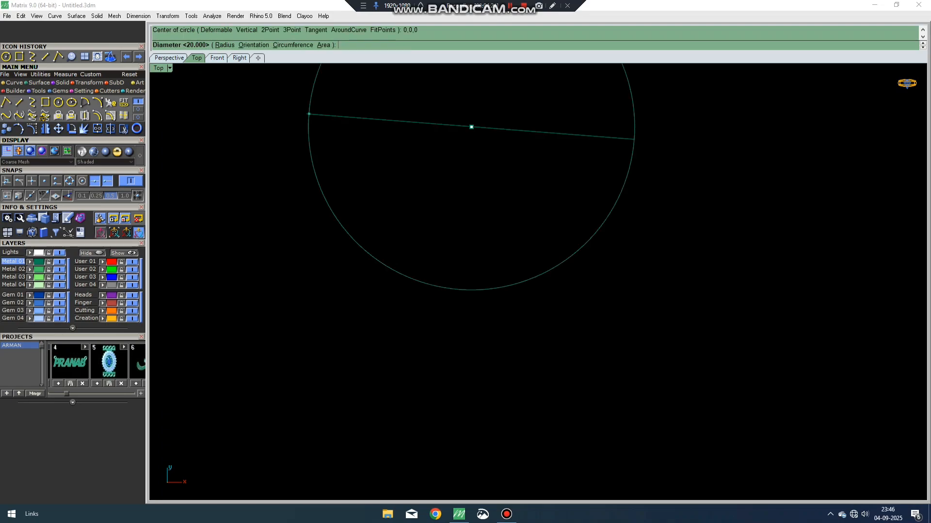
pyautogui.press('Escape')
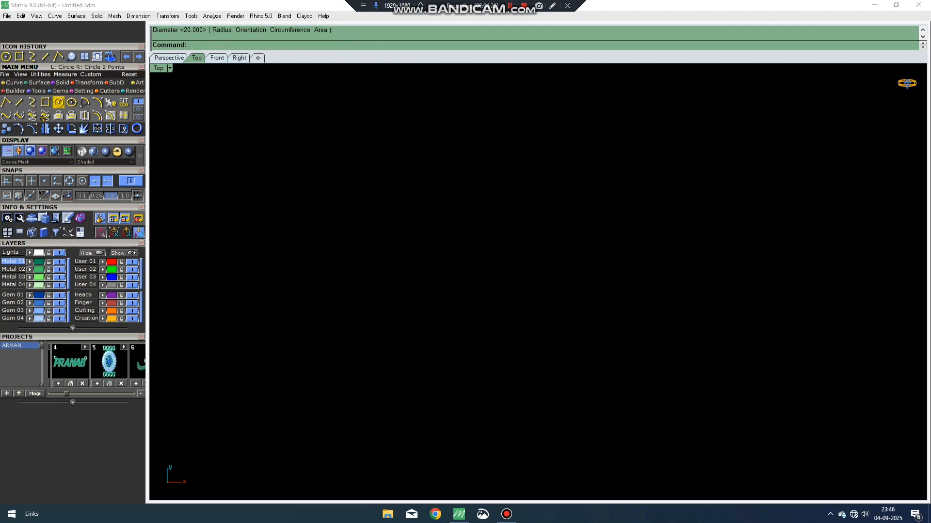
pyautogui.click(59, 103)
pyautogui.click(504, 192)
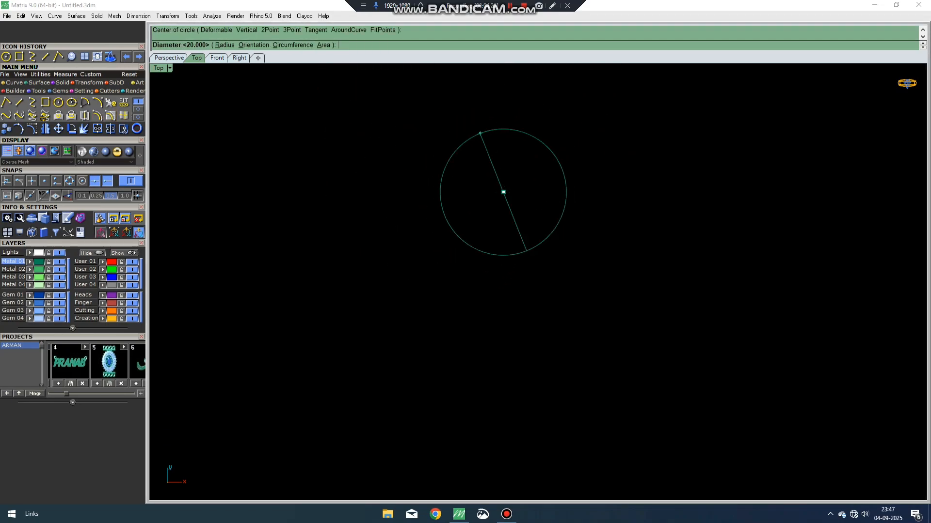
pyautogui.press('Escape')
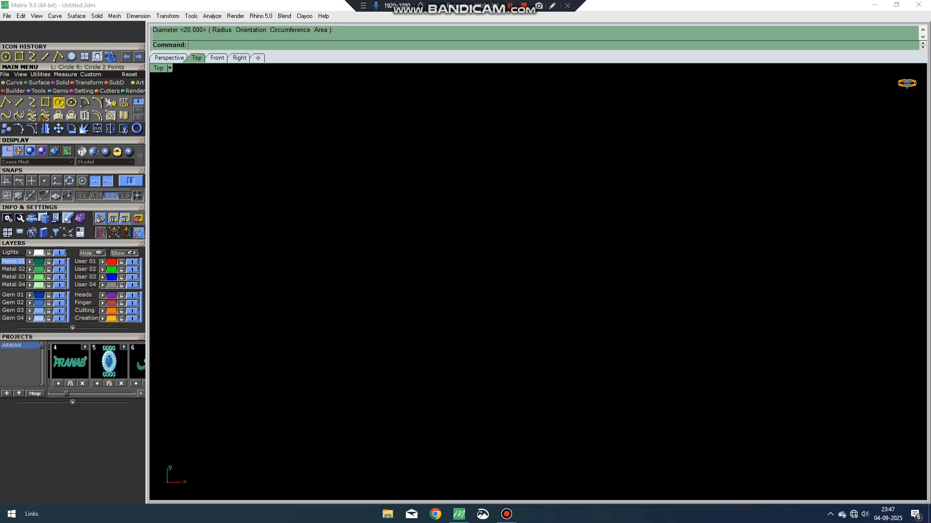
pyautogui.click(58, 102)
pyautogui.click(495, 263)
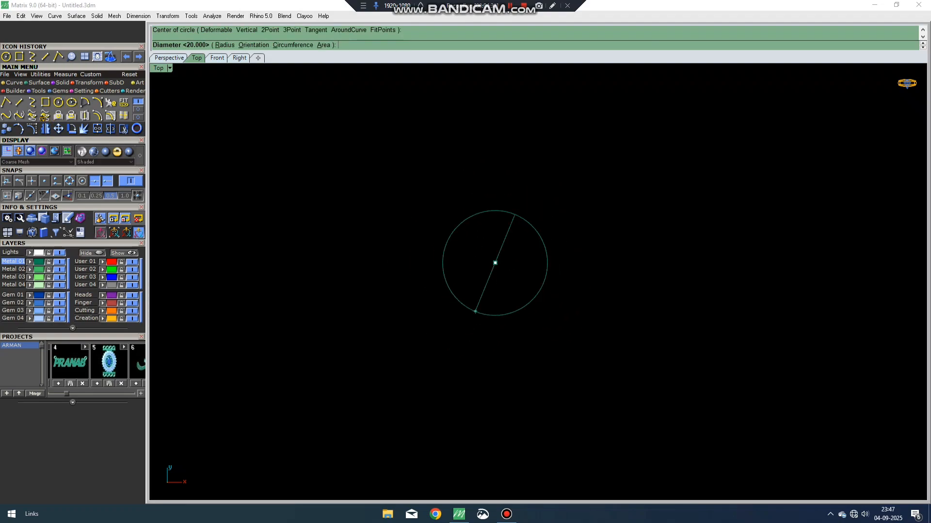
pyautogui.press('Escape')
# Draw a circle with the 2Point option, its diameter running vertically upward from the first point, and delete it.
pyautogui.click(58, 102)
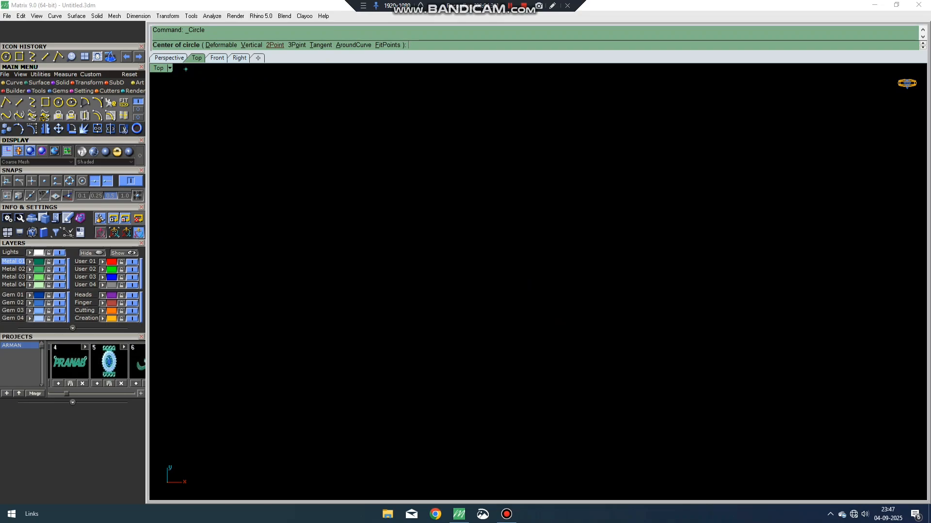
pyautogui.click(275, 44)
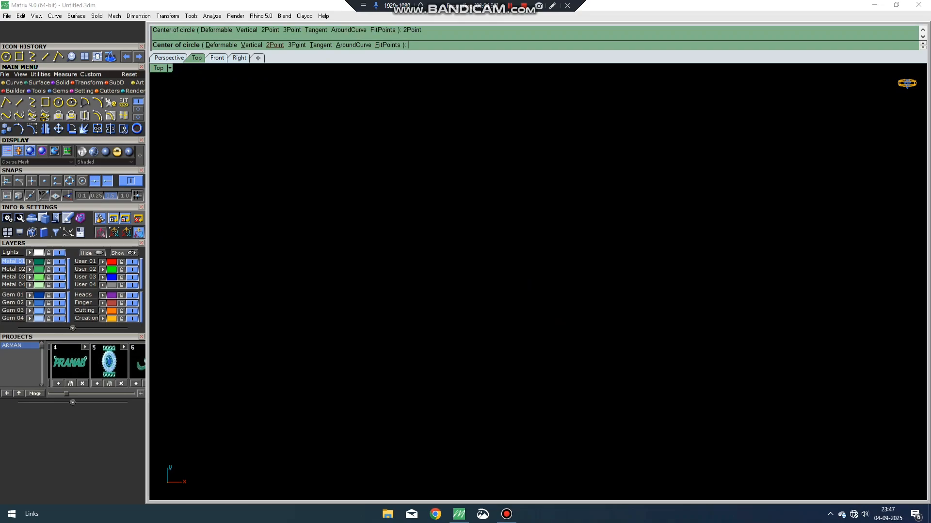
pyautogui.click(557, 322)
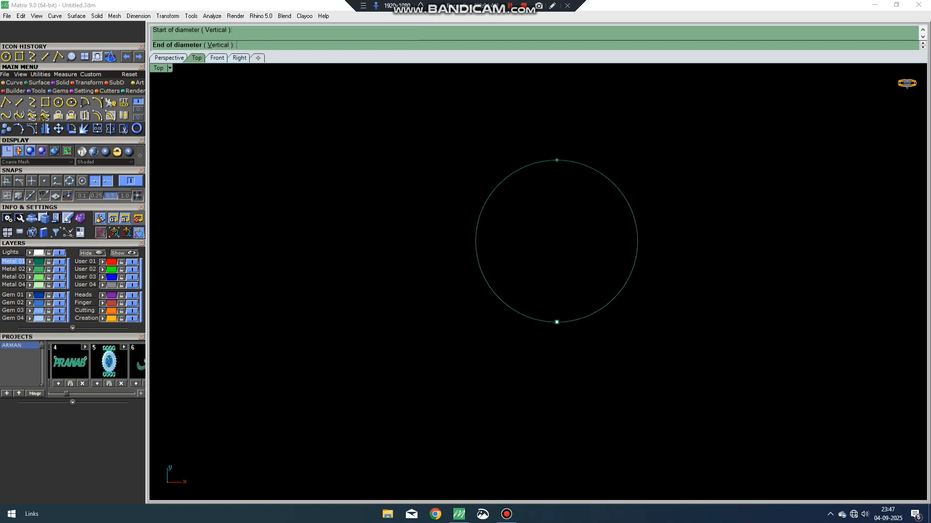
pyautogui.click(556, 143)
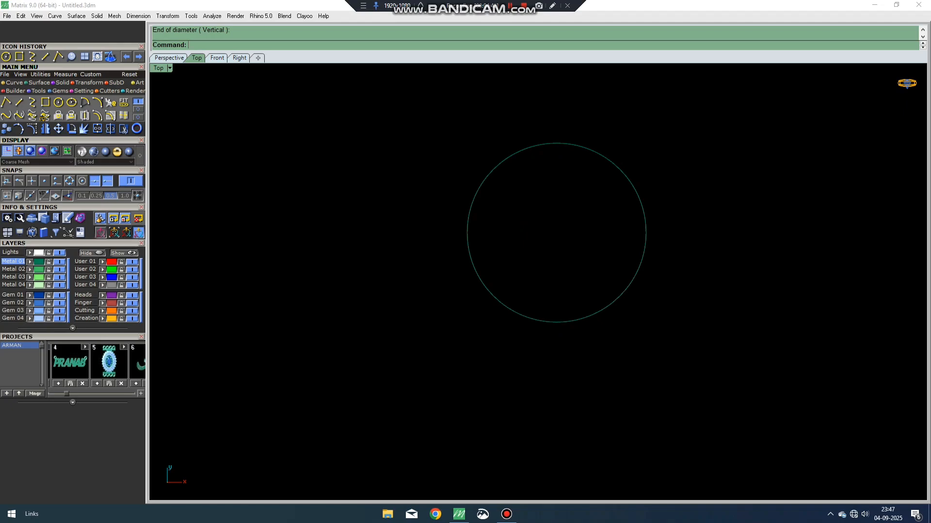
pyautogui.click(557, 143)
pyautogui.press('Delete')
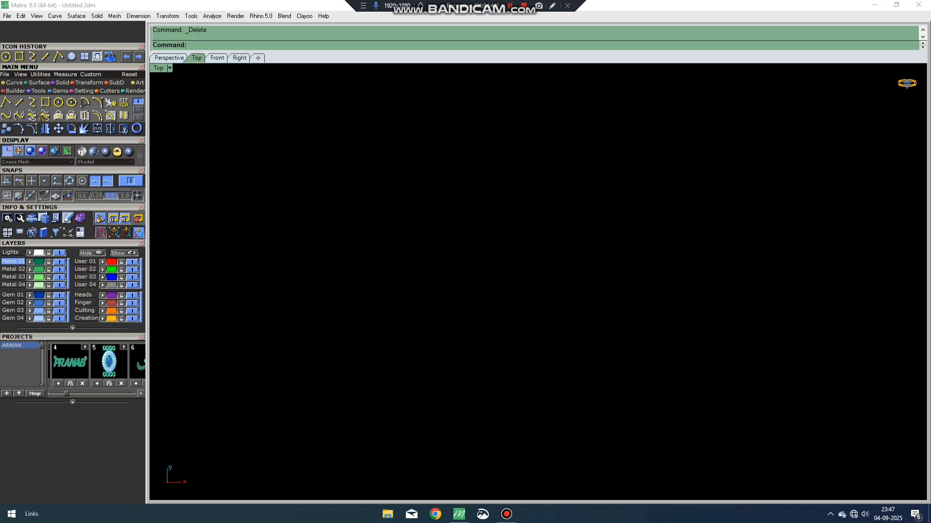
# Draw two separate parallel diagonal lines rising at 45 degrees in the Top view.
pyautogui.press('Return')
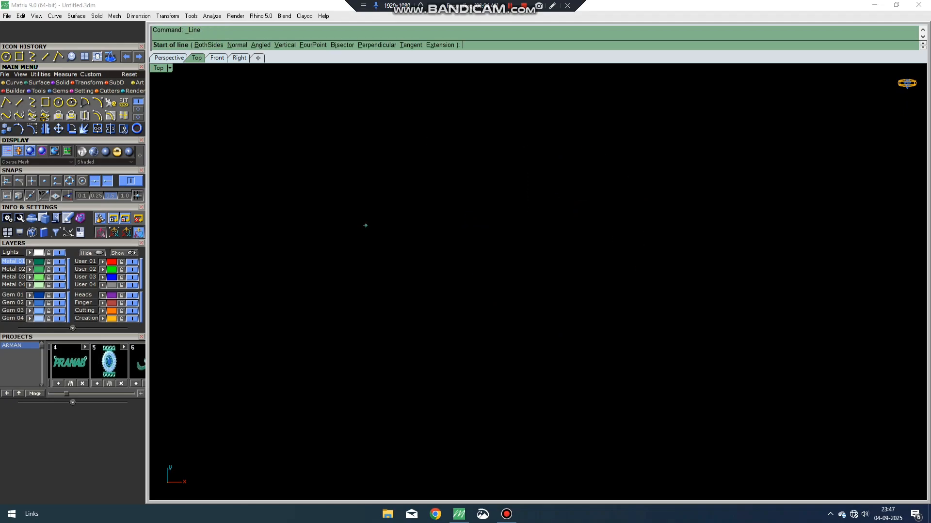
pyautogui.click(365, 225)
pyautogui.click(538, 71)
pyautogui.press('Return')
pyautogui.click(489, 338)
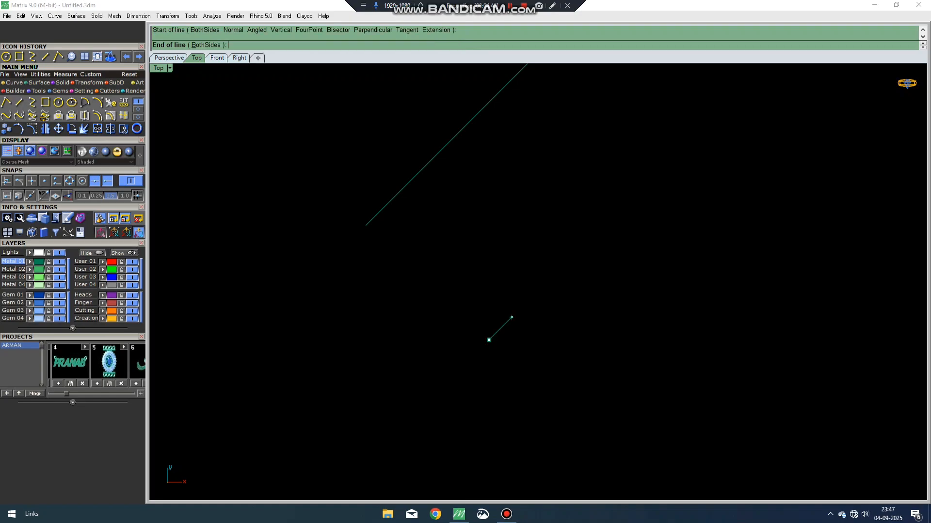
pyautogui.click(751, 76)
pyautogui.moveTo(752, 77); pyautogui.dragTo(757, 149, button='right')
pyautogui.scroll(-2, 704, 354)
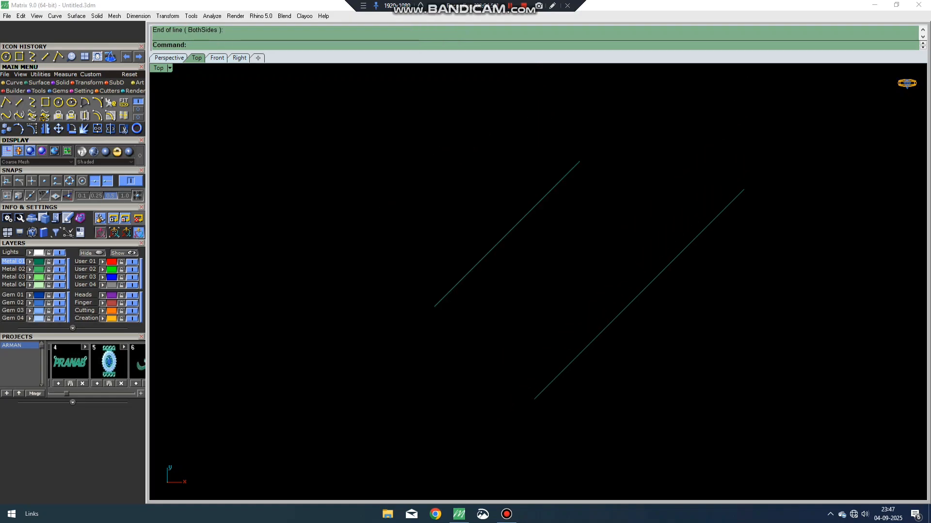
pyautogui.moveTo(704, 354); pyautogui.dragTo(687, 303, button='right')
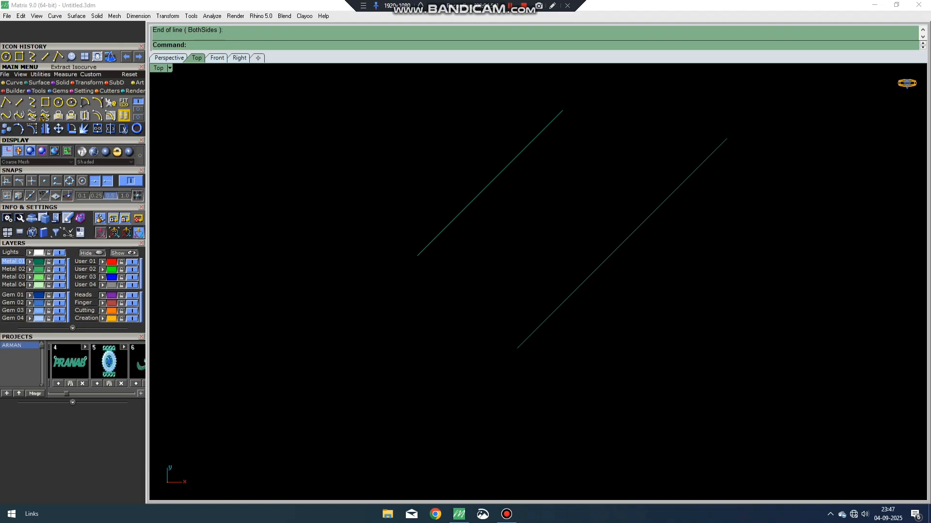
# Draw a circle with the Tangent option, tangent to both diagonal lines near their lower ends.
pyautogui.click(58, 102)
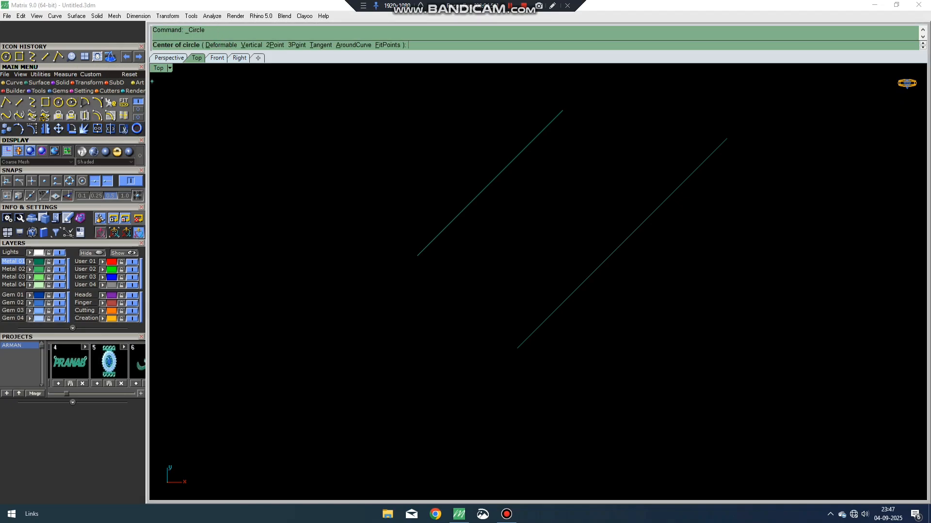
pyautogui.click(320, 45)
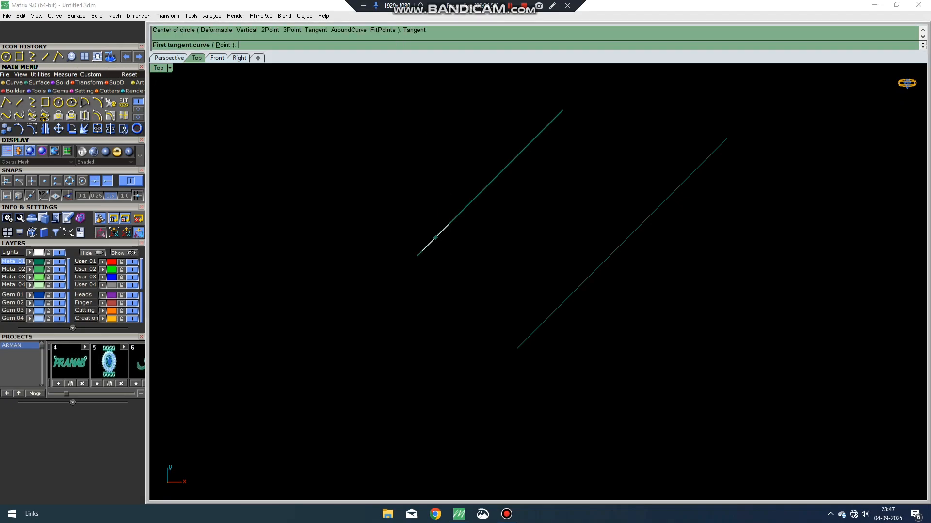
pyautogui.click(431, 242)
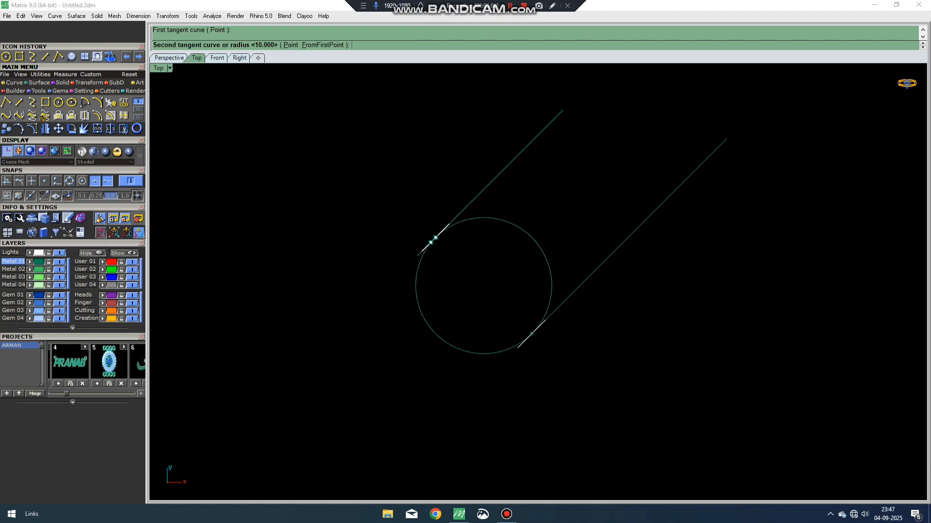
pyautogui.click(528, 337)
pyautogui.press('Return')
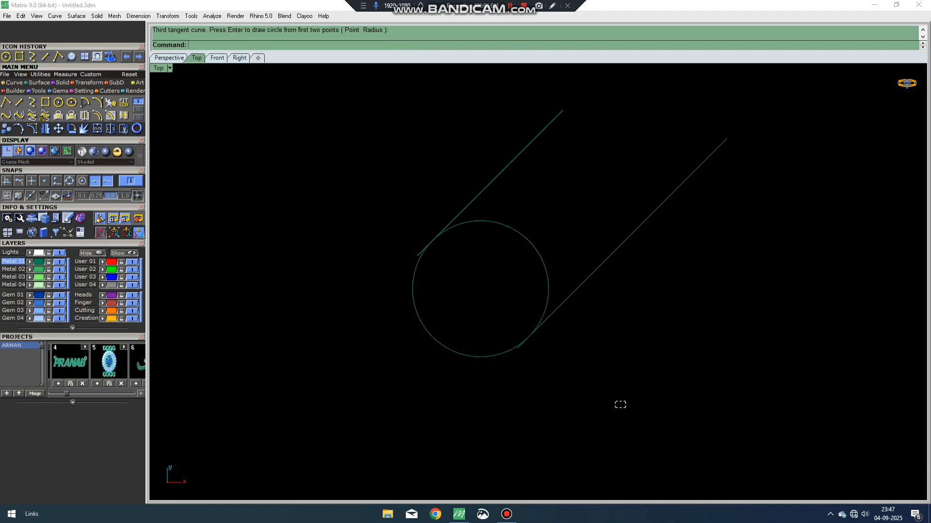
# Trim away the circle's inner arc between the lines and the line stubs beyond both tangent points, leaving a U-shaped outline.
pyautogui.moveTo(626, 408); pyautogui.dragTo(370, 186)
pyautogui.hotkey('ctrl', 't')
pyautogui.click(502, 225)
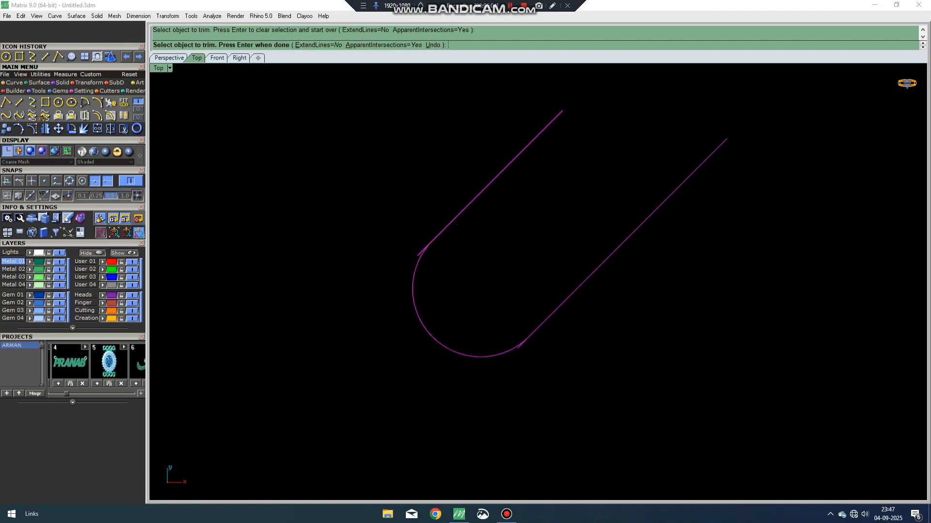
pyautogui.scroll(8, 438, 268)
pyautogui.click(400, 229)
pyautogui.moveTo(485, 339); pyautogui.dragTo(483, 285, button='right')
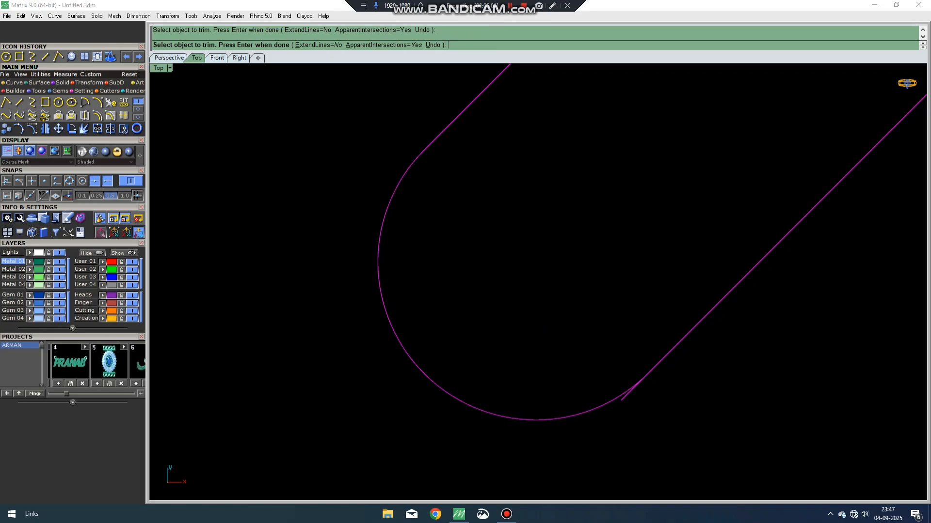
pyautogui.click(627, 395)
pyautogui.scroll(-14, 625, 394)
pyautogui.moveTo(625, 393); pyautogui.dragTo(571, 375, button='right')
pyautogui.press('Return')
# Join the two lines and the arc into one open U-shaped curve and delete it.
pyautogui.hotkey('ctrl', 'j')
pyautogui.press('Escape')
pyautogui.click(574, 371)
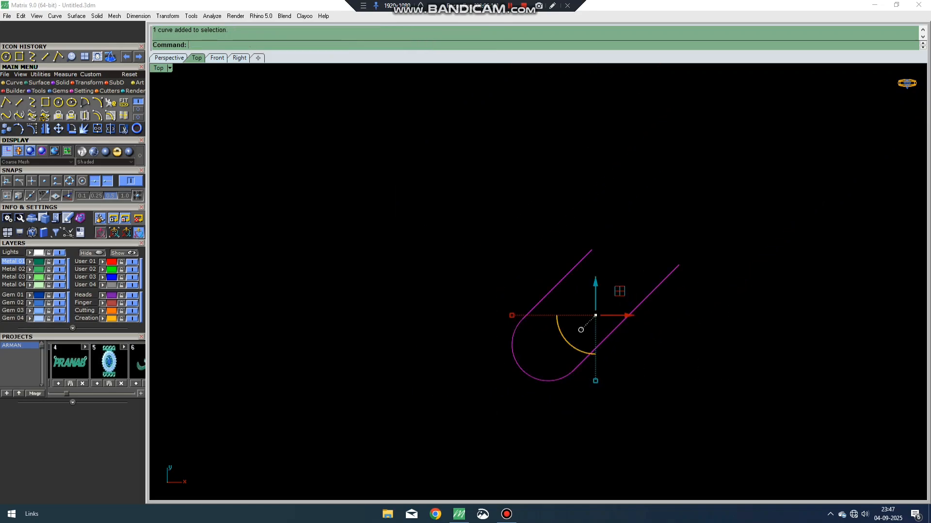
pyautogui.press('Escape')
pyautogui.moveTo(565, 270); pyautogui.dragTo(565, 270)
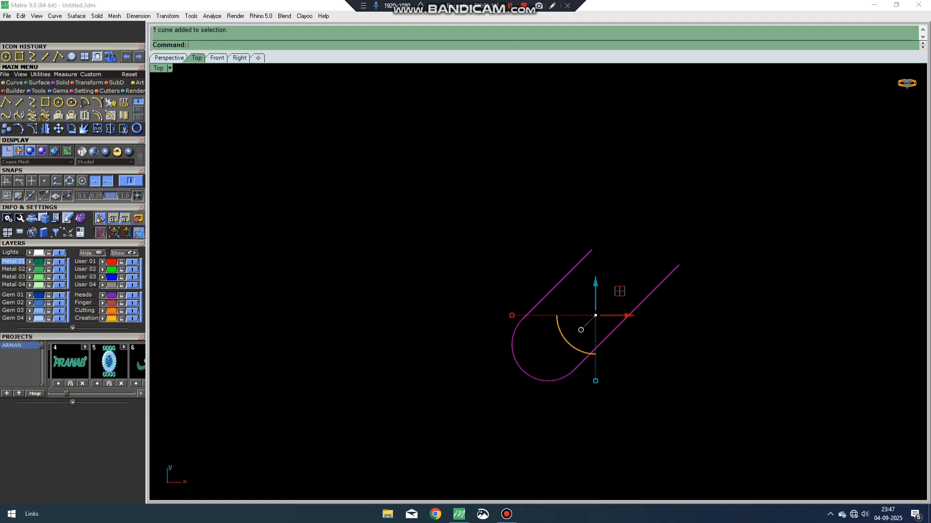
pyautogui.press('Delete')
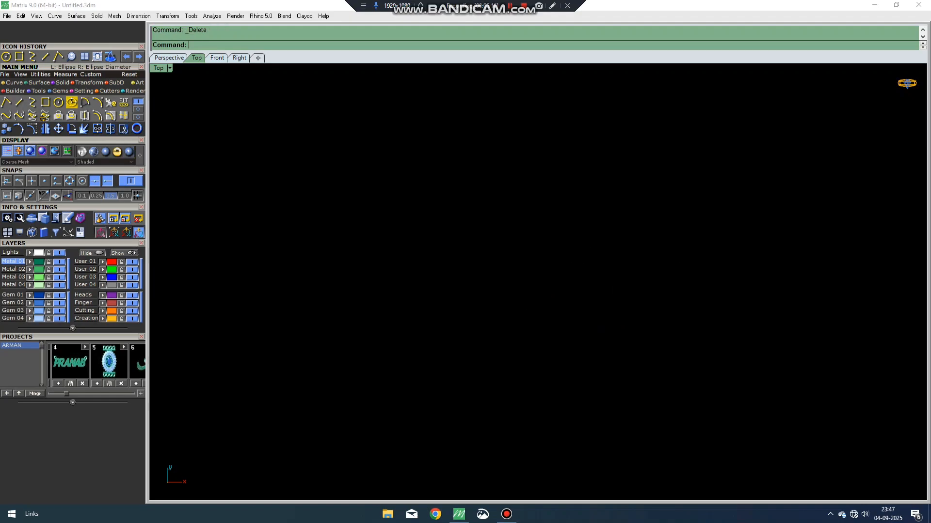
pyautogui.click(71, 102)
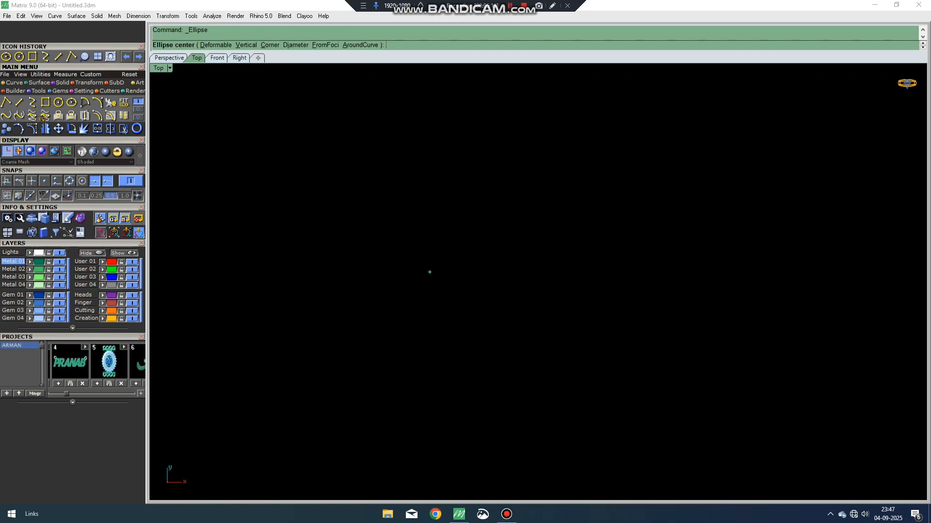
pyautogui.click(550, 327)
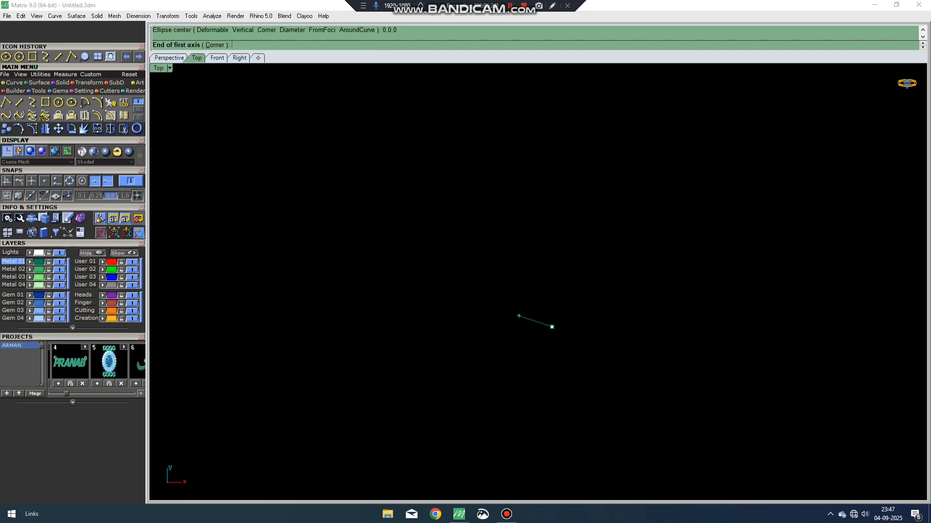
pyautogui.press('Escape')
pyautogui.rightClick(422, 333)
pyautogui.press('Escape')
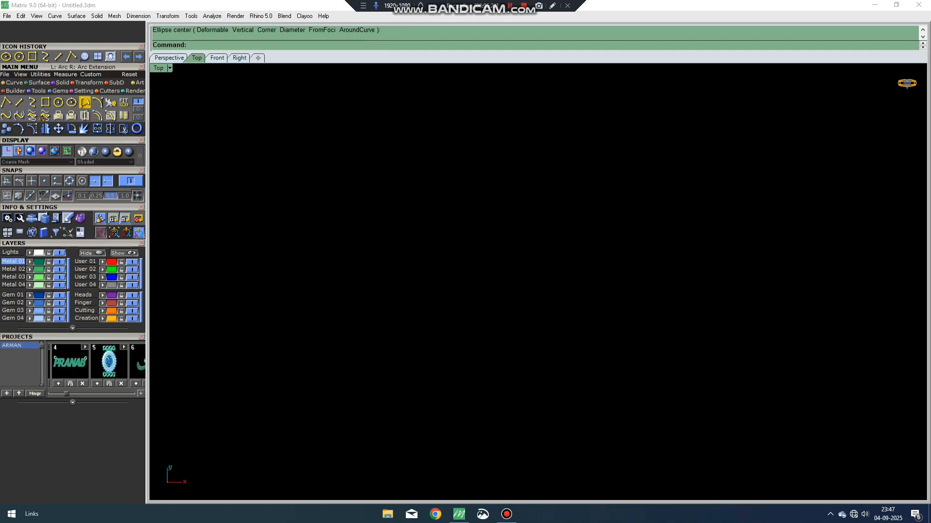
# Draw an ellipse centered at 0,0,0 with a horizontal first axis and the second axis set to 5, and delete it.
pyautogui.click(71, 102)
pyautogui.write('0,0,0')
pyautogui.press('Return')
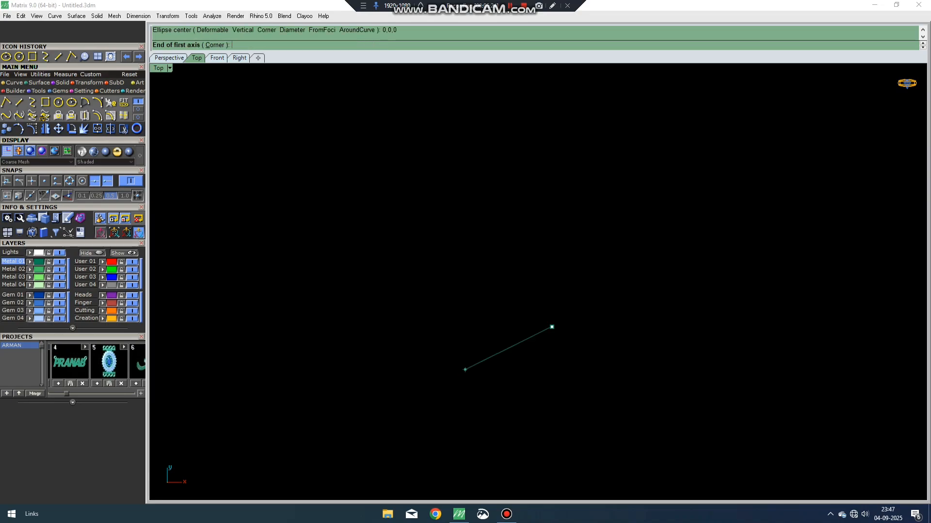
pyautogui.scroll(5, 634, 327)
pyautogui.click(392, 334)
pyautogui.scroll(-2, 397, 305)
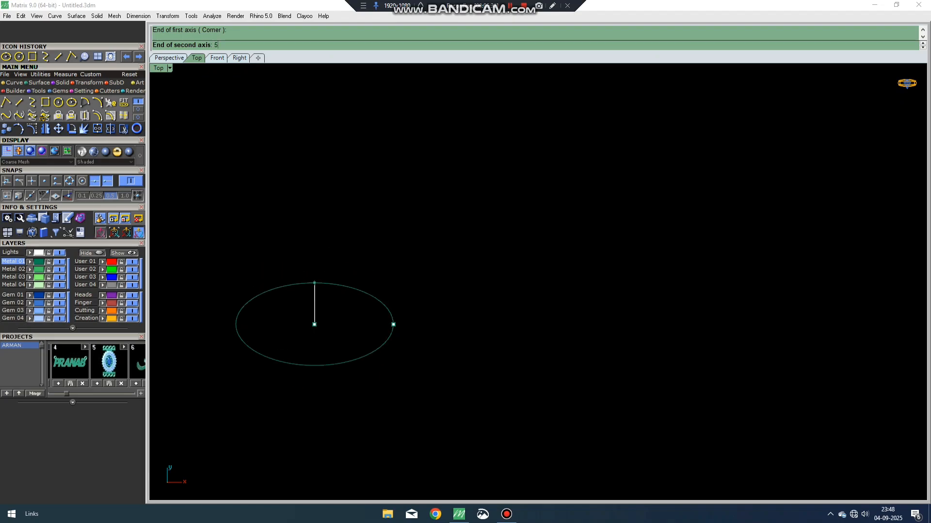
pyautogui.write('5')
pyautogui.press('Return')
pyautogui.click(314, 276)
pyautogui.scroll(4, 433, 309)
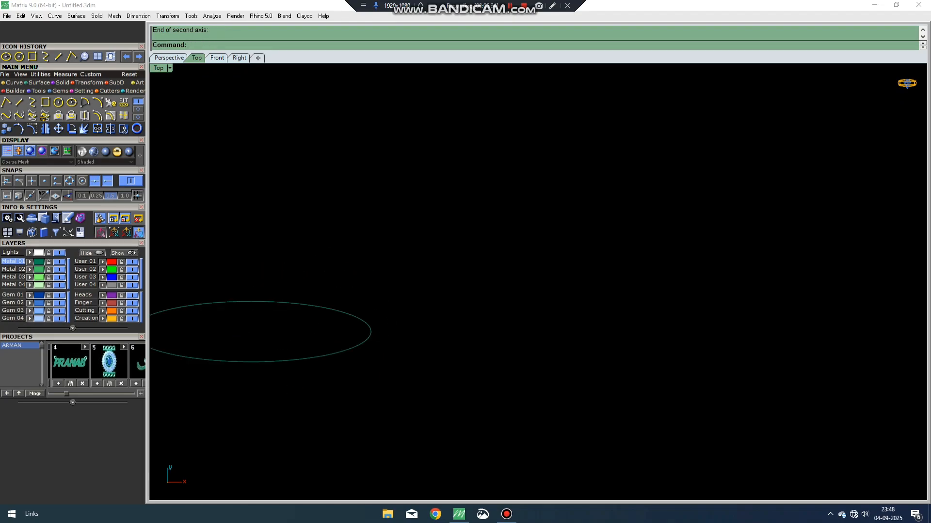
pyautogui.moveTo(434, 310); pyautogui.dragTo(670, 269, button='right')
pyautogui.click(49, 262)
pyautogui.click(505, 239)
pyautogui.moveTo(586, 225); pyautogui.dragTo(553, 284)
pyautogui.press('Delete')
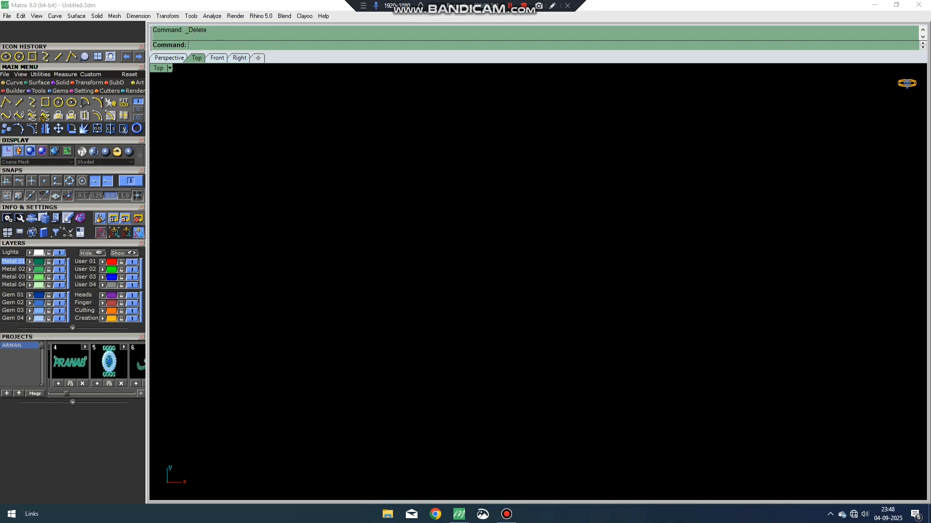
# Draw an upper semicircular arc from its center point, with the start and end points level with the center.
pyautogui.click(85, 102)
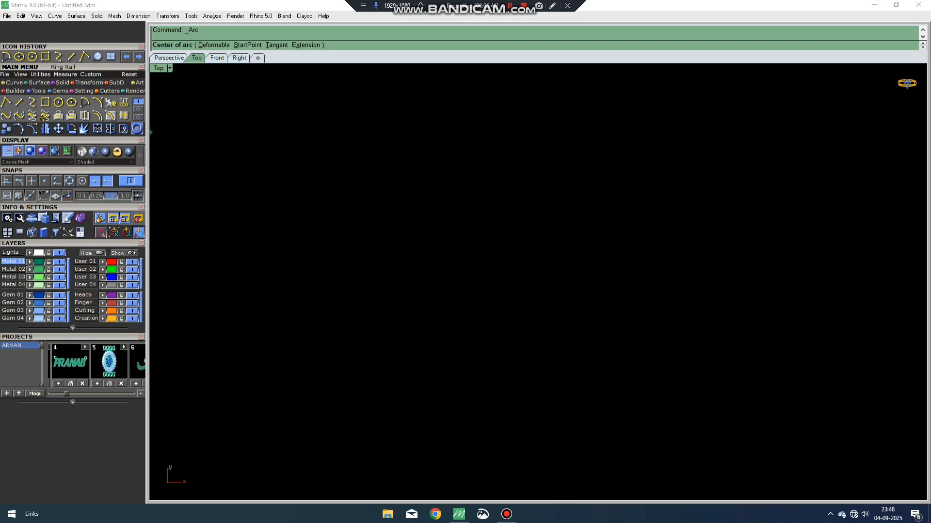
pyautogui.click(371, 278)
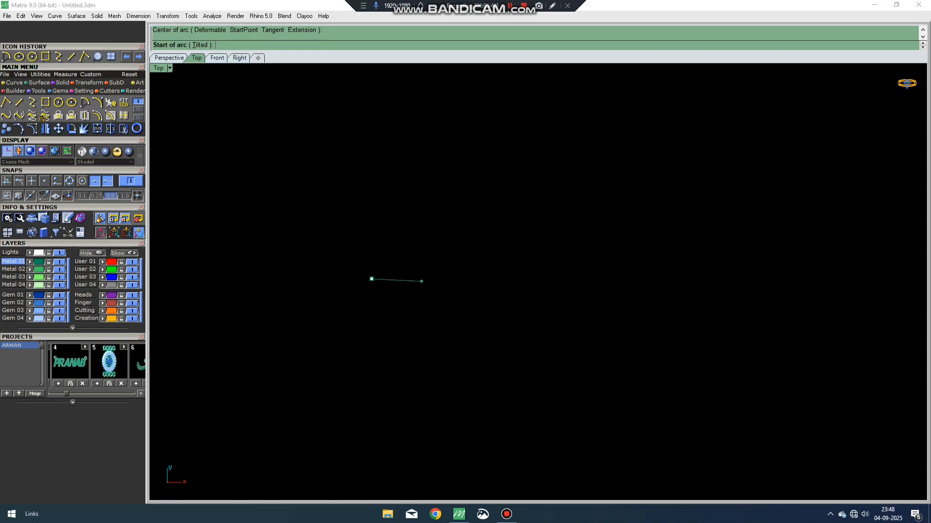
pyautogui.click(438, 279)
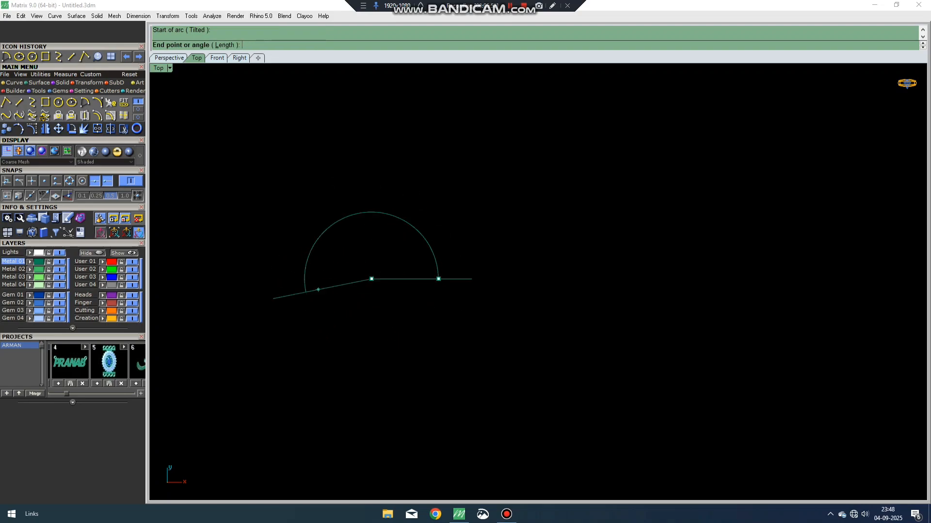
pyautogui.click(310, 278)
# Draw a second, larger arc from a center and a horizontal start point, with an angle of 174.
pyautogui.rightClick(433, 310)
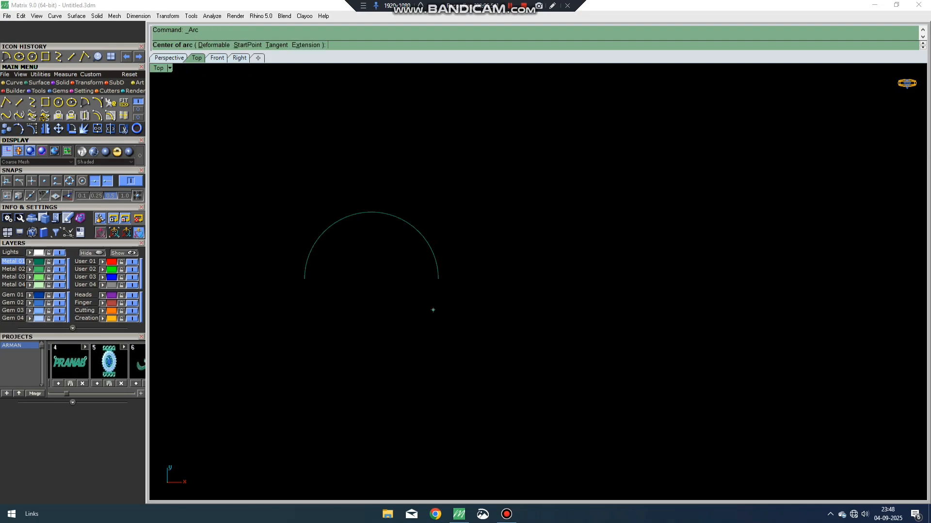
pyautogui.click(534, 302)
pyautogui.click(701, 303)
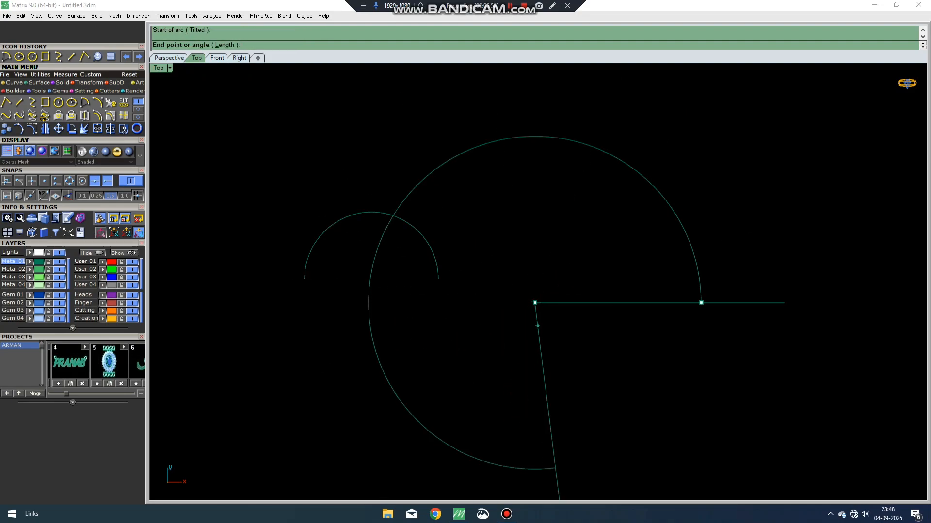
pyautogui.write('174')
pyautogui.press('Return')
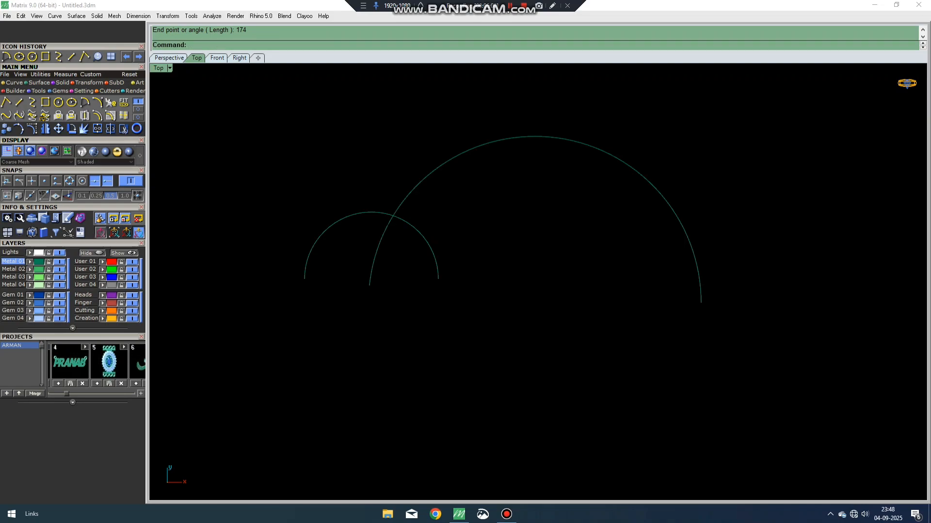
# Draw a small three-quarter arc below the larger arc, starting horizontally from its center and ending straight below it.
pyautogui.moveTo(560, 306); pyautogui.dragTo(367, 165)
pyautogui.click(590, 328)
pyautogui.moveTo(590, 328); pyautogui.dragTo(591, 327, button='right')
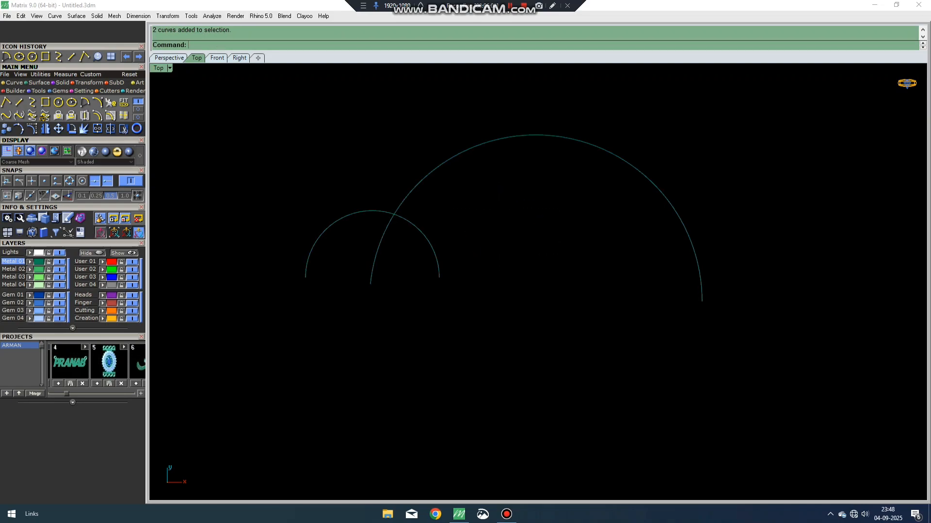
pyautogui.rightClick(592, 326)
pyautogui.click(595, 327)
pyautogui.click(638, 327)
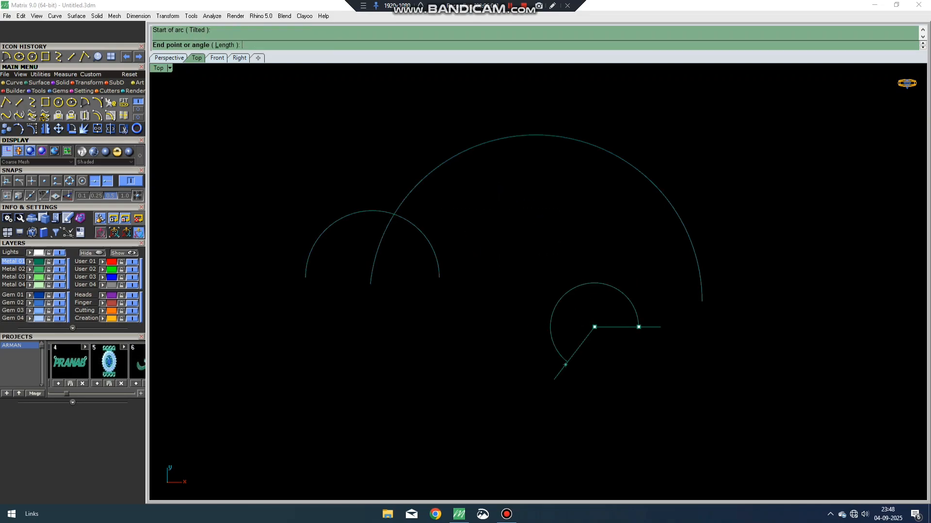
pyautogui.click(595, 393)
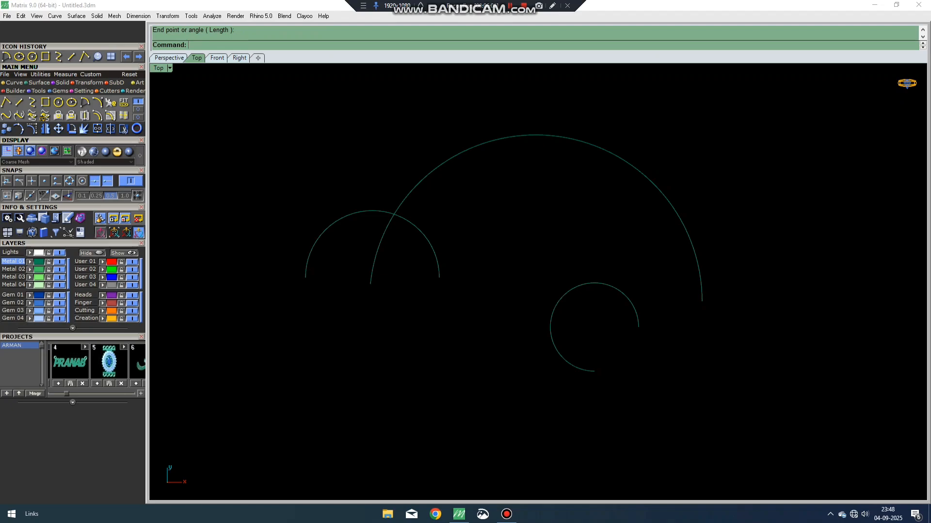
# Draw a nearly closed arc overlapping the small three-quarter arc, and delete all four arcs.
pyautogui.rightClick(654, 370)
pyautogui.click(654, 369)
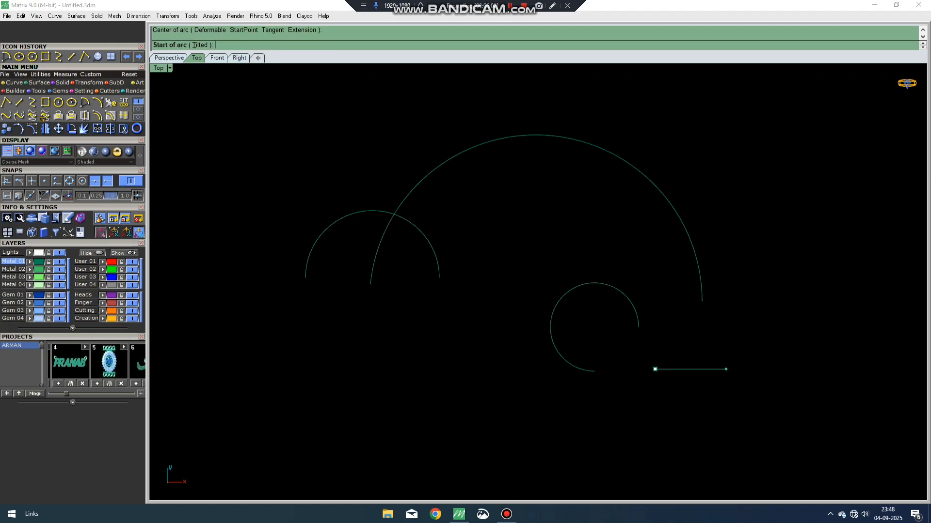
pyautogui.click(725, 369)
pyautogui.click(693, 407)
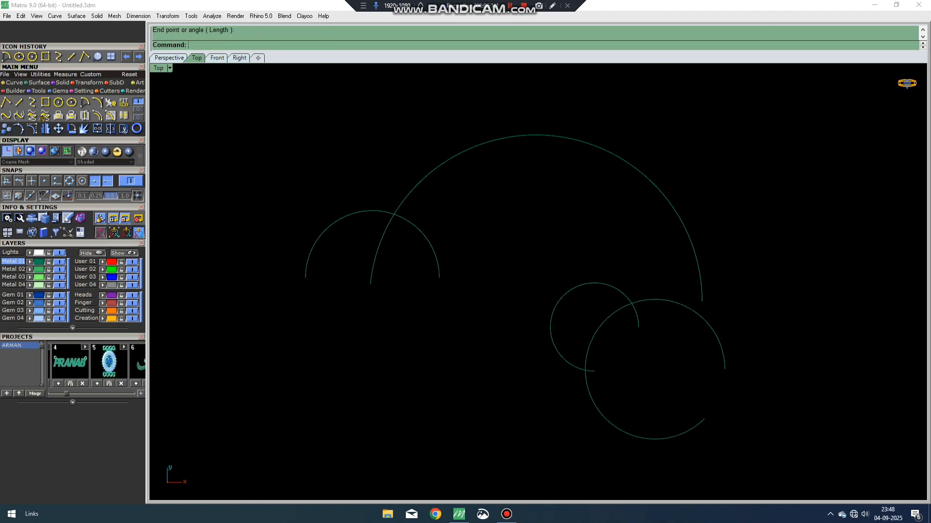
pyautogui.moveTo(725, 440); pyautogui.dragTo(318, 89)
pyautogui.press('Delete')
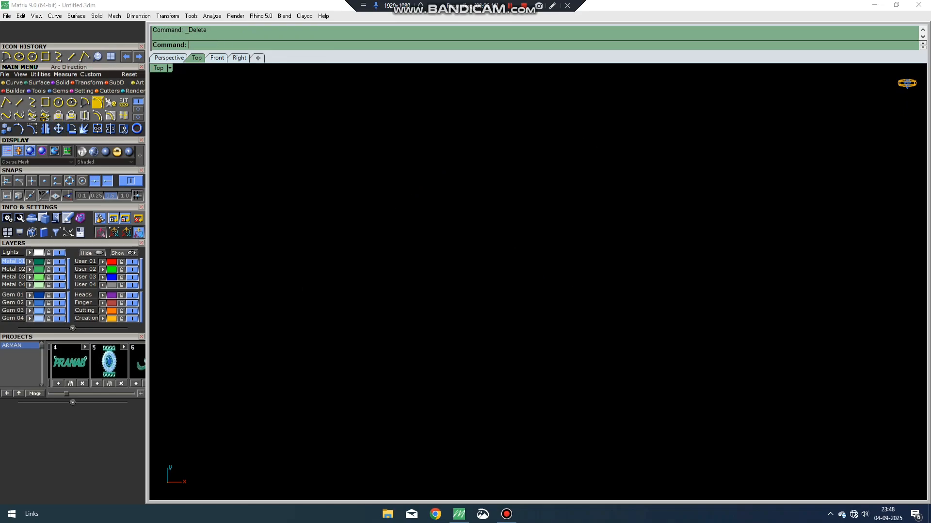
# Try the Arc Direction tool between two horizontally aligned points, previewing different start directions, and cancel it.
pyautogui.click(97, 102)
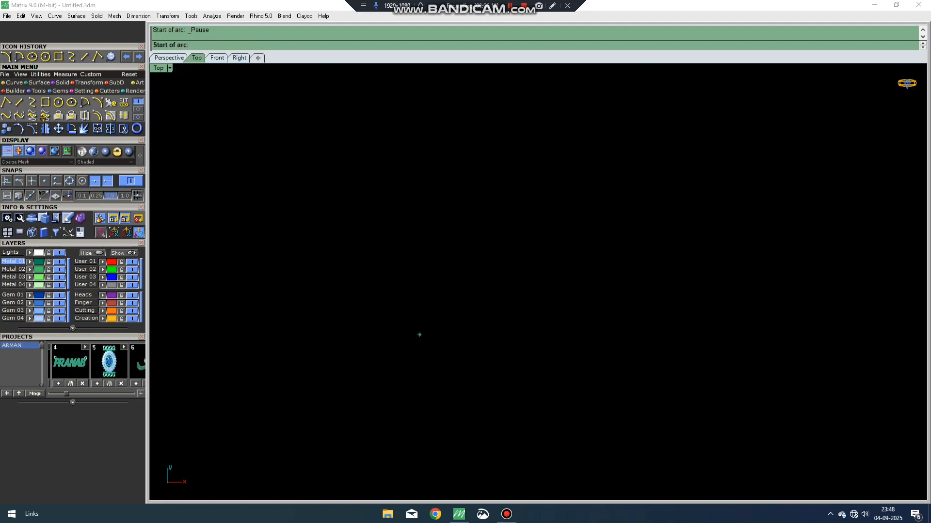
pyautogui.click(405, 305)
pyautogui.click(554, 305)
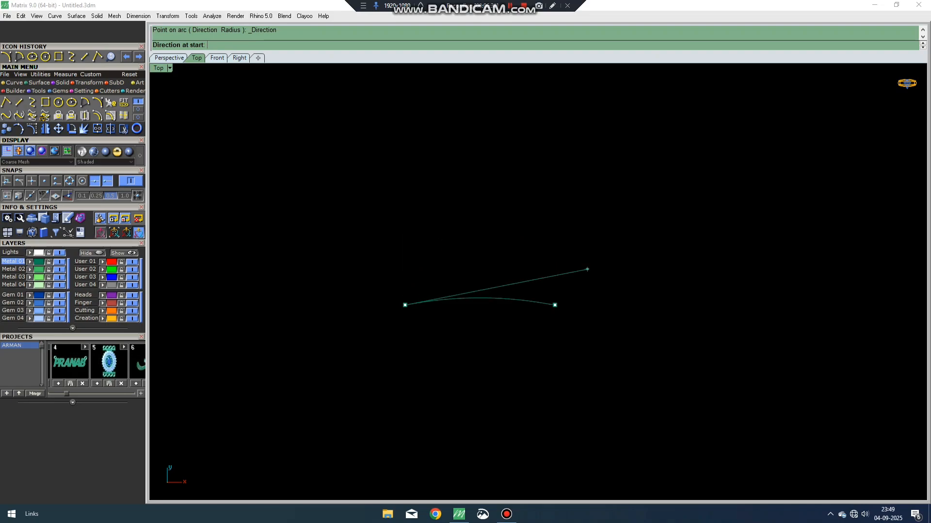
pyautogui.press('Escape')
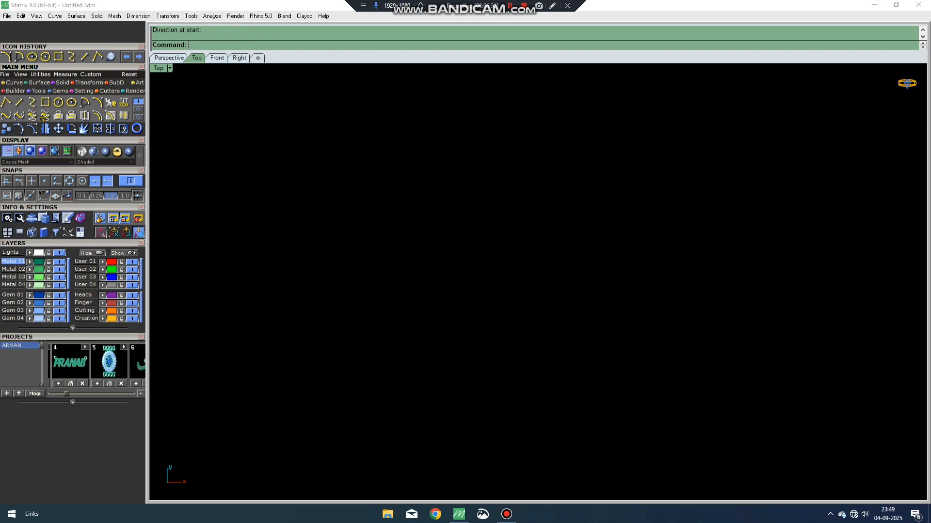
pyautogui.press('Return')
pyautogui.click(286, 282)
pyautogui.click(435, 282)
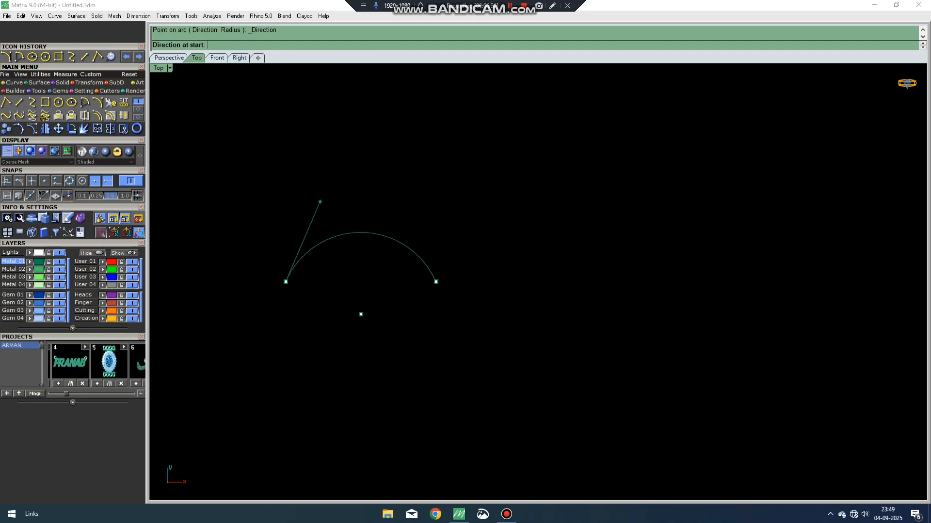
pyautogui.press('Escape')
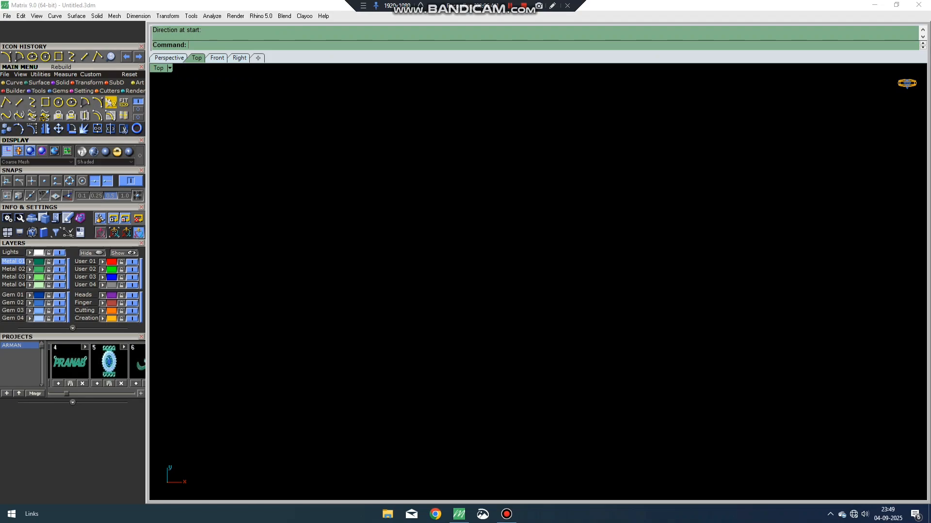
# Draw a diagonal line rising at about 45 degrees from the origin and select it.
pyautogui.write('l')
pyautogui.press('Return')
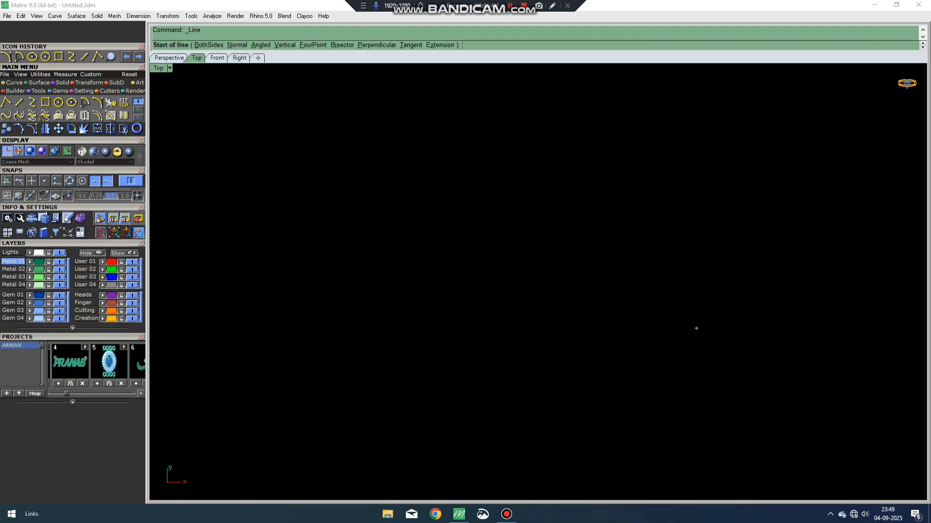
pyautogui.write('0')
pyautogui.press('Return')
pyautogui.click(638, 235)
pyautogui.click(596, 280)
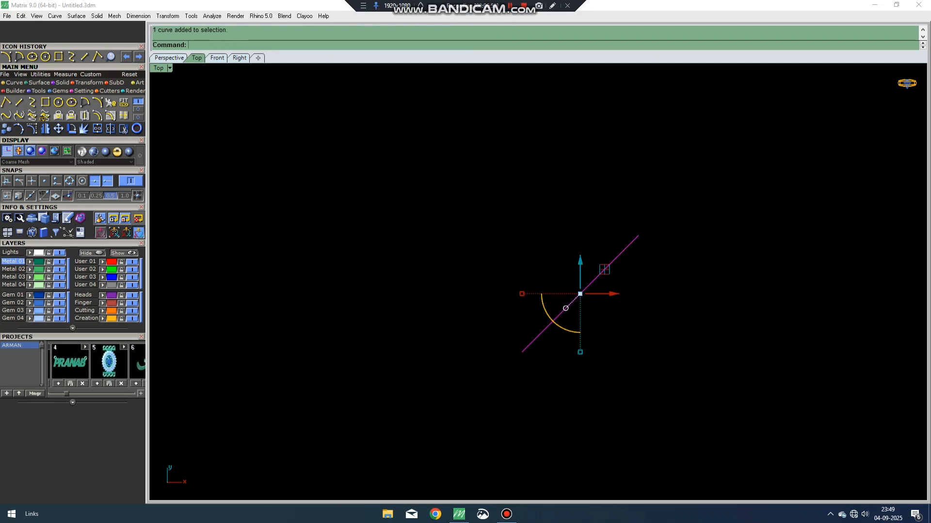
pyautogui.scroll(4, 583, 275)
pyautogui.press('Escape')
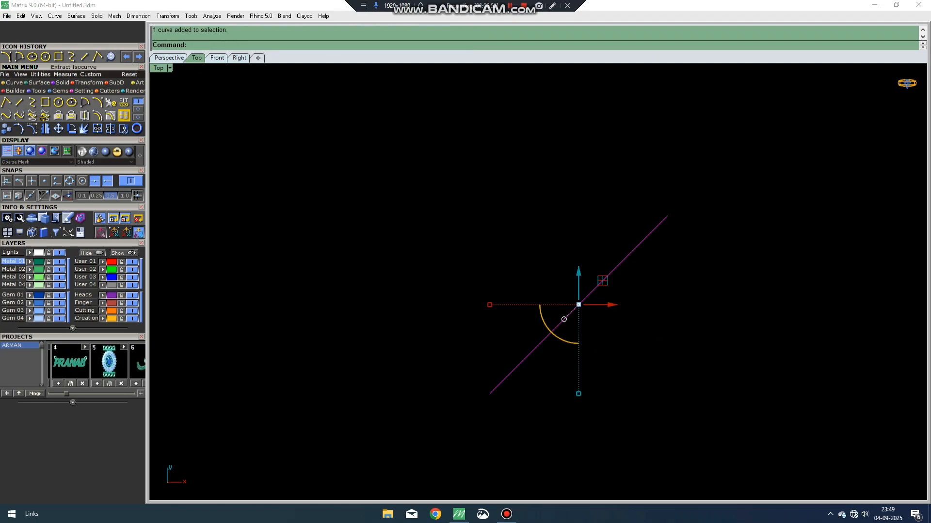
# Rebuild the diagonal line with degree 3 and five control points, and bend it by moving its middle control point up and left.
pyautogui.click(111, 102)
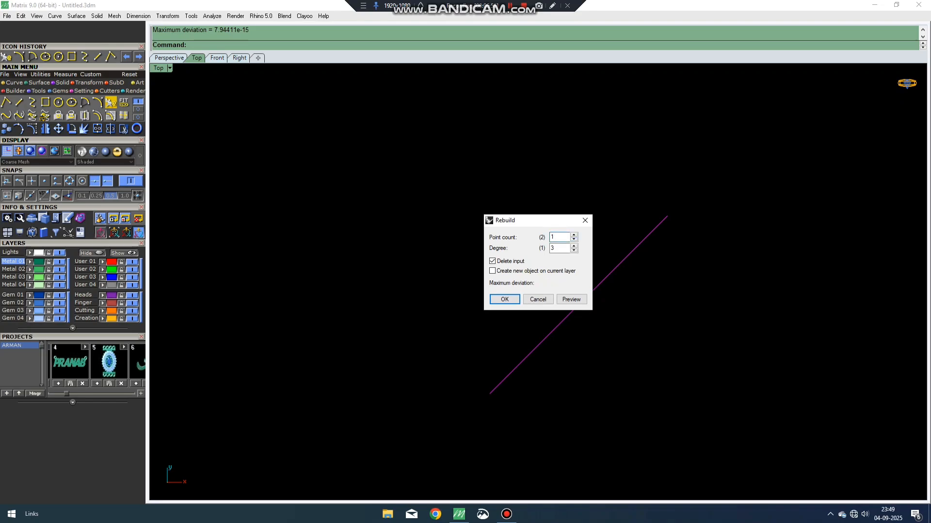
pyautogui.press('Return')
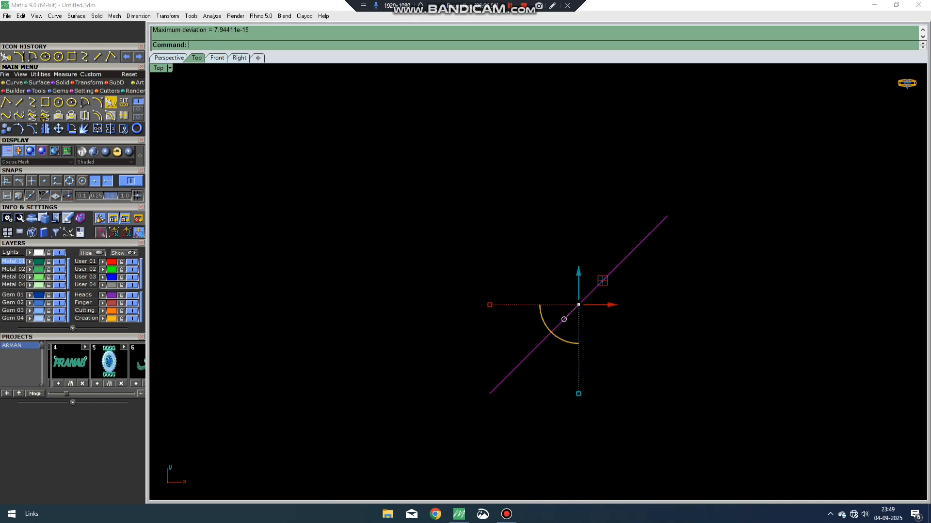
pyautogui.press('F10')
pyautogui.scroll(2, 520, 323)
pyautogui.moveTo(567, 261); pyautogui.dragTo(491, 192)
pyautogui.press('F1')
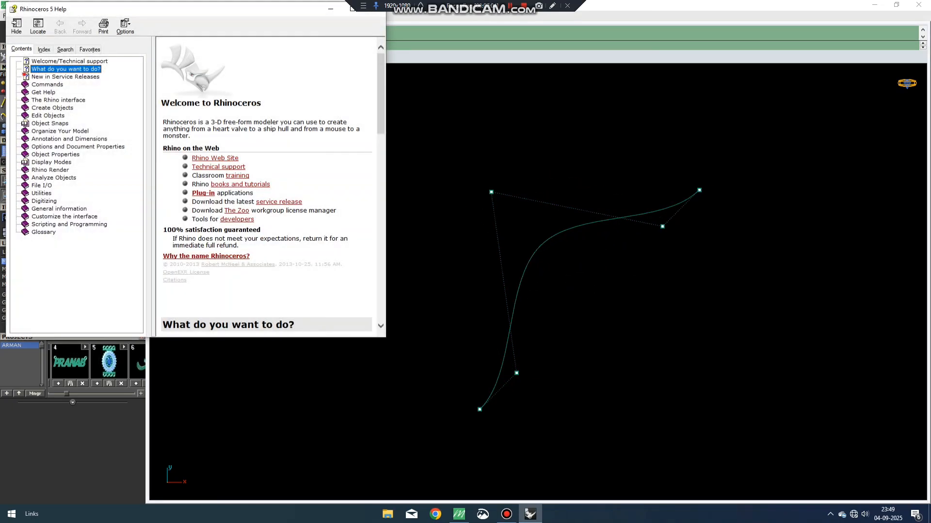
pyautogui.click(375, 13)
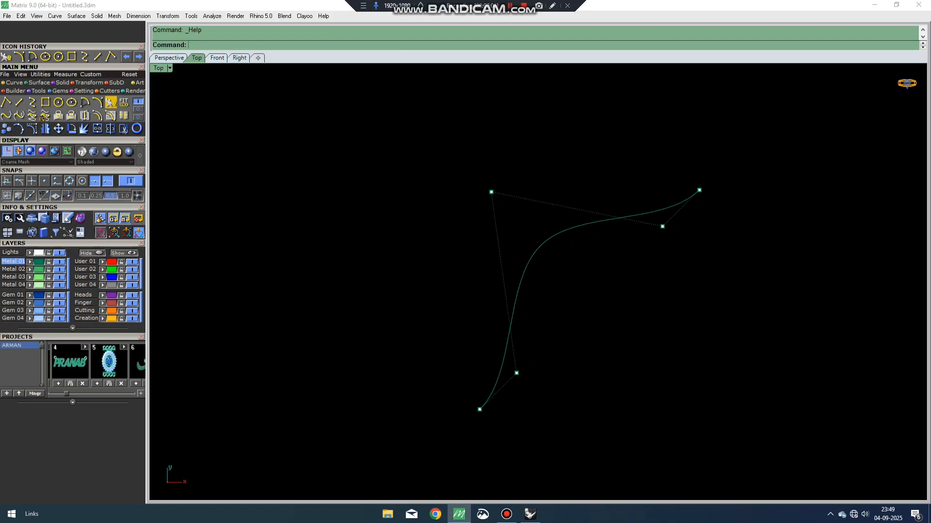
pyautogui.press('Escape')
pyautogui.press('F1')
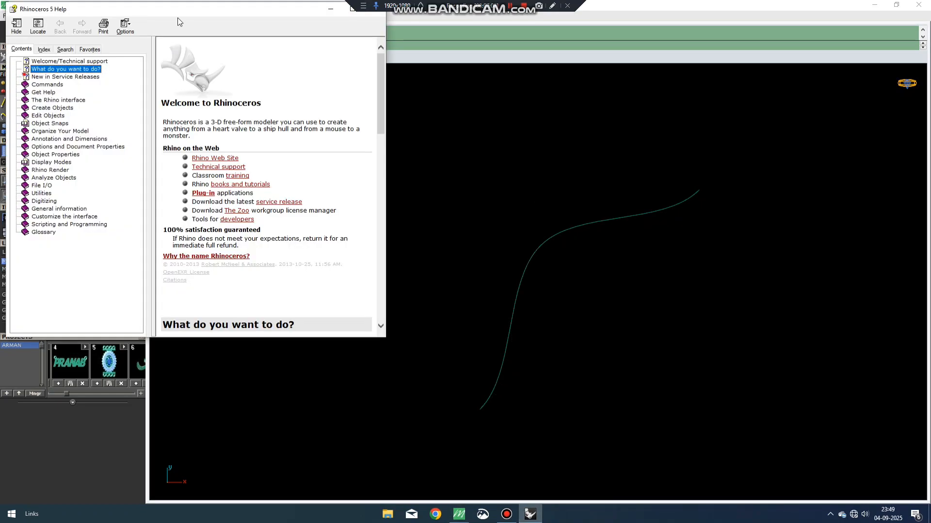
pyautogui.moveTo(177, 14); pyautogui.dragTo(164, 72)
pyautogui.click(362, 66)
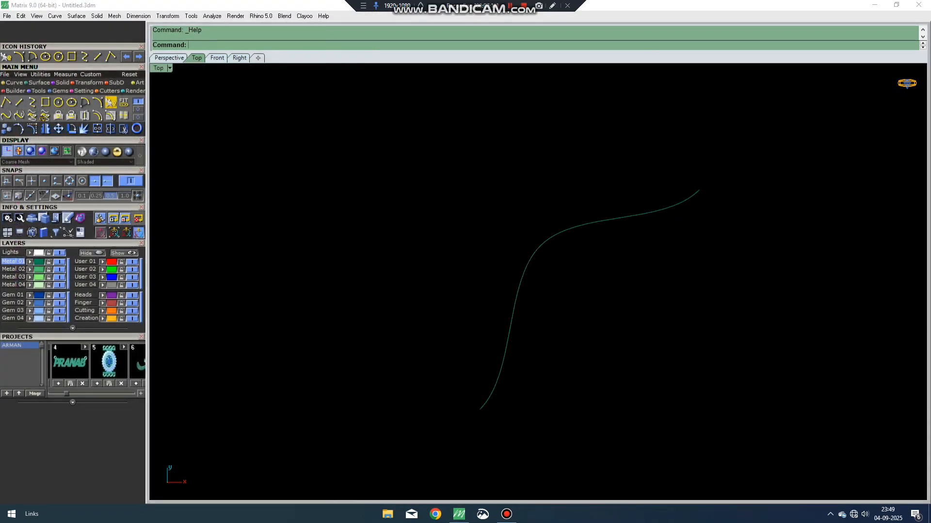
# Delete the bent curve.
pyautogui.click(537, 249)
pyautogui.press('Delete')
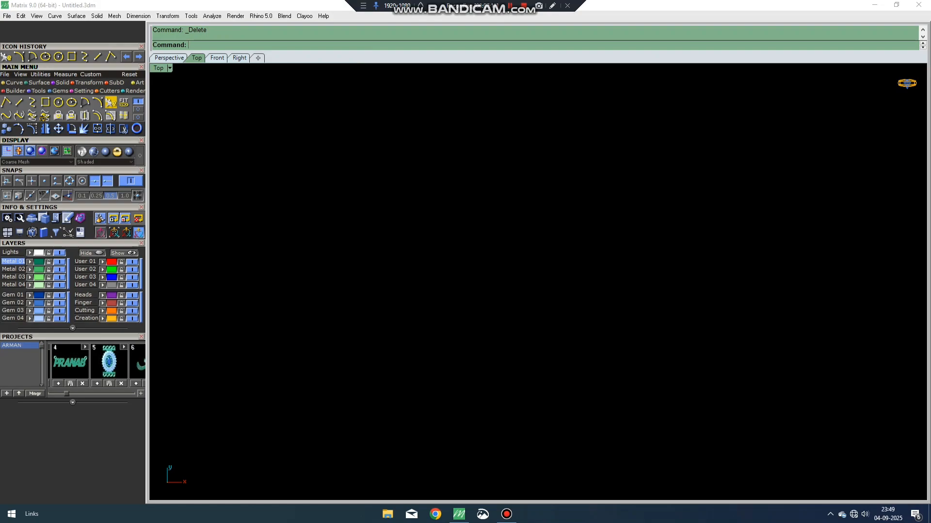
pyautogui.click(124, 102)
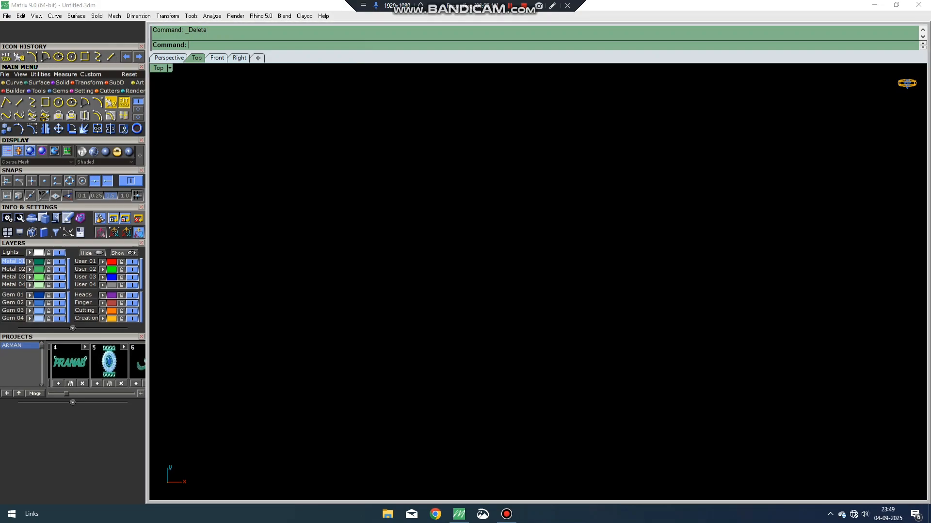
pyautogui.press('Escape')
pyautogui.write('line')
pyautogui.press('Return')
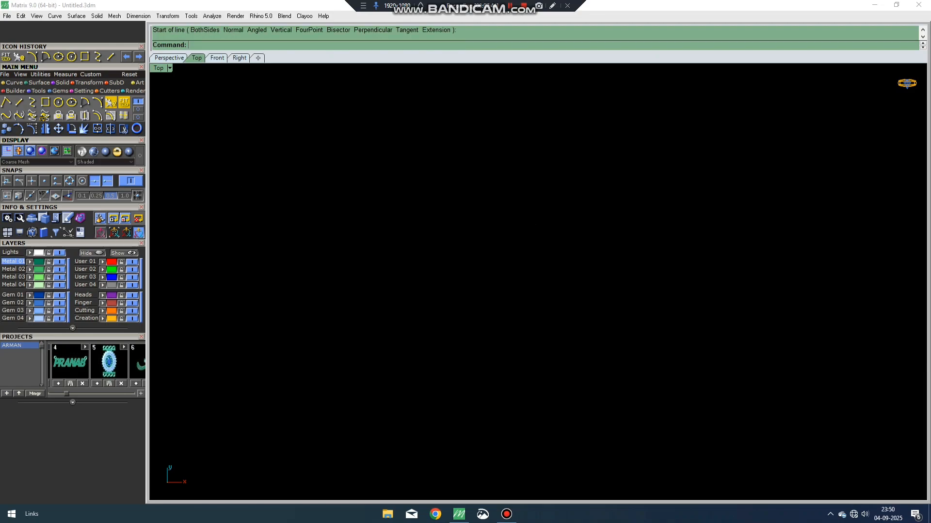
# Draw a circle centered at 0,0,0 with the default diameter of 52.284, and select it.
pyautogui.write('circle')
pyautogui.press('Return')
pyautogui.write('0,0,0')
pyautogui.press('Return')
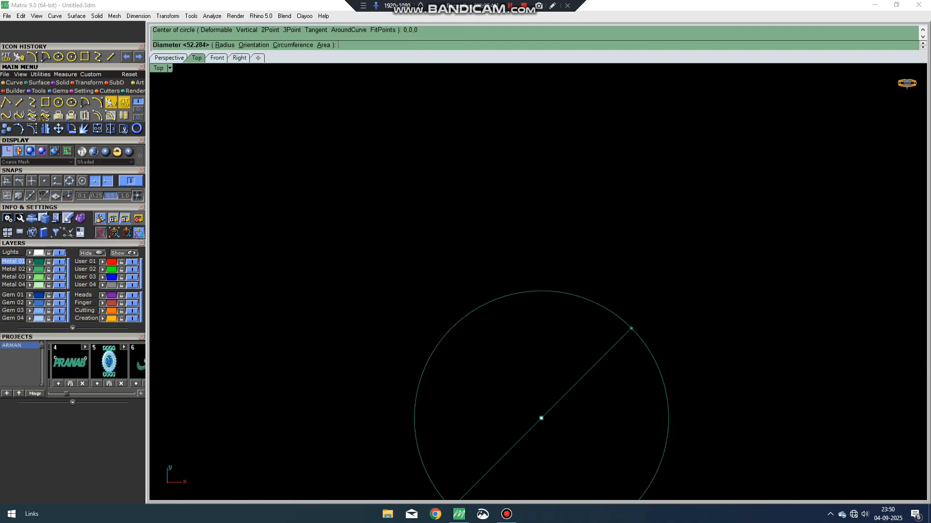
pyautogui.moveTo(631, 327); pyautogui.dragTo(614, 166, button='right')
pyautogui.press('Return')
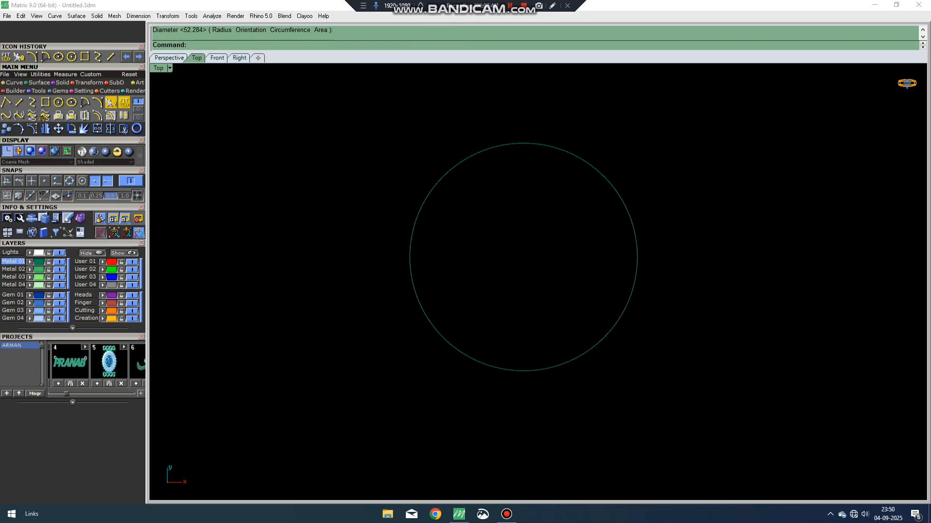
pyautogui.moveTo(669, 324); pyautogui.dragTo(757, 375, button='right')
pyautogui.scroll(4, 703, 340)
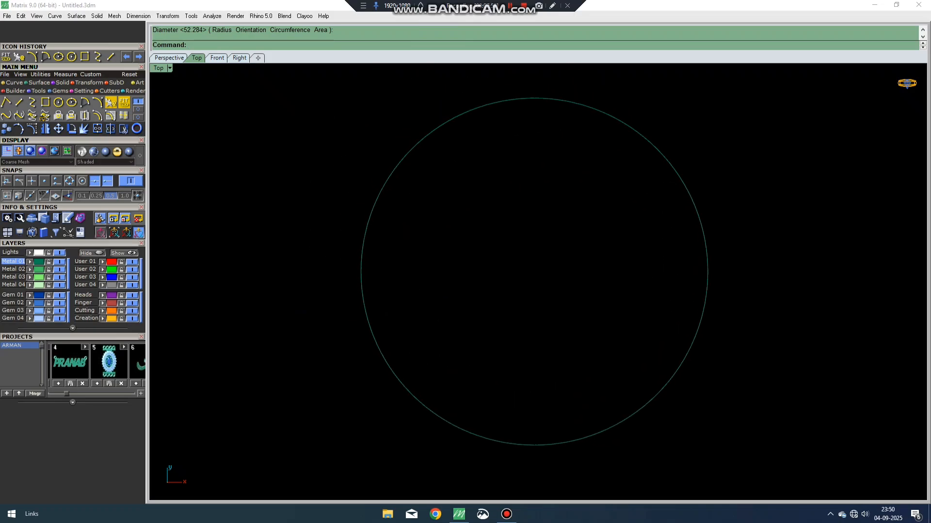
pyautogui.click(694, 340)
pyautogui.write('o')
pyautogui.press('Return')
pyautogui.press('Escape')
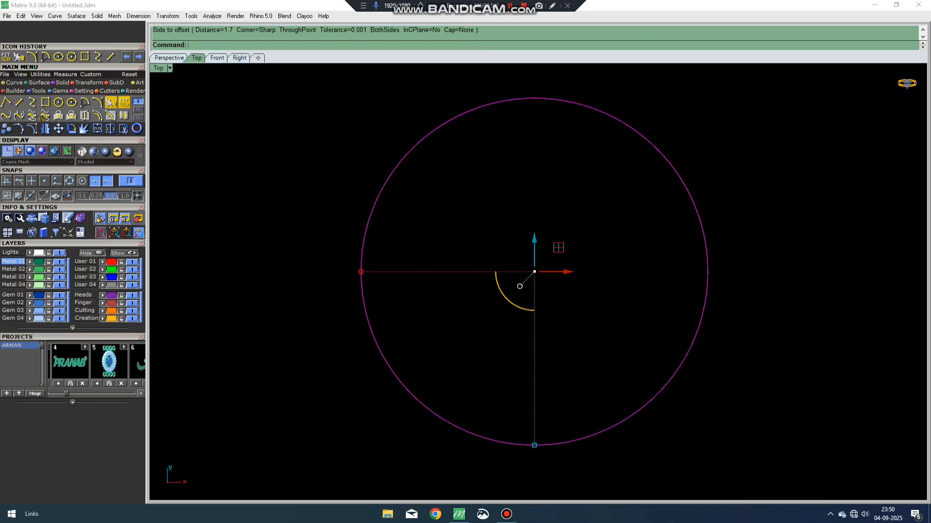
# Offset the selected circle outward by 0.15.
pyautogui.click(98, 116)
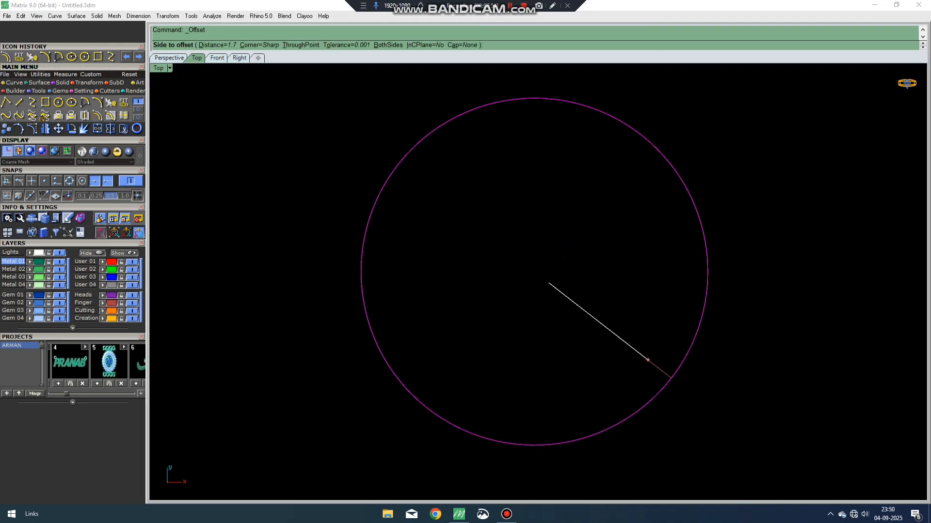
pyautogui.write('.165')
pyautogui.press('Return')
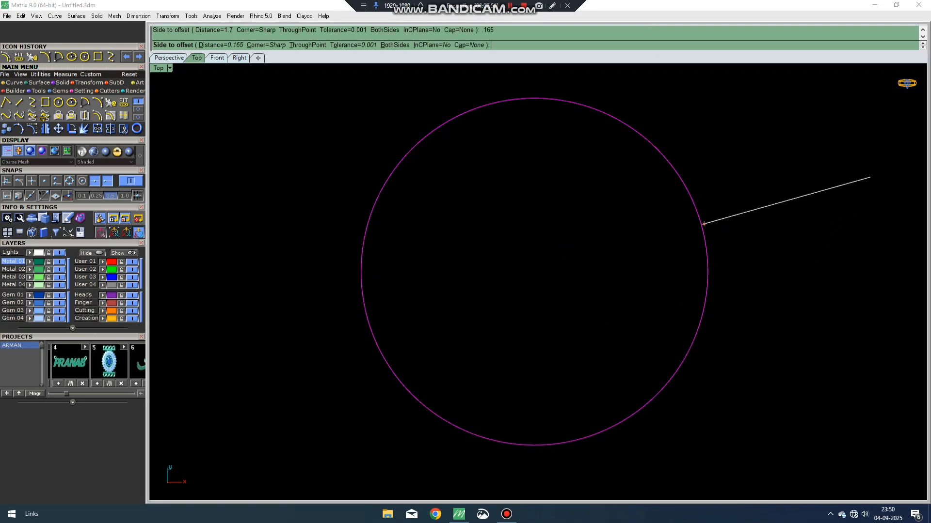
pyautogui.write('.15')
pyautogui.press('Return')
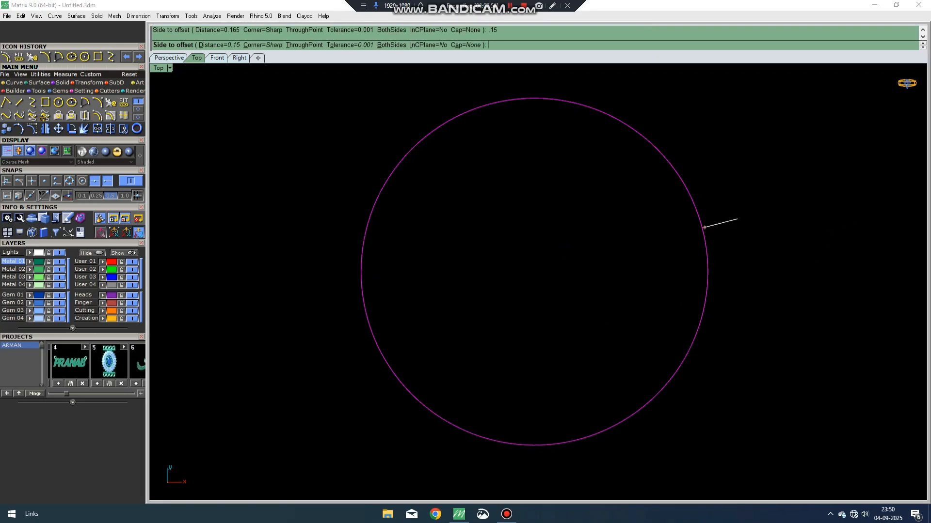
pyautogui.click(703, 228)
# Offset the original circle inward by 0.15 as well.
pyautogui.press('Return')
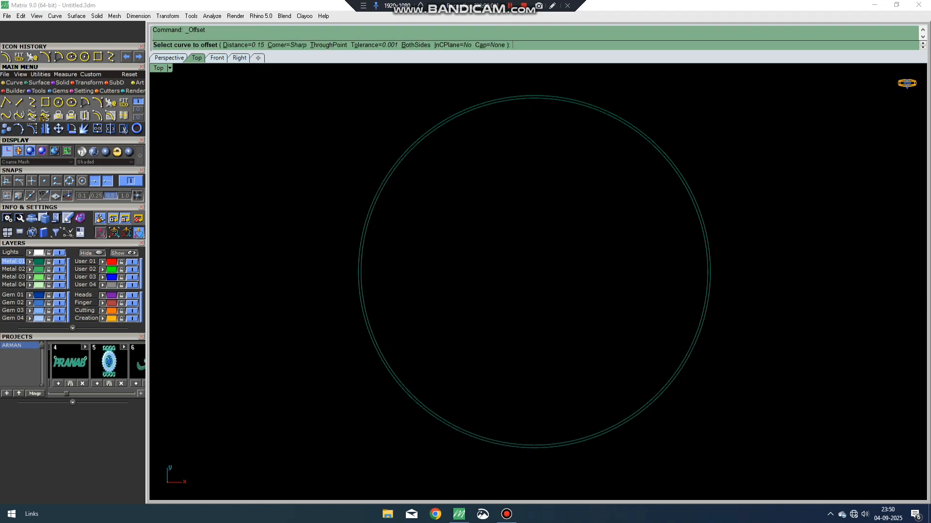
pyautogui.click(701, 228)
pyautogui.click(696, 229)
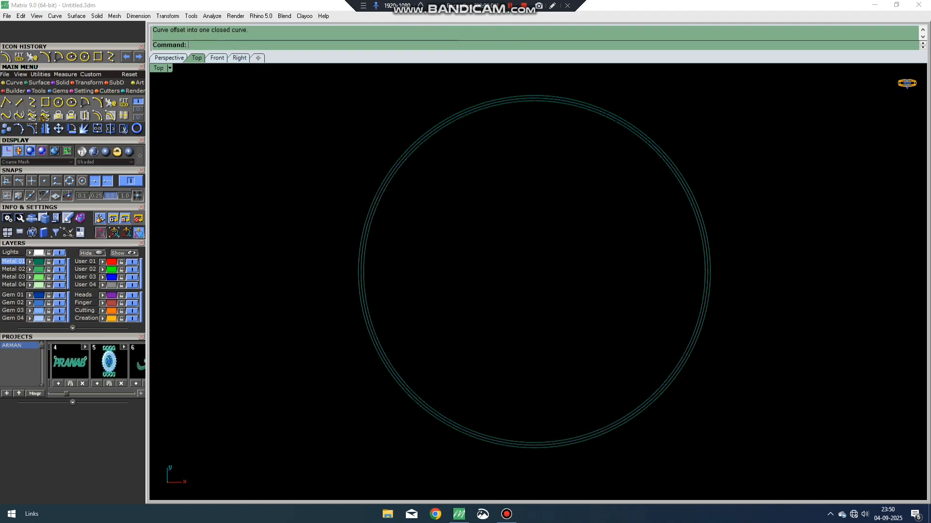
# Delete all three concentric circles.
pyautogui.click(700, 229)
pyautogui.moveTo(769, 218); pyautogui.dragTo(679, 245)
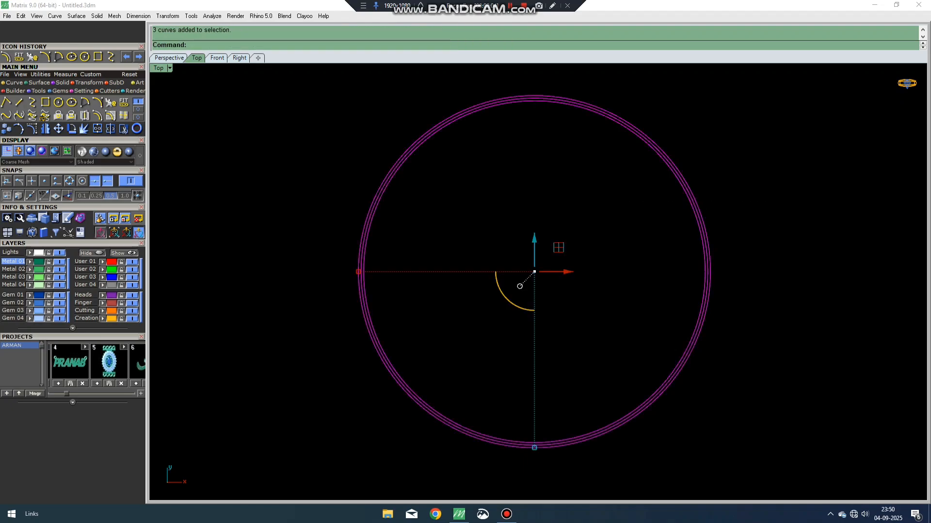
pyautogui.press('Delete')
# Draw a small circle centered at 0,0,0 and select it.
pyautogui.write('c')
pyautogui.press('Return')
pyautogui.write('0')
pyautogui.press('Return')
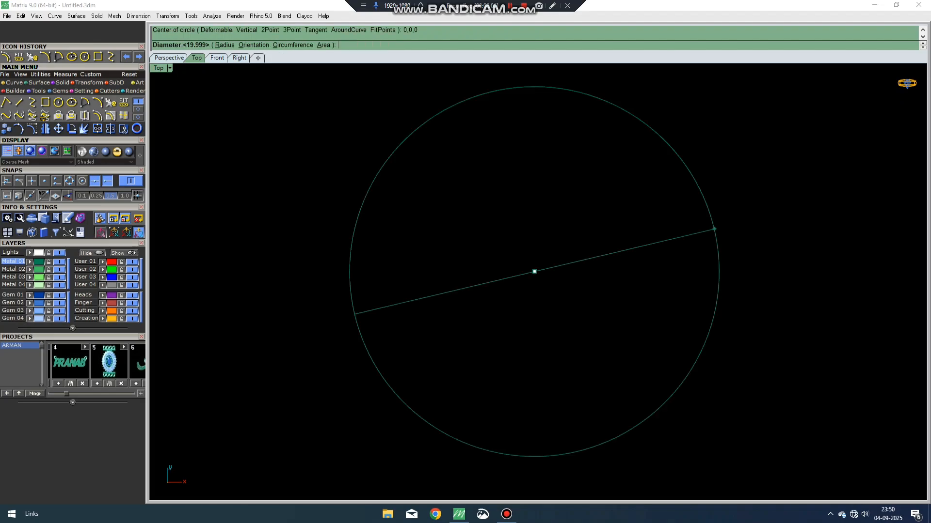
pyautogui.click(572, 231)
pyautogui.click(572, 231)
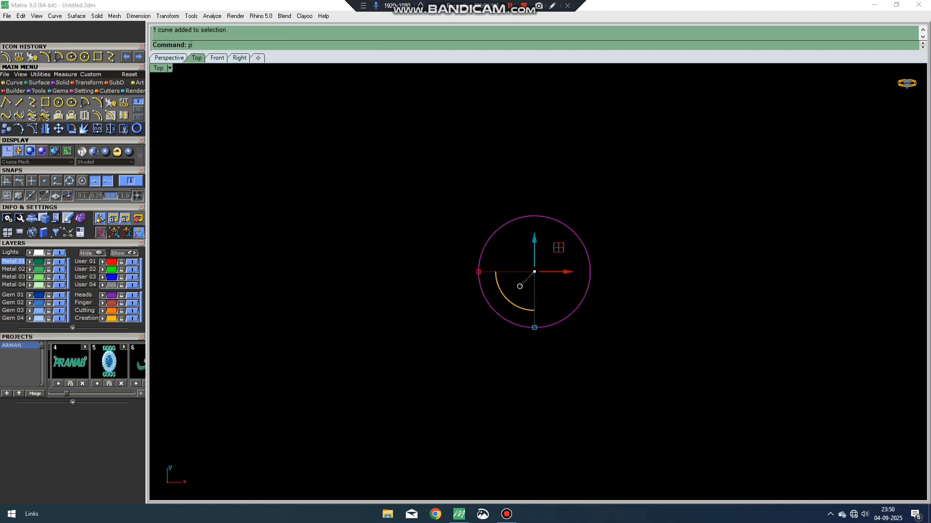
# Create a patch surface from the circle with automatic trim enabled and 10 U and V spans.
pyautogui.write('p')
pyautogui.press('Return')
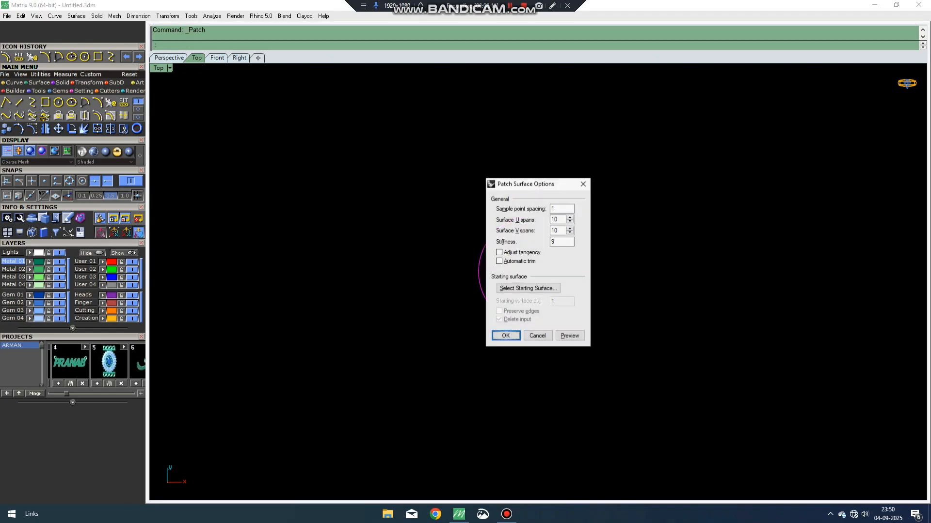
pyautogui.click(499, 261)
pyautogui.press('Return')
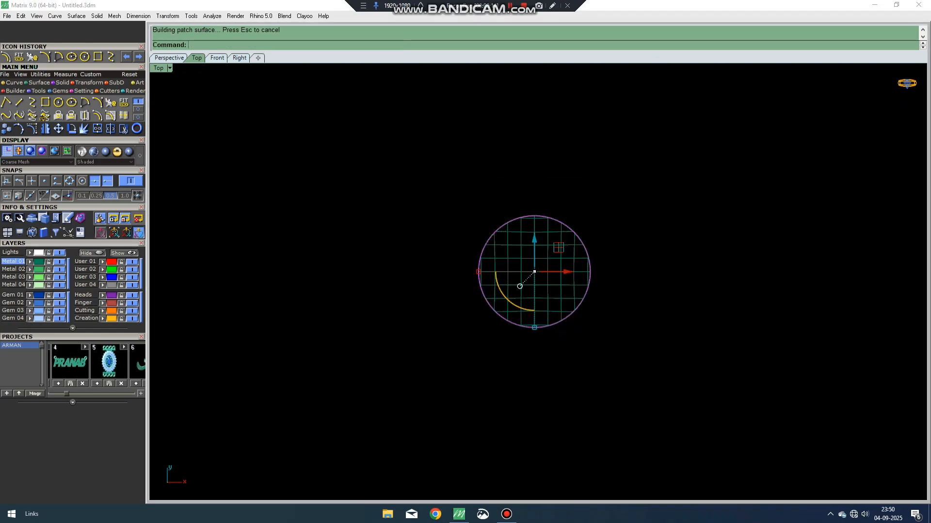
# Turn on shading in the viewport and switch the disc's display mode to Plastic.
pyautogui.click(139, 156)
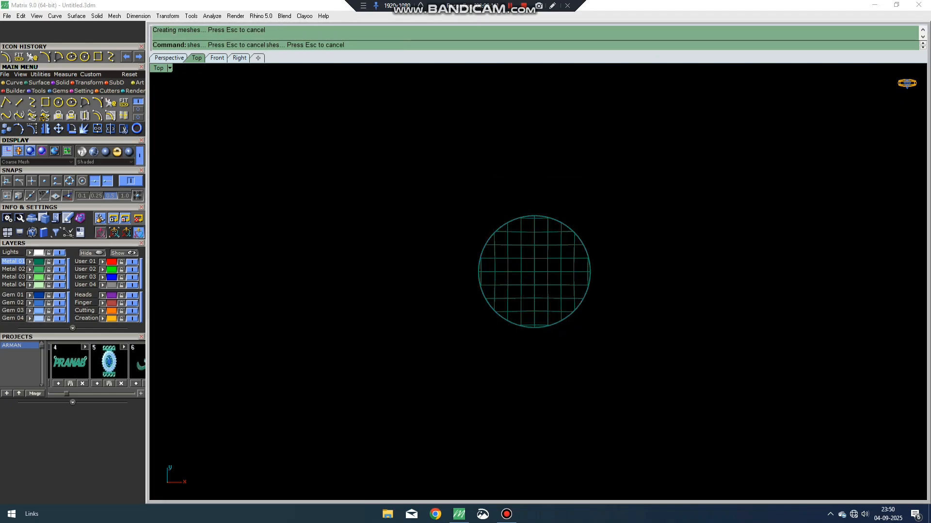
pyautogui.scroll(6, 451, 319)
pyautogui.scroll(2, 366, 353)
pyautogui.moveTo(451, 319); pyautogui.dragTo(310, 362, button='right')
pyautogui.click(106, 151)
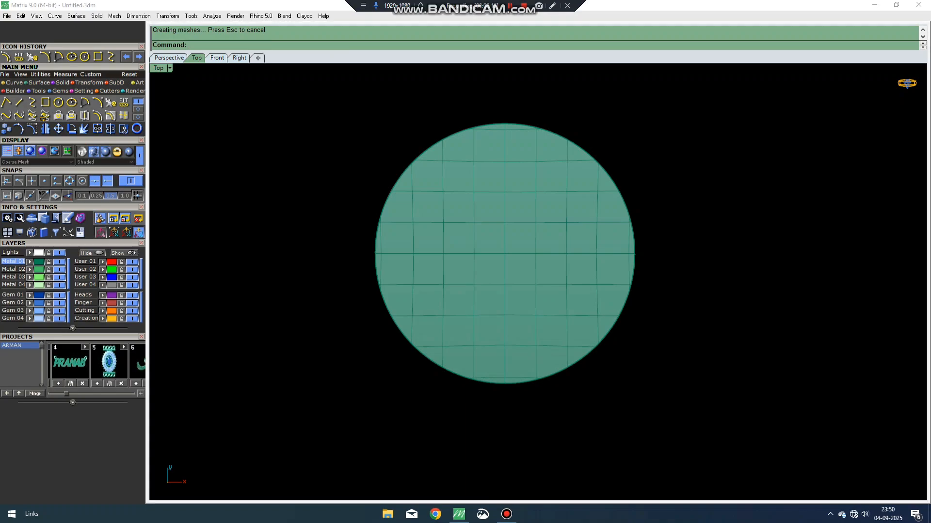
pyautogui.moveTo(339, 271); pyautogui.dragTo(372, 279, button='right')
pyautogui.click(129, 152)
pyautogui.scroll(2, 366, 259)
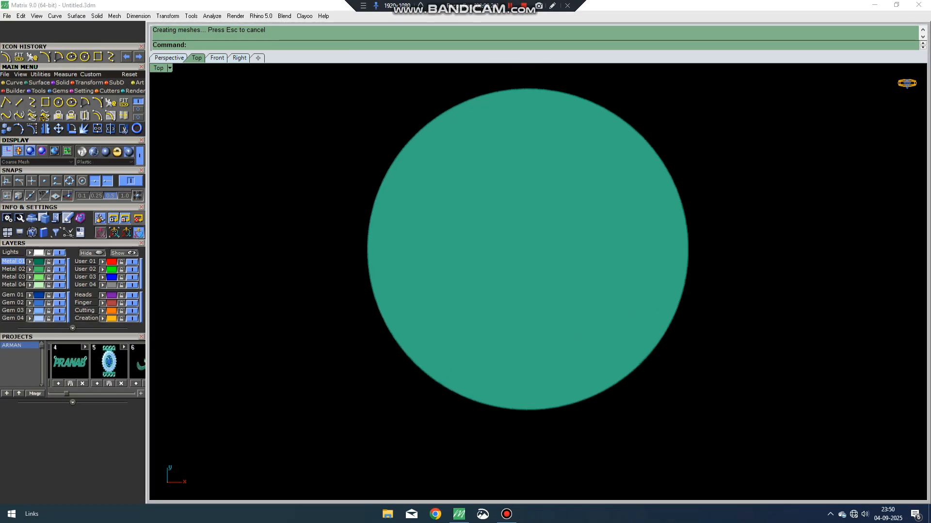
# Offset the disc's edge inward by 0.2 using Offset Curve on Surface.
pyautogui.click(514, 258)
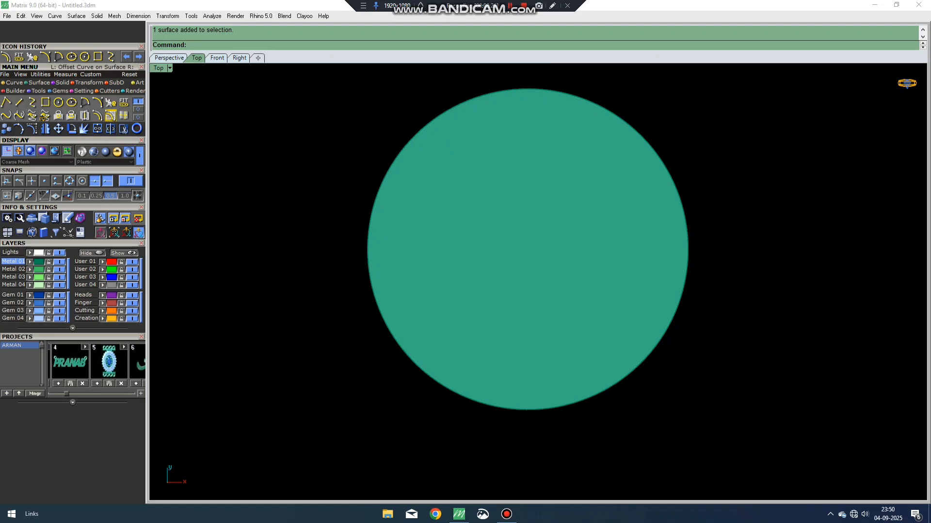
pyautogui.click(111, 115)
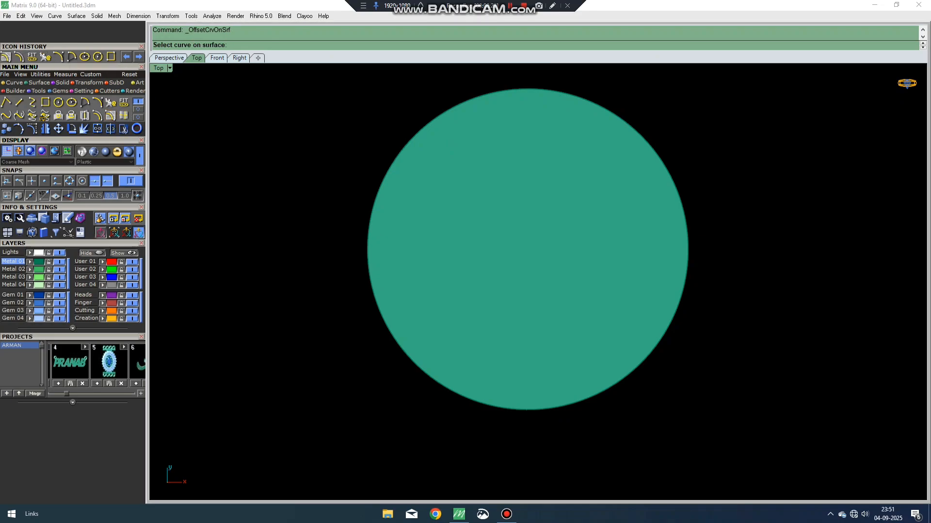
pyautogui.click(372, 210)
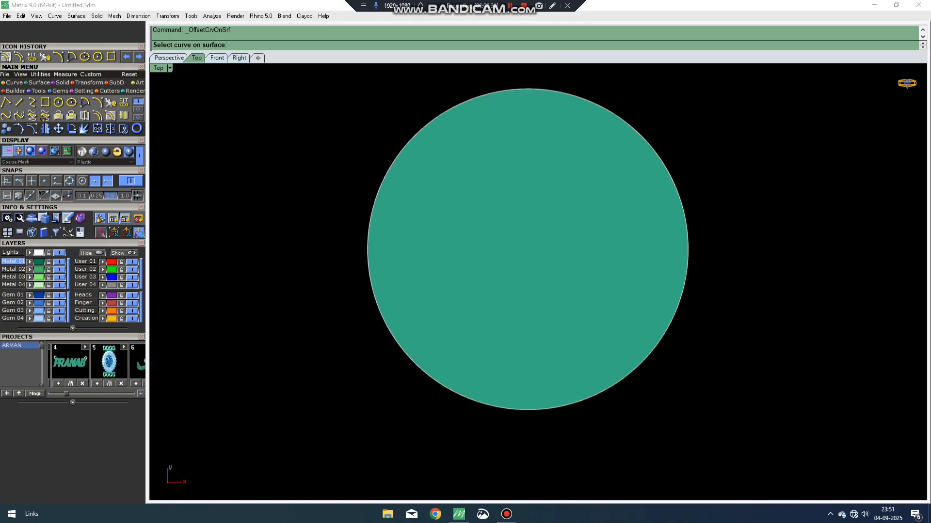
pyautogui.click(406, 244)
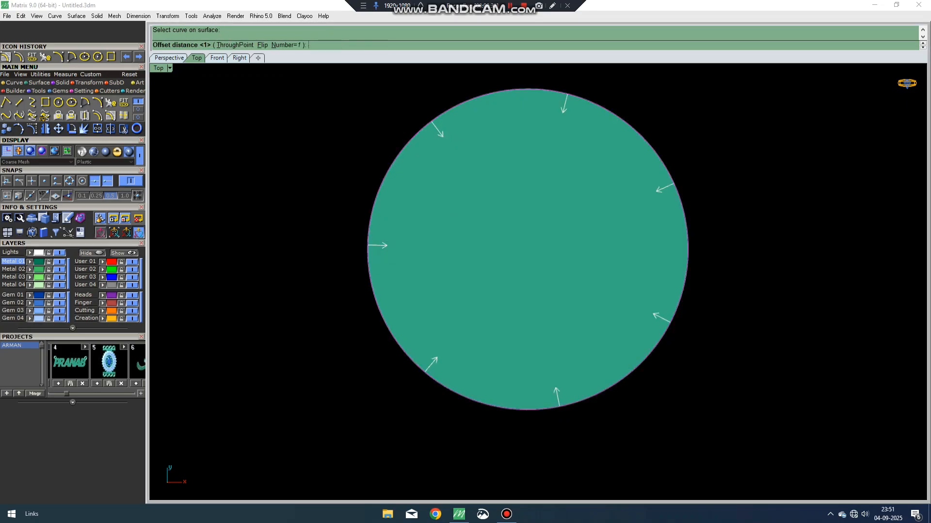
pyautogui.write('.2')
pyautogui.press('Return')
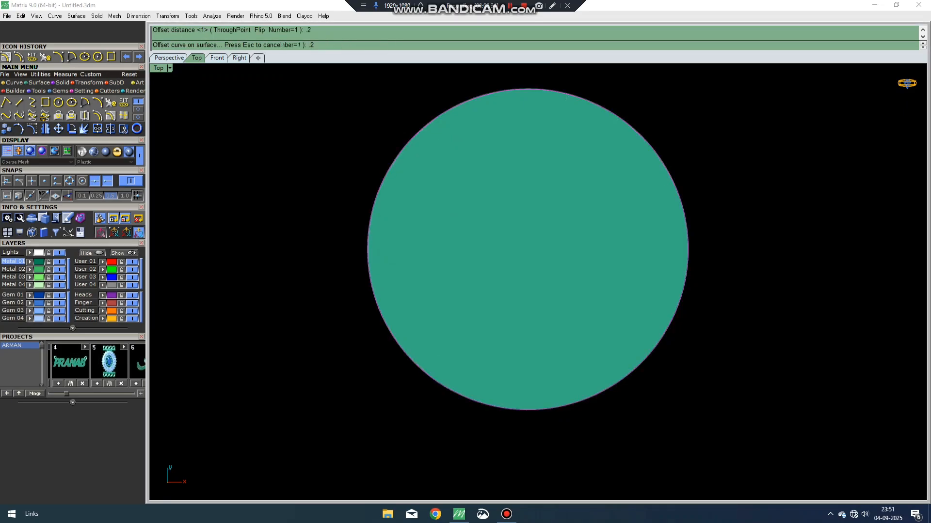
pyautogui.scroll(4, 399, 224)
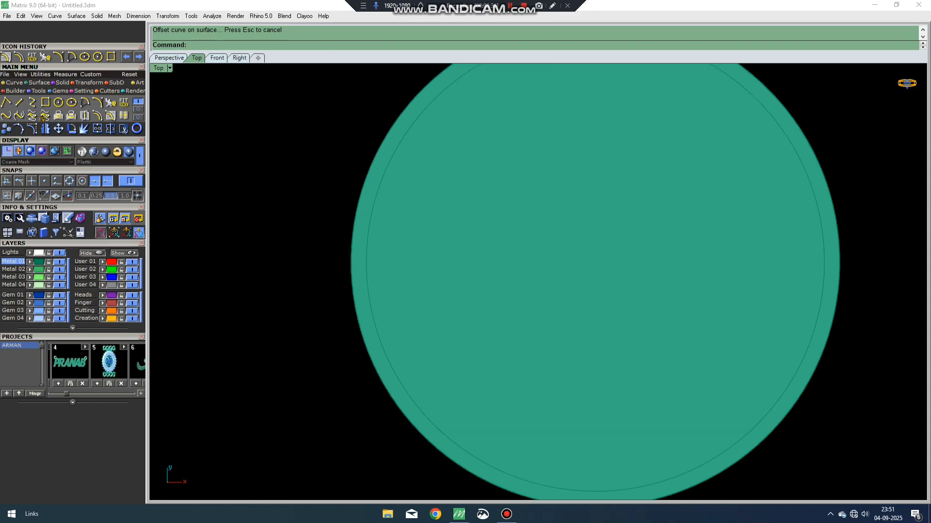
# Select the disc's outer boundary curve and offset it inward by 0.2 with the regular Offset command.
pyautogui.click(376, 197)
pyautogui.click(405, 237)
pyautogui.scroll(3, 315, 200)
pyautogui.scroll(-6, 375, 212)
pyautogui.click(378, 208)
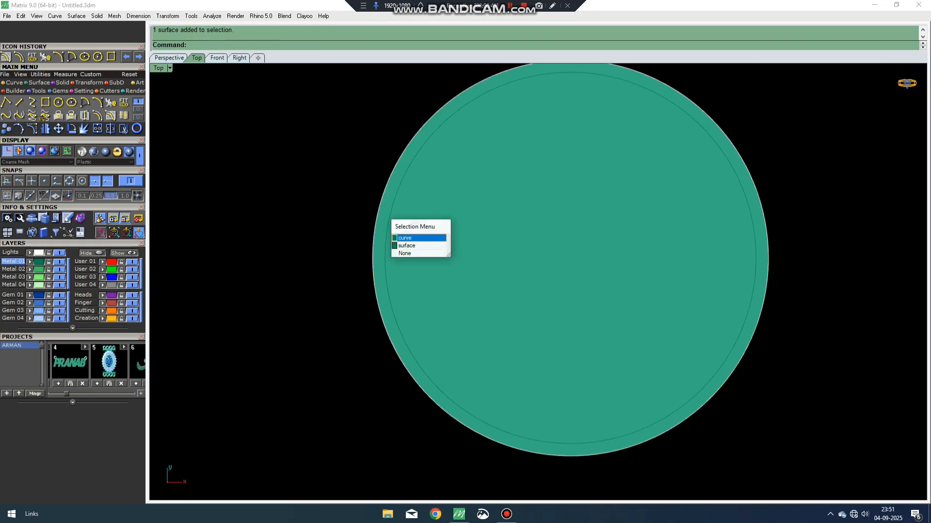
pyautogui.click(406, 237)
pyautogui.write('o')
pyautogui.press('Return')
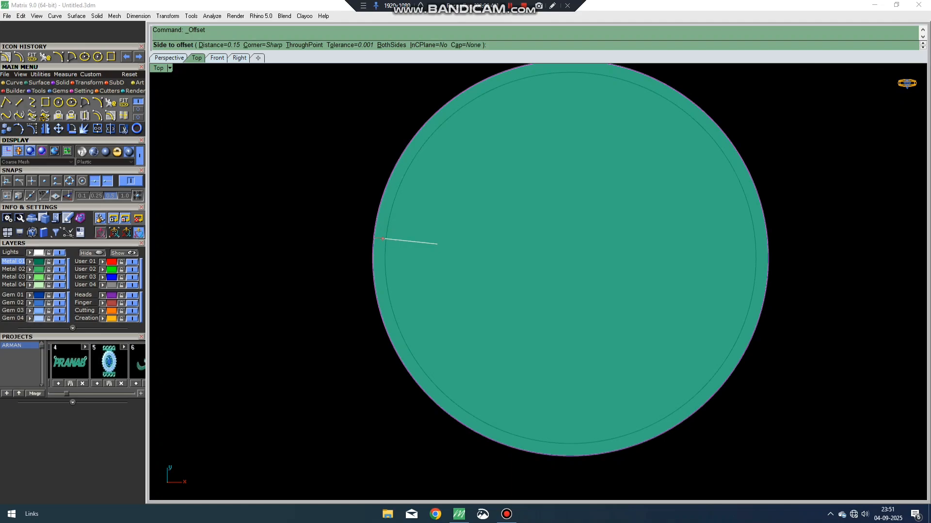
pyautogui.write('.2')
pyautogui.press('Return')
pyautogui.click(386, 239)
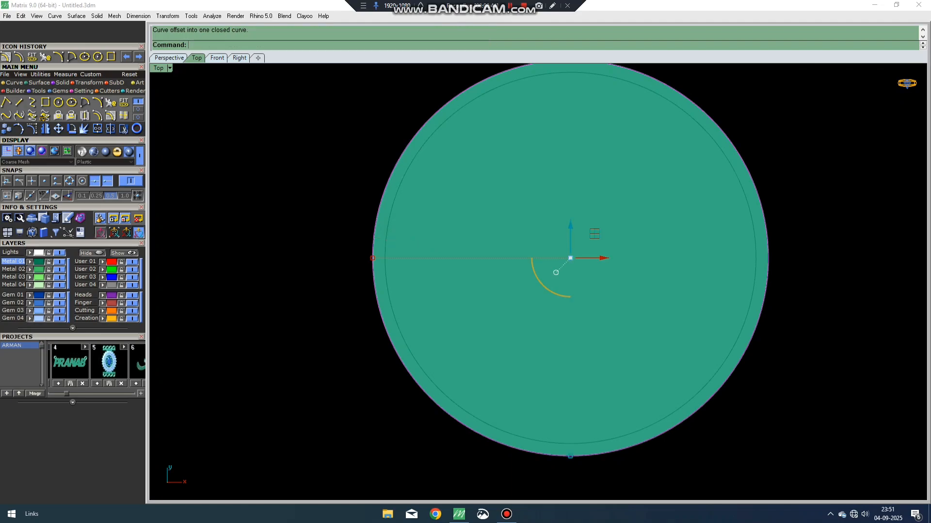
# Select the patch surface and enclose it in a bounding-box edit cage in the front view, using the world coordinate system and default options.
pyautogui.keyDown('ctrl'); pyautogui.keyDown('shift'); pyautogui.moveTo(436, 301); pyautogui.dragTo(393, 208, button='right'); pyautogui.keyUp('shift'); pyautogui.keyUp('ctrl')
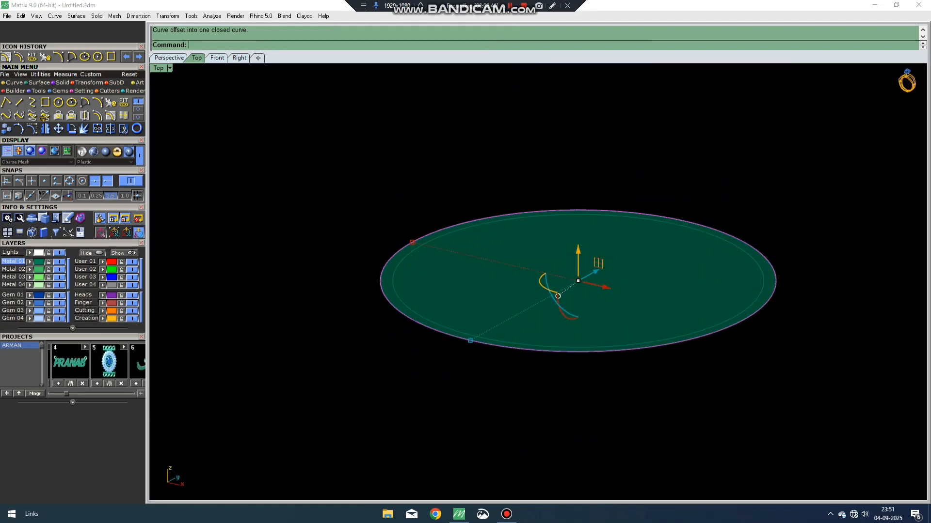
pyautogui.click(446, 276)
pyautogui.moveTo(574, 285); pyautogui.dragTo(546, 251, button='right')
pyautogui.scroll(2, 537, 272)
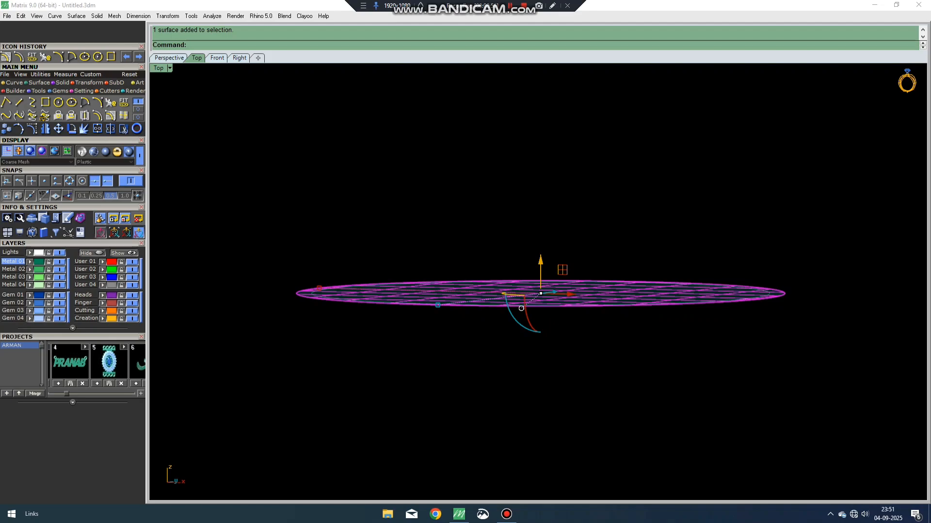
pyautogui.moveTo(543, 262)
pyautogui.keyDown('ctrl'); pyautogui.keyDown('shift'); pyautogui.mouseDown(button='right')
pyautogui.moveTo(543, 276)
pyautogui.moveTo(542, 264)
pyautogui.mouseUp(button='right'); pyautogui.keyUp('shift'); pyautogui.keyUp('ctrl')
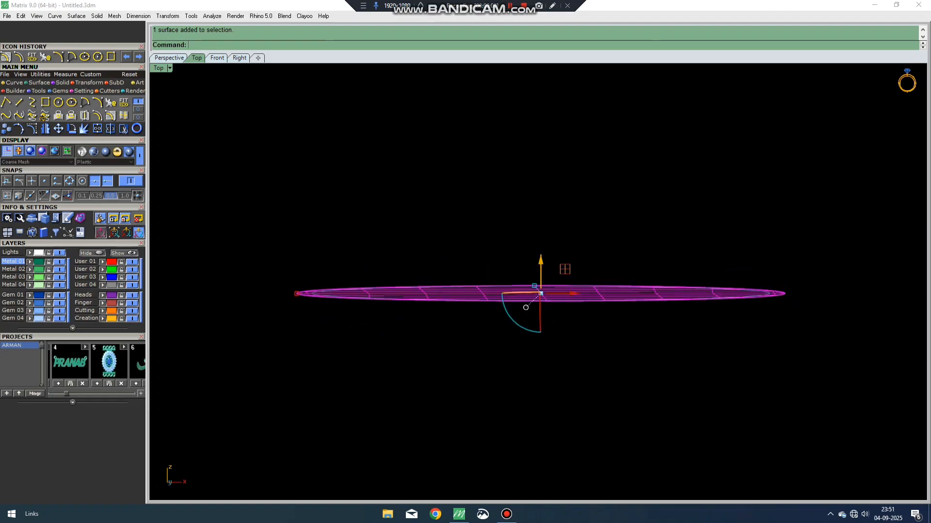
pyautogui.hotkey('ctrl', 'F2')
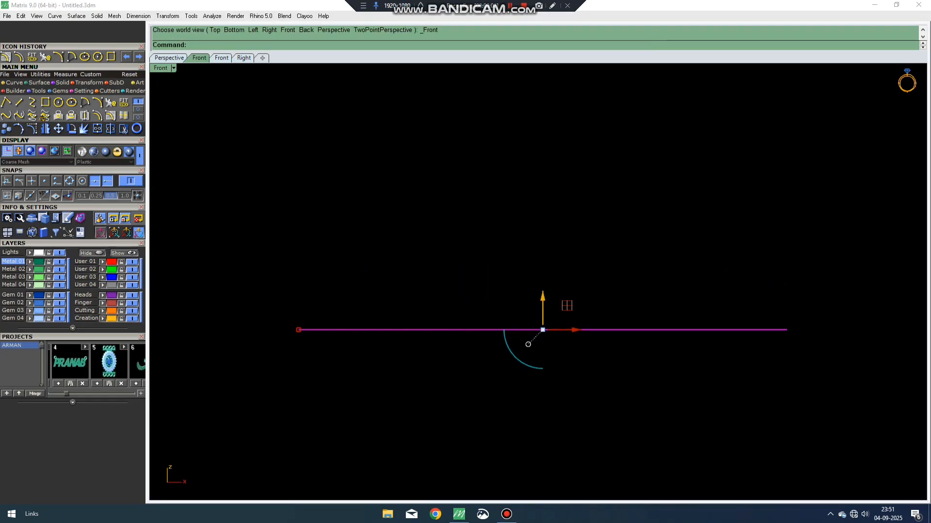
pyautogui.click(89, 83)
pyautogui.click(123, 116)
pyautogui.press('Return')
pyautogui.press('Return')
pyautogui.press('Return')
pyautogui.press('Return')
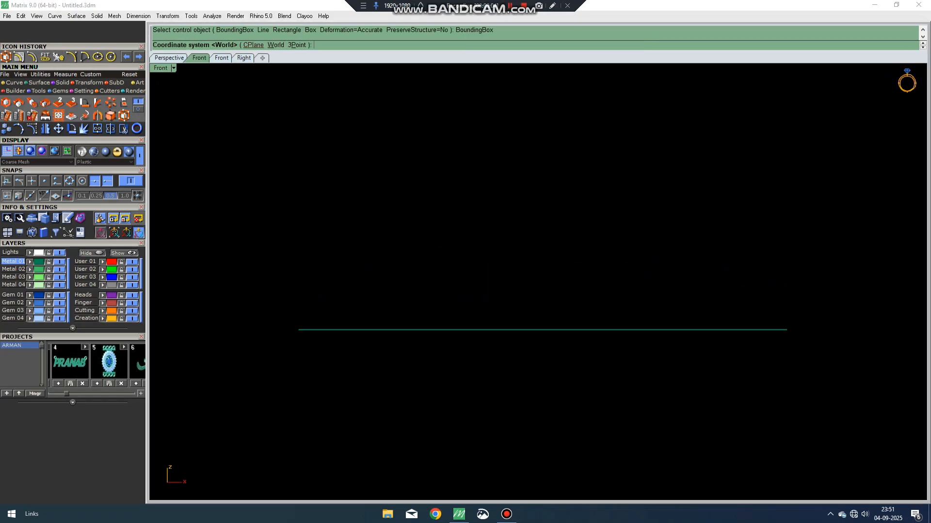
# Bend the disc into an upward arch by raising the two middle columns of cage points.
pyautogui.moveTo(376, 228); pyautogui.dragTo(649, 448)
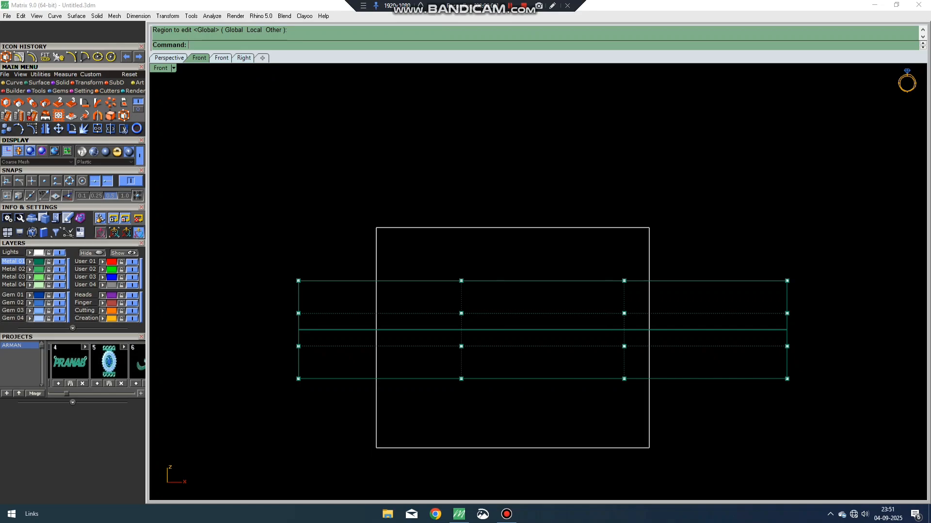
pyautogui.moveTo(542, 297); pyautogui.dragTo(543, 279)
pyautogui.click(538, 290)
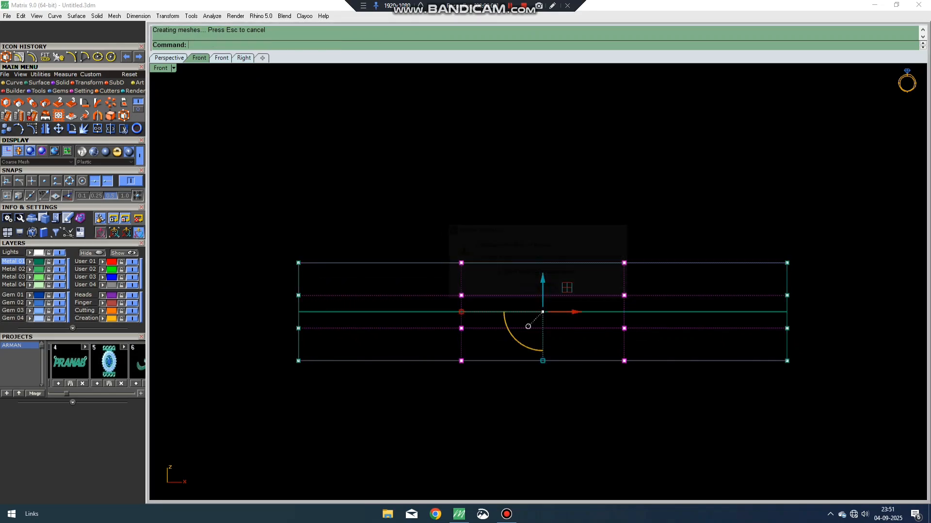
pyautogui.moveTo(422, 207); pyautogui.dragTo(705, 439)
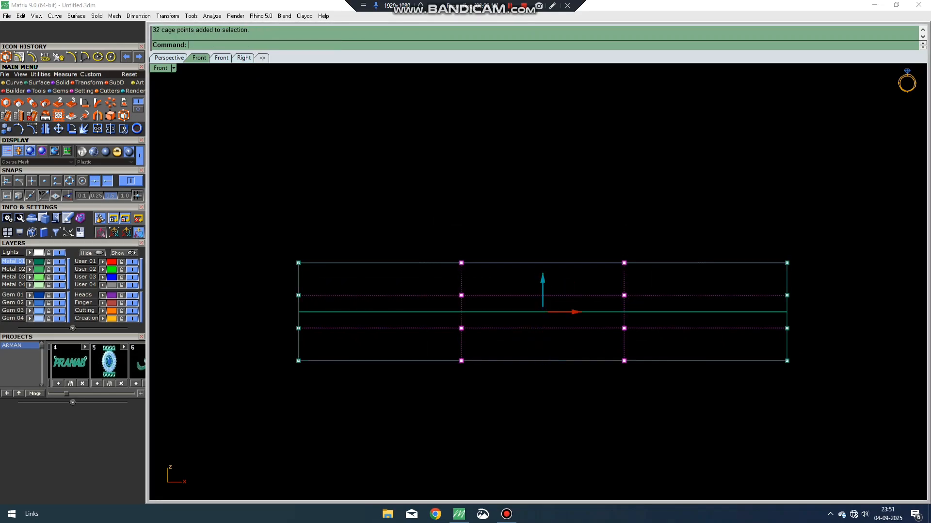
pyautogui.moveTo(542, 286); pyautogui.dragTo(542, 247)
# Delete the edit cage around the arched surface.
pyautogui.moveTo(569, 170); pyautogui.dragTo(511, 242)
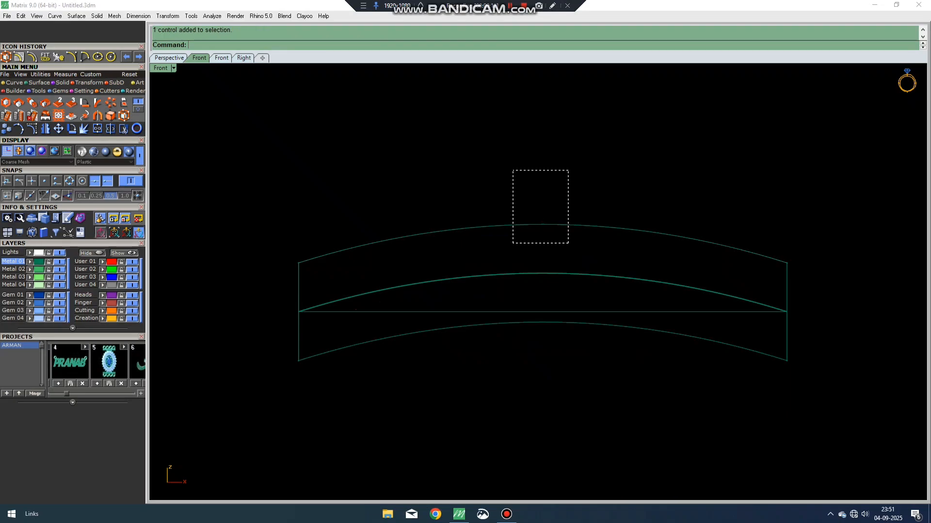
pyautogui.press('Delete')
pyautogui.moveTo(511, 242); pyautogui.dragTo(534, 288, button='right')
# Offset the arched surface's edge inward along the surface in the top view, accepting the default distance.
pyautogui.hotkey('ctrl', 'F1')
pyautogui.moveTo(776, 358)
pyautogui.keyDown('ctrl'); pyautogui.keyDown('shift'); pyautogui.mouseDown(button='right')
pyautogui.moveTo(679, 272)
pyautogui.moveTo(669, 278)
pyautogui.moveTo(717, 271)
pyautogui.moveTo(740, 383)
pyautogui.mouseUp(button='right'); pyautogui.keyUp('shift'); pyautogui.keyUp('ctrl')
pyautogui.scroll(-7, 678, 271)
pyautogui.scroll(4, 678, 272)
pyautogui.hotkey('ctrl', 'F1')
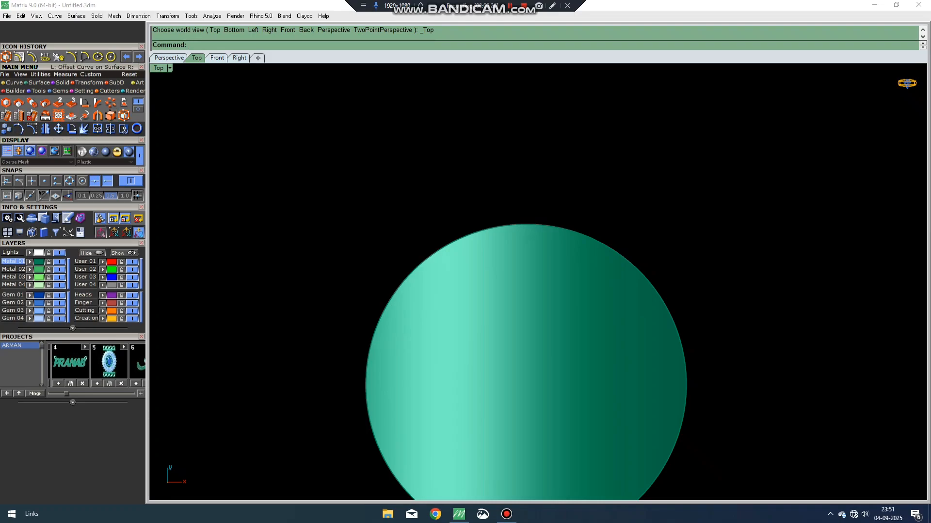
pyautogui.click(19, 56)
pyautogui.click(429, 258)
pyautogui.moveTo(526, 340); pyautogui.dragTo(513, 216, button='right')
pyautogui.press('Return')
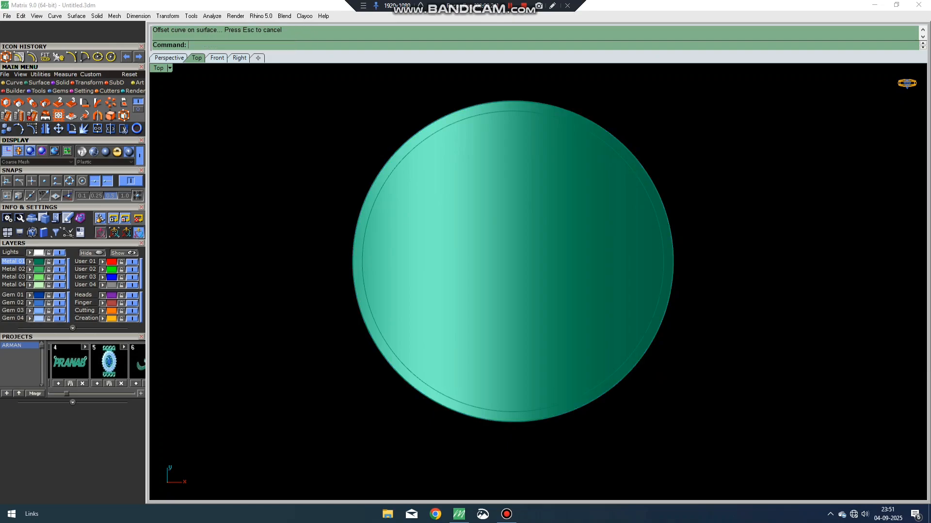
# Offset the inner curve lying on the arched surface inward with the normal Offset command, using distance 0.2 and sharp corners.
pyautogui.keyDown('ctrl'); pyautogui.keyDown('shift'); pyautogui.moveTo(538, 300); pyautogui.dragTo(289, 135, button='right'); pyautogui.keyUp('shift'); pyautogui.keyUp('ctrl')
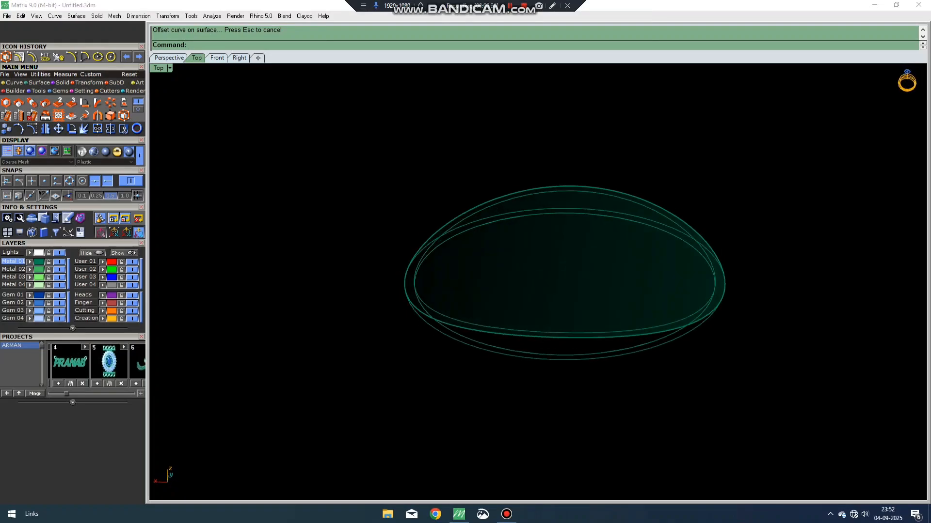
pyautogui.keyDown('ctrl'); pyautogui.keyDown('shift'); pyautogui.moveTo(576, 218); pyautogui.dragTo(559, 339, button='right'); pyautogui.keyUp('shift'); pyautogui.keyUp('ctrl')
pyautogui.scroll(10, 389, 297)
pyautogui.click(389, 291)
pyautogui.scroll(-6, 389, 351)
pyautogui.press('Return')
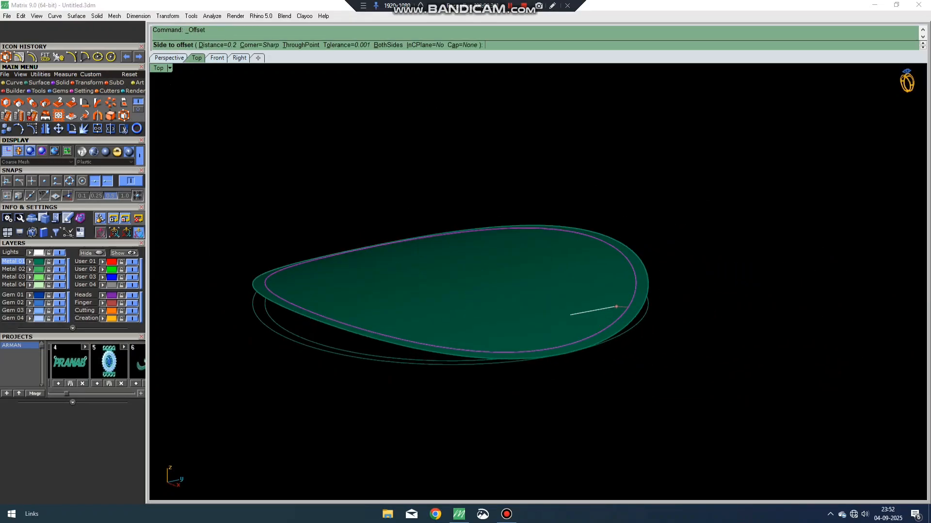
pyautogui.click(572, 315)
pyautogui.keyDown('ctrl'); pyautogui.keyDown('shift'); pyautogui.moveTo(451, 311); pyautogui.dragTo(565, 320, button='right'); pyautogui.keyUp('shift'); pyautogui.keyUp('ctrl')
pyautogui.click(728, 282)
pyautogui.click(762, 310)
pyautogui.keyDown('ctrl'); pyautogui.keyDown('shift'); pyautogui.moveTo(756, 310); pyautogui.dragTo(581, 299, button='right'); pyautogui.keyUp('shift'); pyautogui.keyUp('ctrl')
pyautogui.press('Escape')
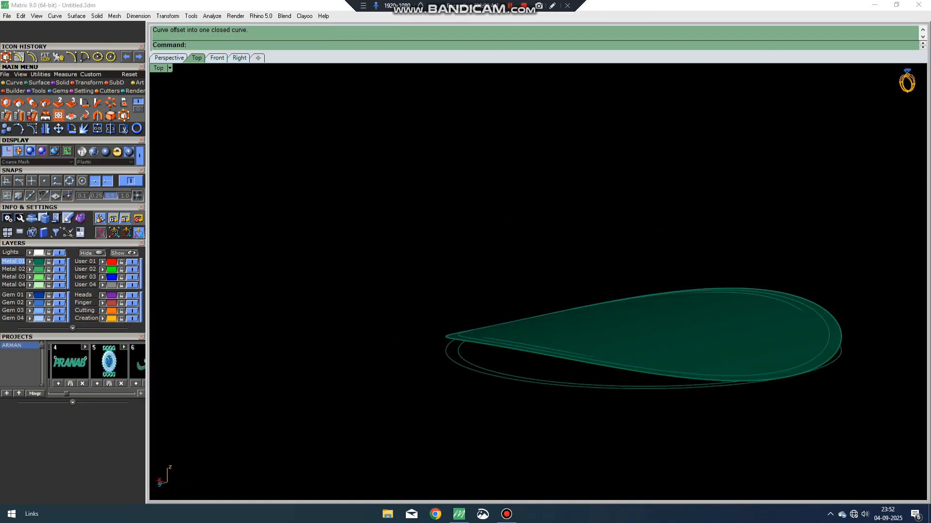
# Delete the arched surface together with all its curves, and bring up the curve tools.
pyautogui.moveTo(869, 438); pyautogui.dragTo(328, 203)
pyautogui.scroll(-4, 492, 306)
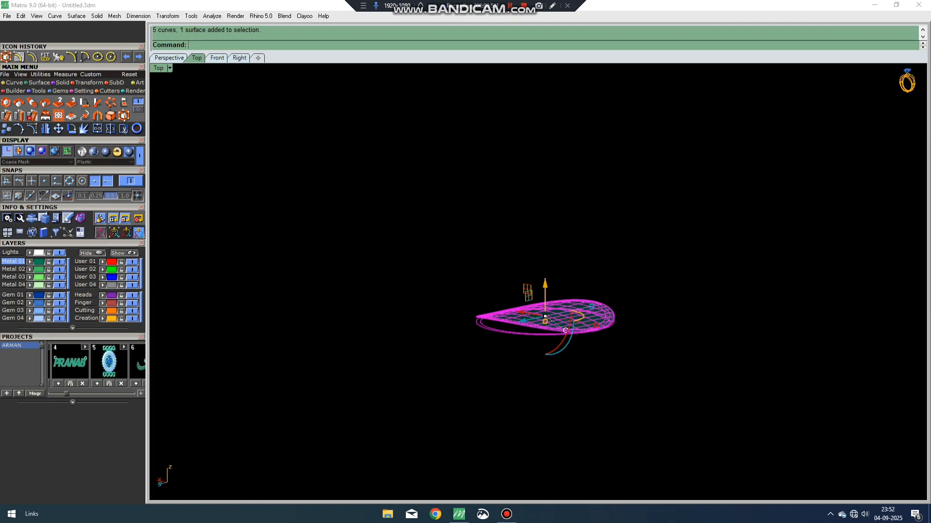
pyautogui.press('Delete')
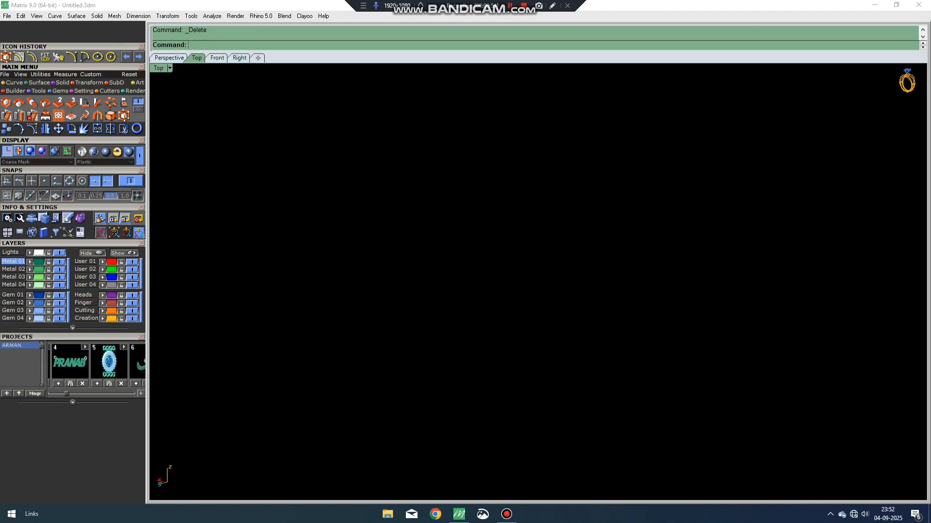
pyautogui.click(14, 82)
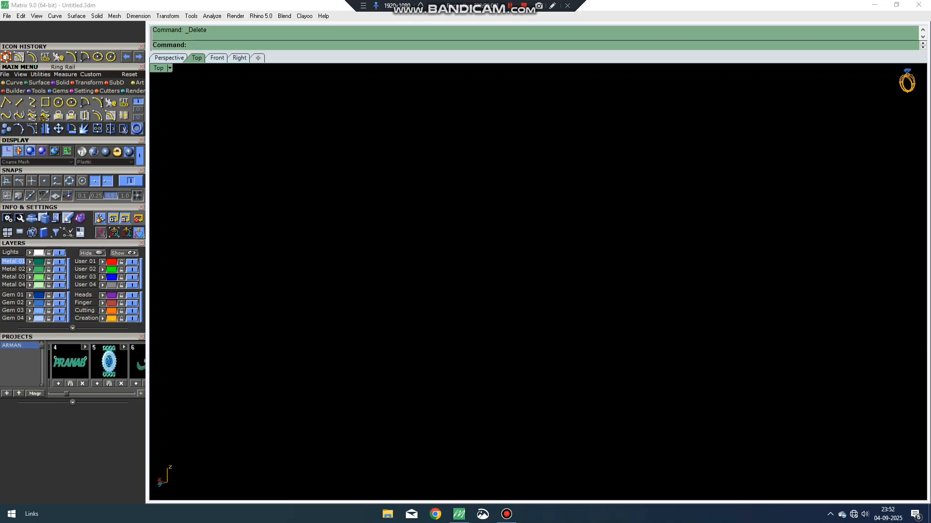
# Import saved project 12, the ring with gems, into the empty scene and delete it again.
pyautogui.moveTo(67, 394); pyautogui.dragTo(107, 394)
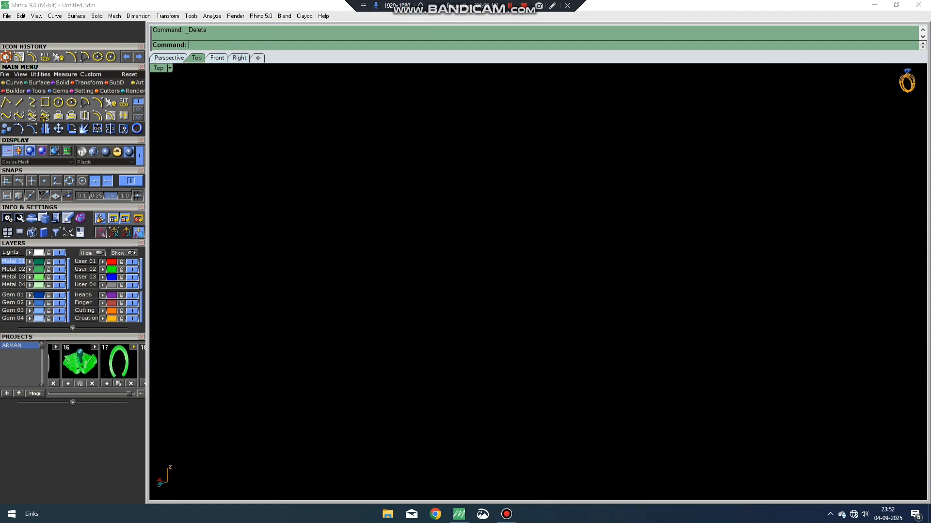
pyautogui.moveTo(129, 394); pyautogui.dragTo(105, 394)
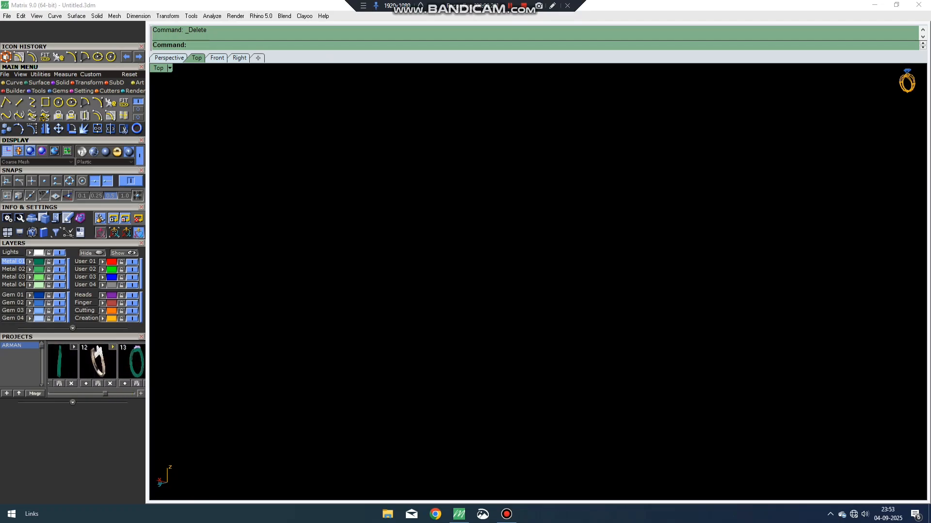
pyautogui.click(112, 347)
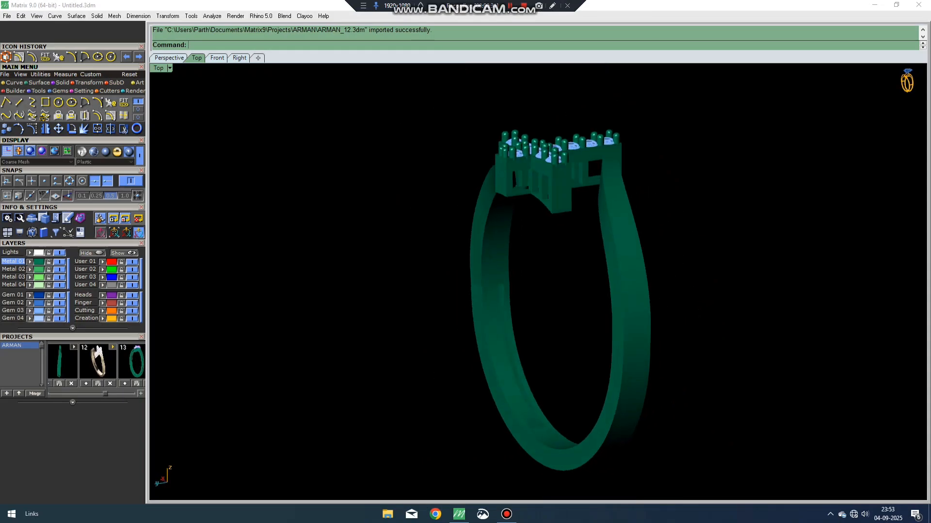
pyautogui.click(504, 233)
pyautogui.press('Delete')
pyautogui.click(555, 151)
pyautogui.press('Delete')
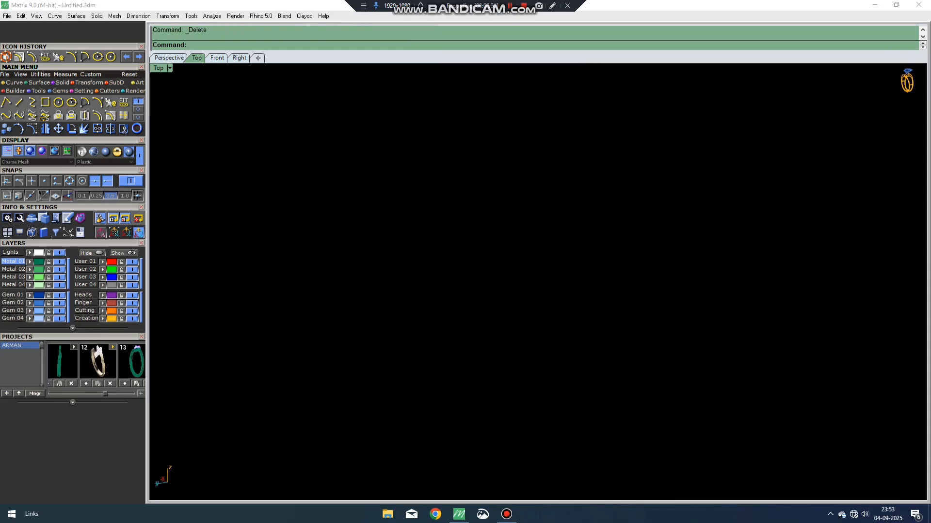
# Import saved project 10, the plain ring band, and delete its mesh.
pyautogui.moveTo(105, 394); pyautogui.dragTo(98, 394)
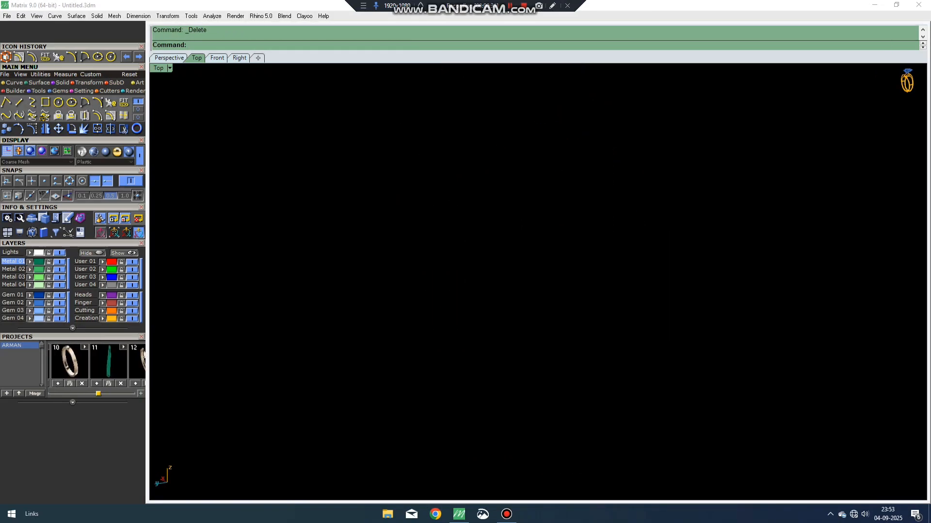
pyautogui.click(84, 347)
pyautogui.click(630, 280)
pyautogui.scroll(4, 625, 279)
pyautogui.click(609, 286)
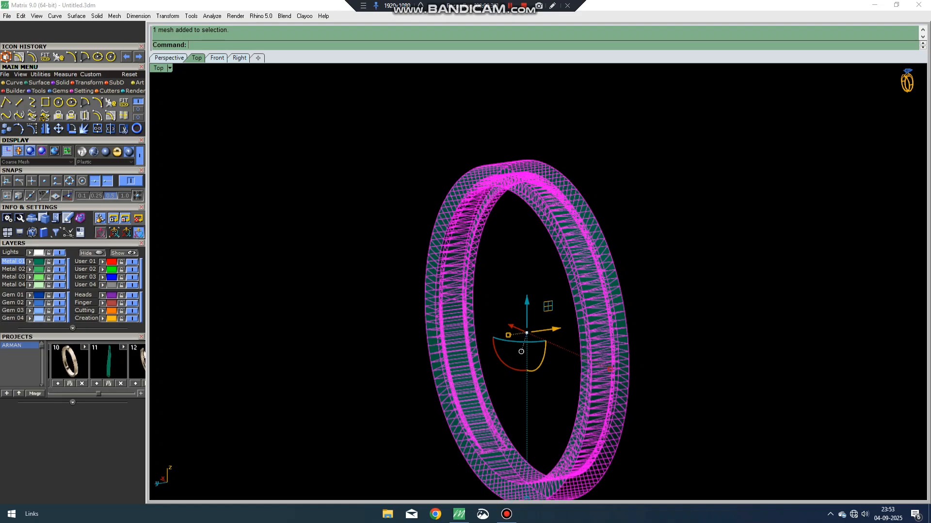
pyautogui.press('Delete')
# Import saved project 6, the letter A pendant, and show it in the top view.
pyautogui.moveTo(99, 394); pyautogui.dragTo(69, 394)
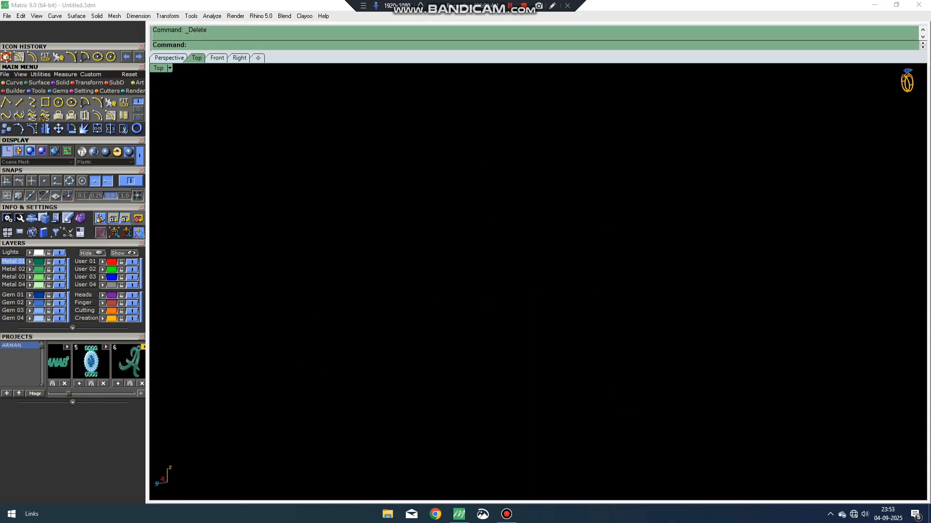
pyautogui.click(144, 347)
pyautogui.click(630, 203)
pyautogui.moveTo(630, 204); pyautogui.dragTo(430, 177, button='right')
pyautogui.press('F1')
pyautogui.click(580, 286)
pyautogui.press('Escape')
pyautogui.press('F1')
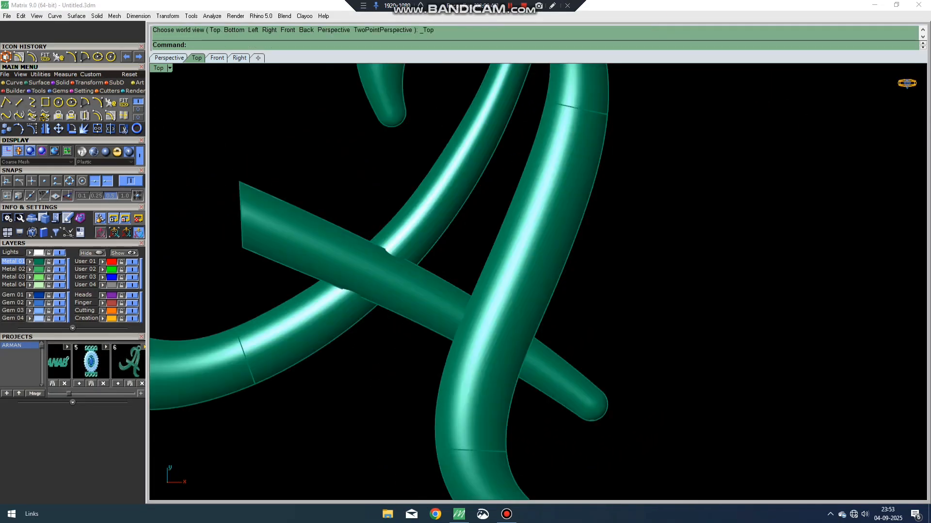
pyautogui.scroll(3, 520, 205)
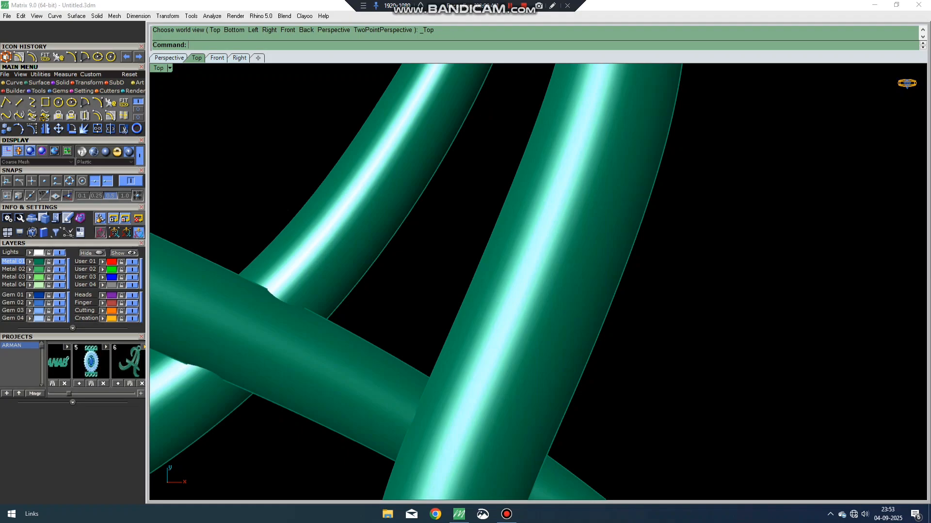
pyautogui.hotkey('ctrl', 'a')
pyautogui.press('Escape')
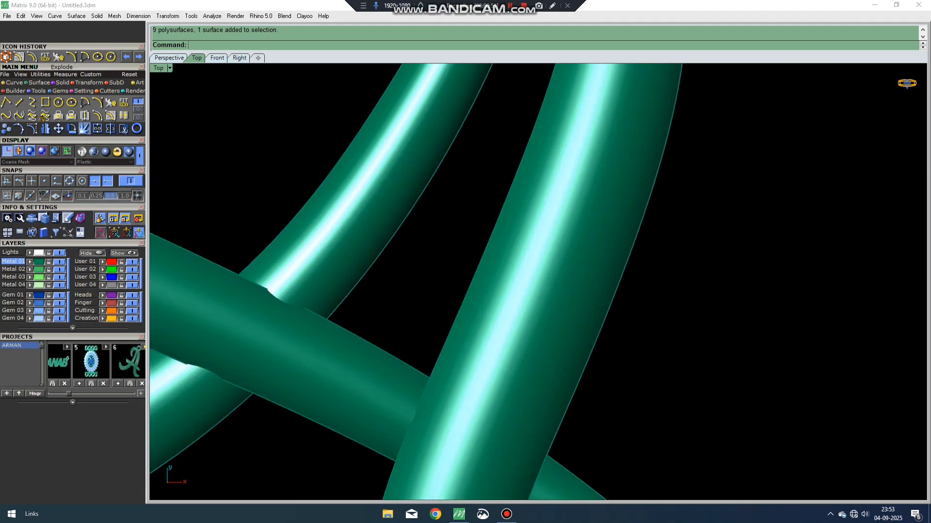
# Extract six lengthwise isocurves in the U direction from the surface of the letter's right leg.
pyautogui.click(124, 115)
pyautogui.scroll(-1, 585, 144)
pyautogui.scroll(-1, 596, 153)
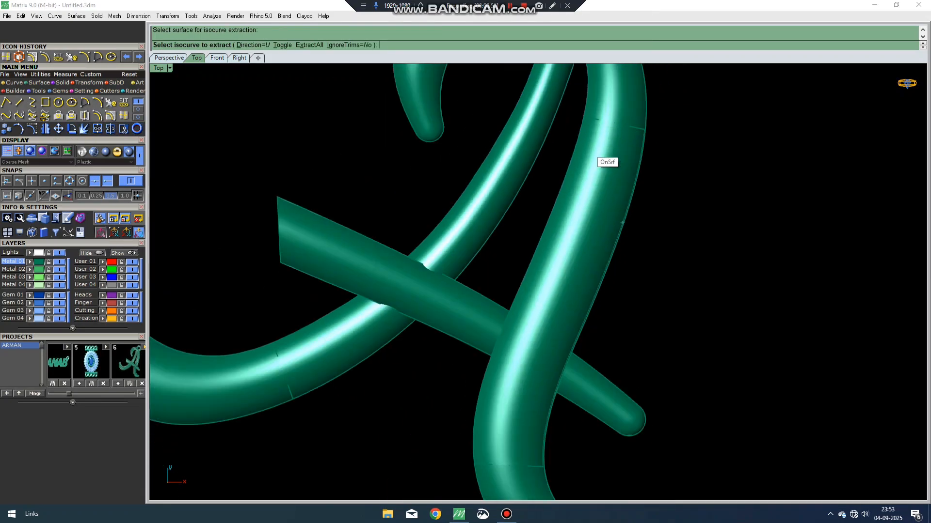
pyautogui.scroll(3, 604, 158)
pyautogui.click(577, 193)
pyautogui.click(605, 197)
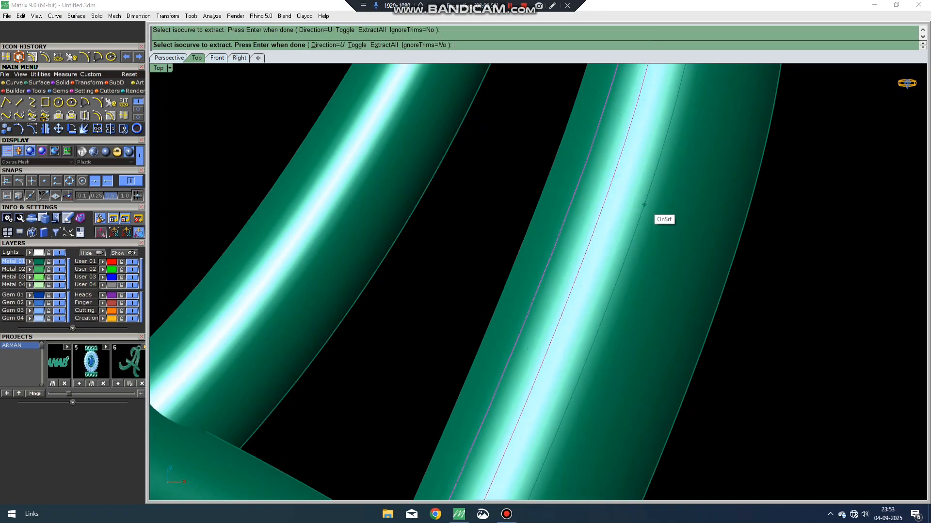
pyautogui.click(644, 204)
pyautogui.click(674, 218)
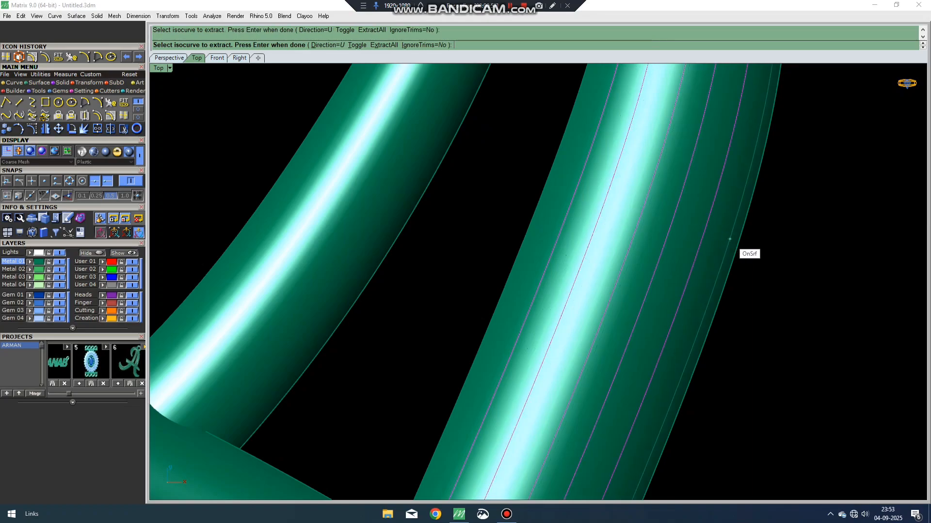
pyautogui.press('Return')
pyautogui.scroll(-3, 630, 339)
pyautogui.moveTo(603, 383); pyautogui.dragTo(603, 377, button='right')
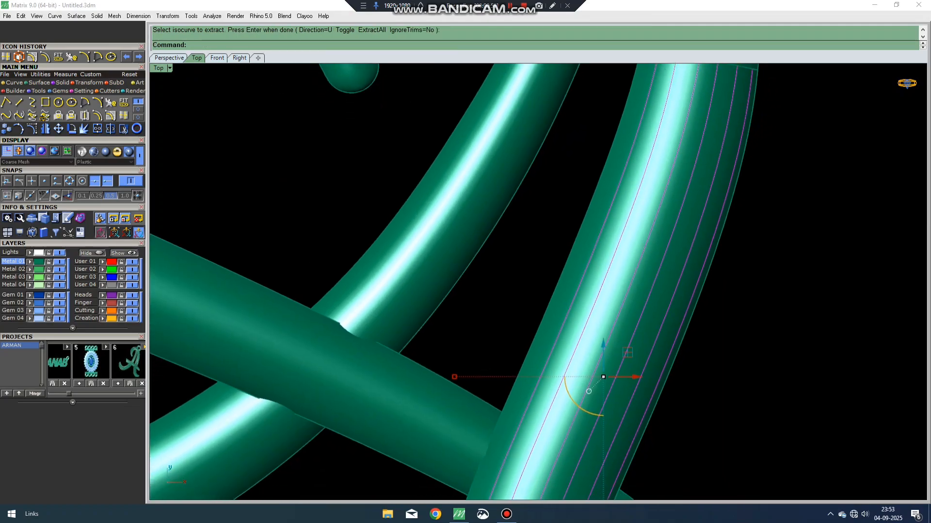
# Try piping the extracted isocurves at the default radius and at radius 0.4, and undo the attempts.
pyautogui.write('Pipe')
pyautogui.press('Return')
pyautogui.press('Return')
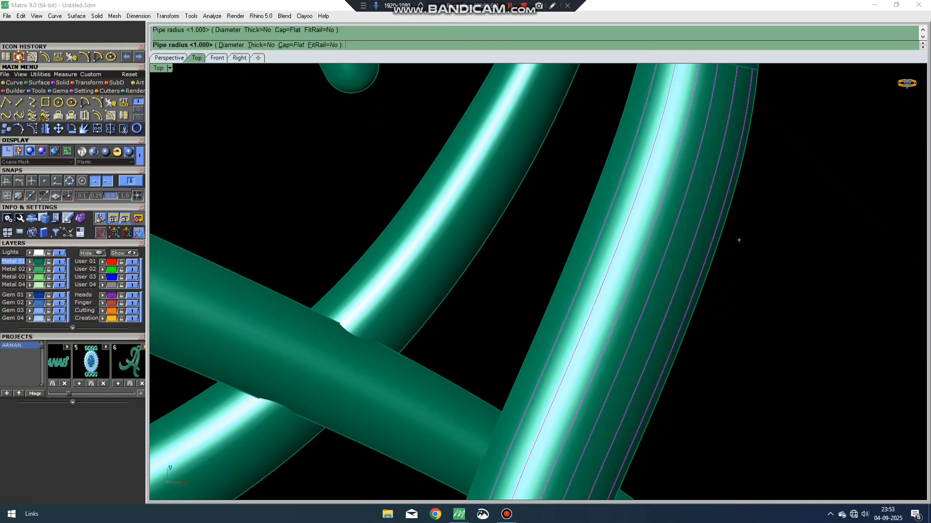
pyautogui.hotkey('ctrl', 'z')
pyautogui.press('Return')
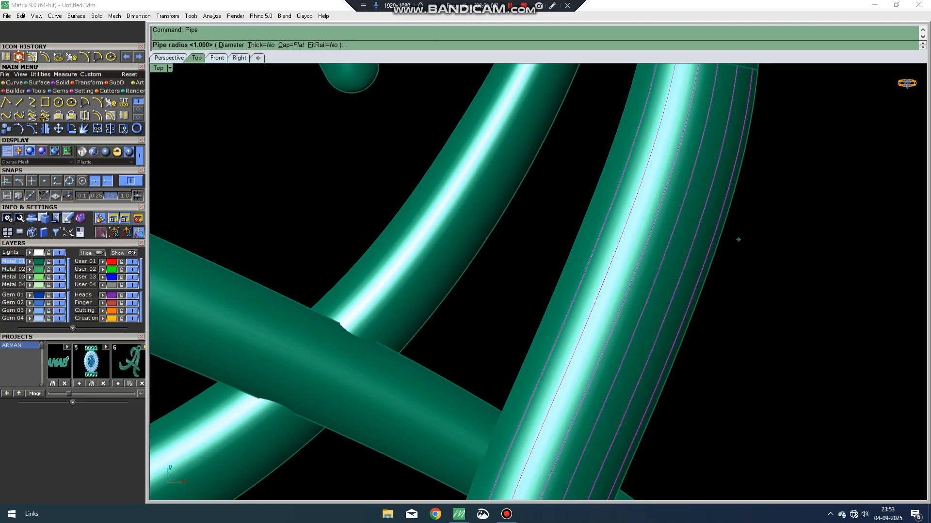
pyautogui.write('.4')
pyautogui.press('Return')
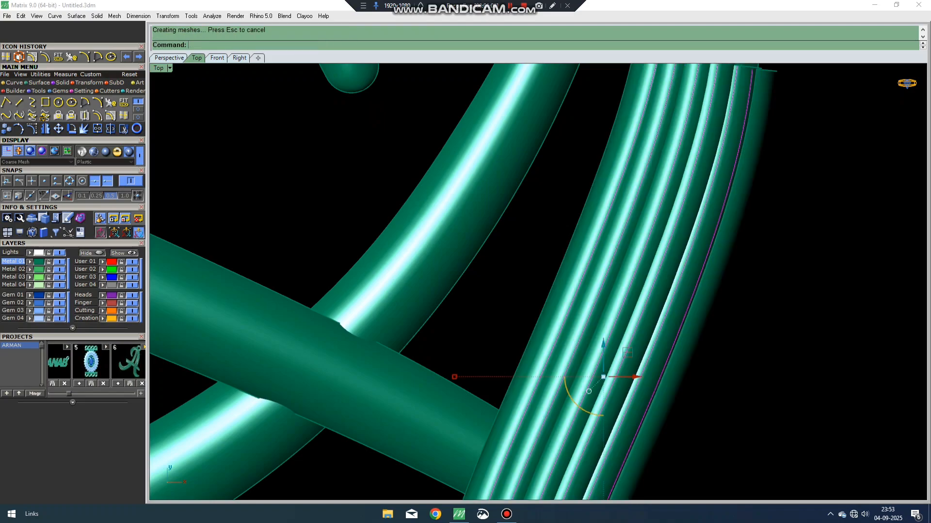
pyautogui.hotkey('ctrl', 'z')
# Pipe the six extracted isocurves with radius 0.05 and flat caps.
pyautogui.press('Return')
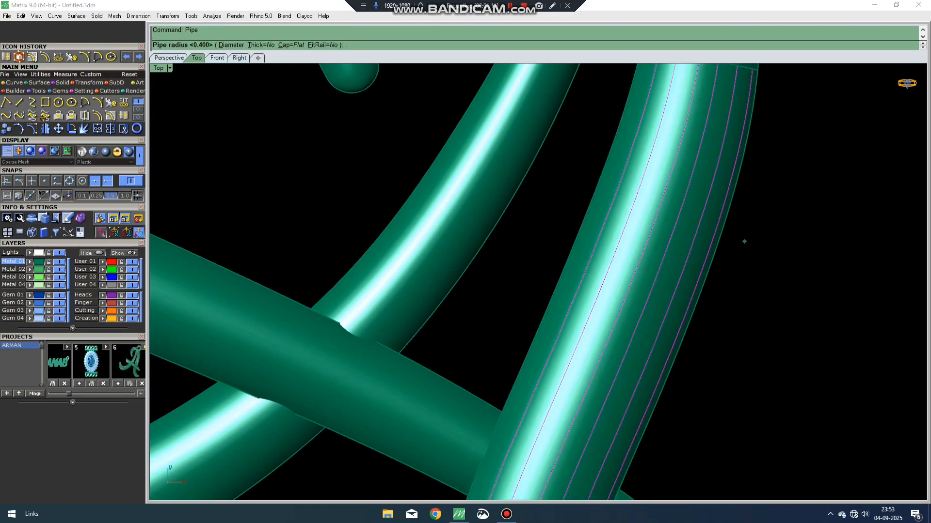
pyautogui.write('.05')
pyautogui.press('Return')
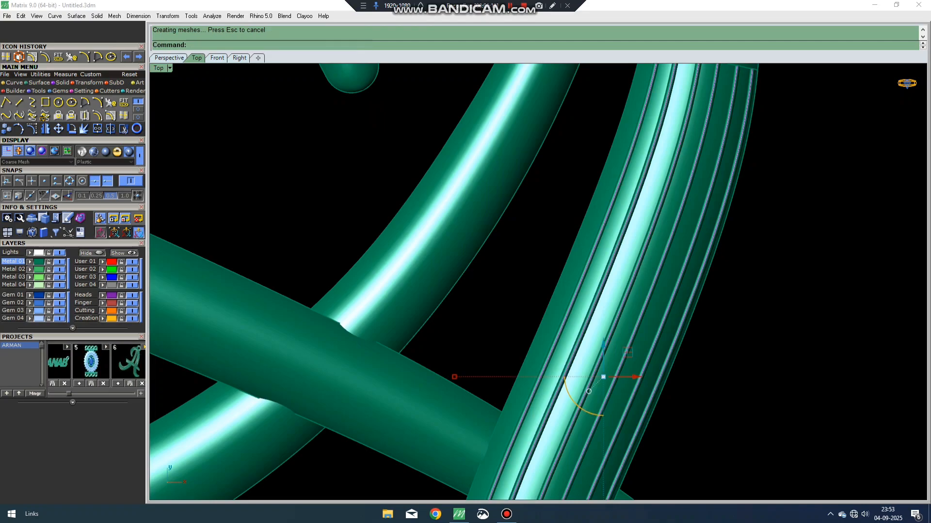
pyautogui.keyDown('ctrl'); pyautogui.keyDown('shift'); pyautogui.moveTo(744, 242); pyautogui.dragTo(688, 179, button='right'); pyautogui.keyUp('shift'); pyautogui.keyUp('ctrl')
pyautogui.keyDown('ctrl'); pyautogui.keyDown('shift'); pyautogui.moveTo(756, 378); pyautogui.dragTo(638, 363, button='right'); pyautogui.keyUp('shift'); pyautogui.keyUp('ctrl')
pyautogui.scroll(4, 642, 297)
pyautogui.scroll(-7, 630, 301)
pyautogui.scroll(5, 638, 364)
# Cut grooves into the pendant by subtracting the thin pipes from all its solids with Boolean Difference, deleting the input objects.
pyautogui.hotkey('ctrl', 'a')
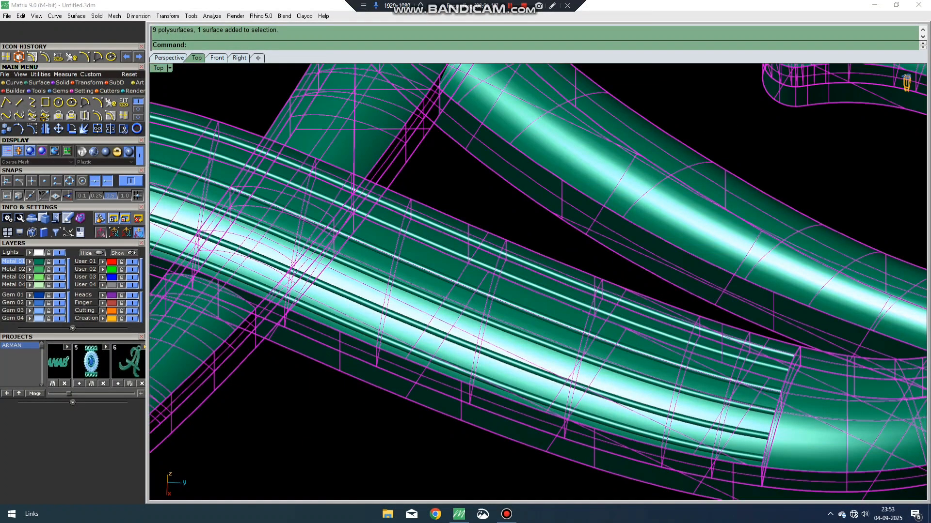
pyautogui.write('_BooleanDifference')
pyautogui.press('Return')
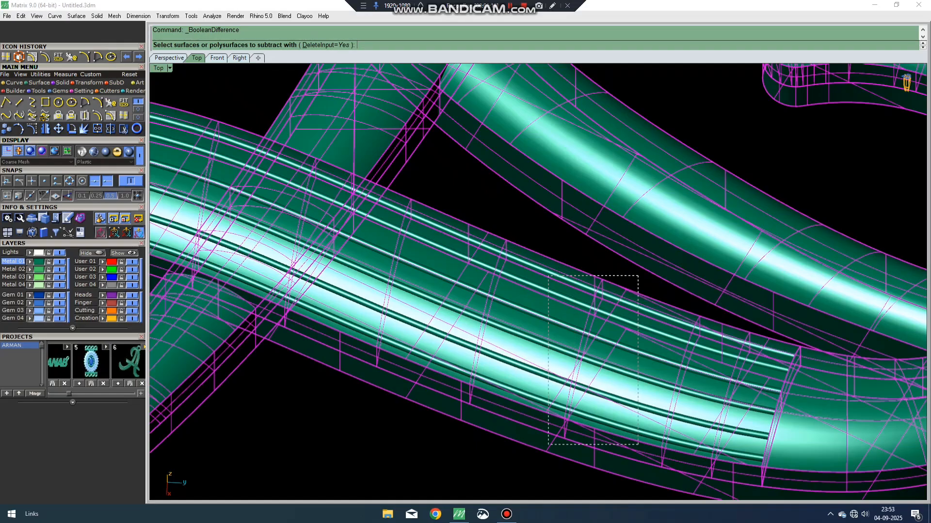
pyautogui.moveTo(548, 445); pyautogui.dragTo(549, 444)
pyautogui.press('Return')
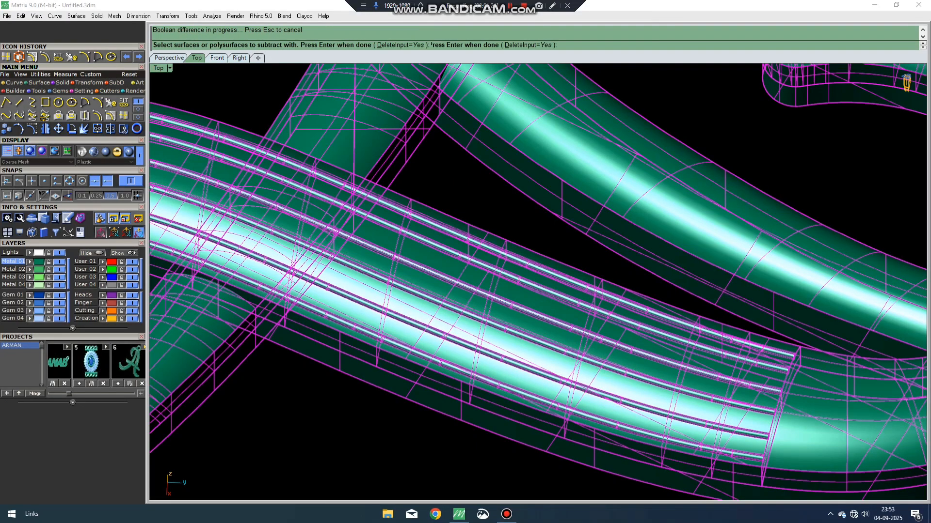
pyautogui.click(538, 290)
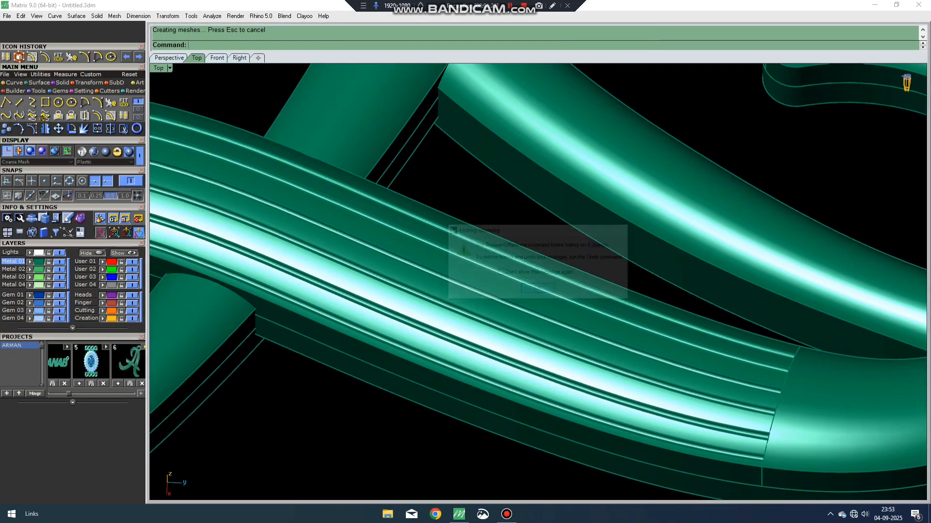
pyautogui.moveTo(538, 290)
pyautogui.mouseDown(button='right')
pyautogui.moveTo(465, 277)
pyautogui.moveTo(339, 228)
pyautogui.moveTo(490, 285)
pyautogui.moveTo(543, 322)
pyautogui.moveTo(611, 329)
pyautogui.moveTo(795, 291)
pyautogui.moveTo(824, 252)
pyautogui.mouseUp(button='right')
pyautogui.scroll(6, 531, 287)
pyautogui.moveTo(538, 272); pyautogui.dragTo(490, 358, button='right')
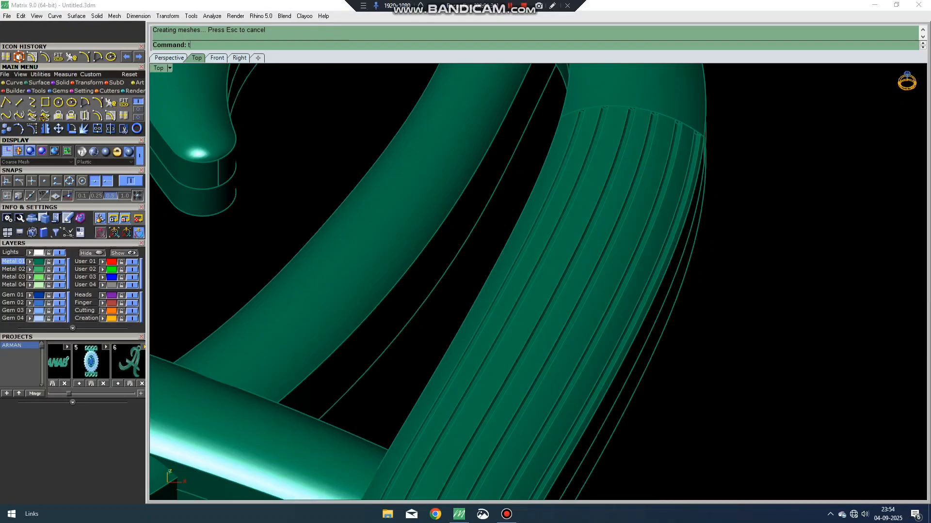
# Select the entire pendant in the top view and run the Volume calculation, declining to continue with non-manifold objects.
pyautogui.hotkey('ctrl', 'F1')
pyautogui.scroll(-6, 584, 274)
pyautogui.moveTo(584, 274); pyautogui.dragTo(582, 267, button='right')
pyautogui.scroll(-6, 583, 267)
pyautogui.moveTo(660, 422); pyautogui.dragTo(500, 291)
pyautogui.moveTo(499, 291); pyautogui.dragTo(533, 369, button='right')
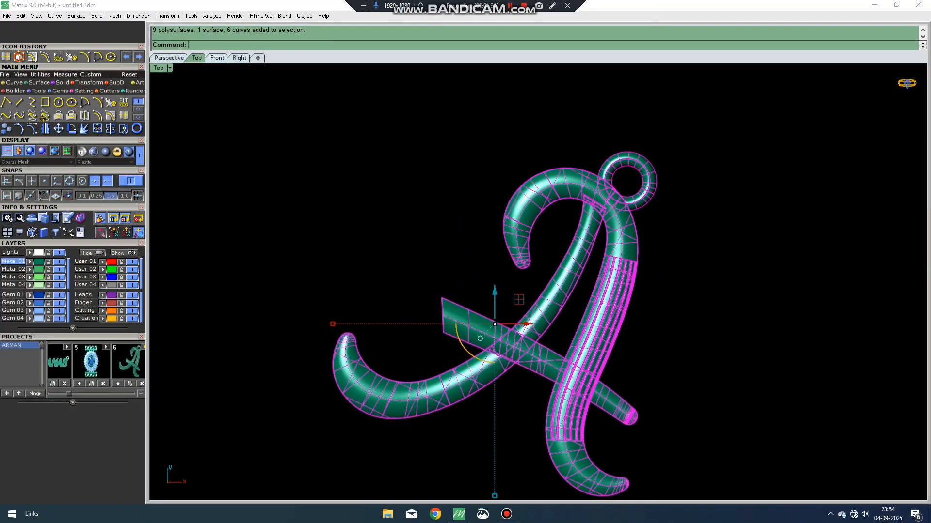
pyautogui.write('Volume')
pyautogui.press('Return')
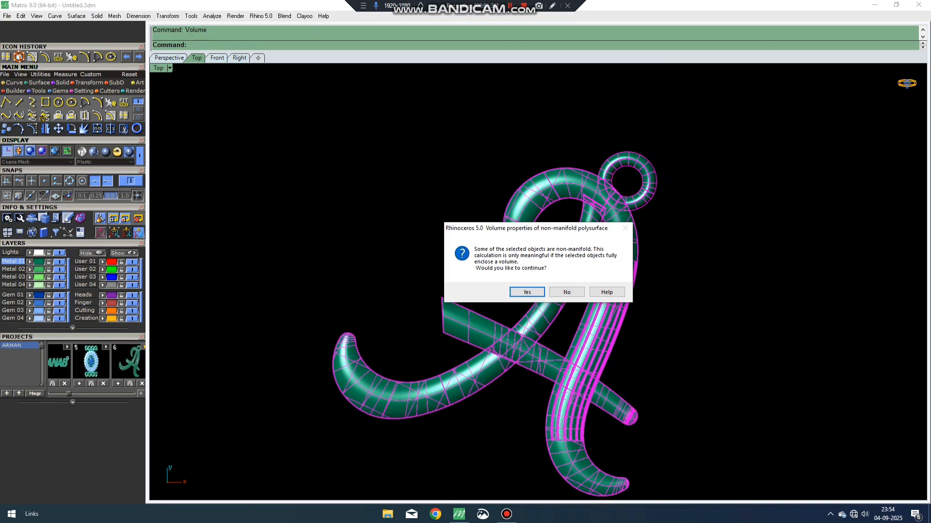
pyautogui.click(567, 292)
# Delete the whole pendant with its curves, and look through the second page of curve tools.
pyautogui.press('Delete')
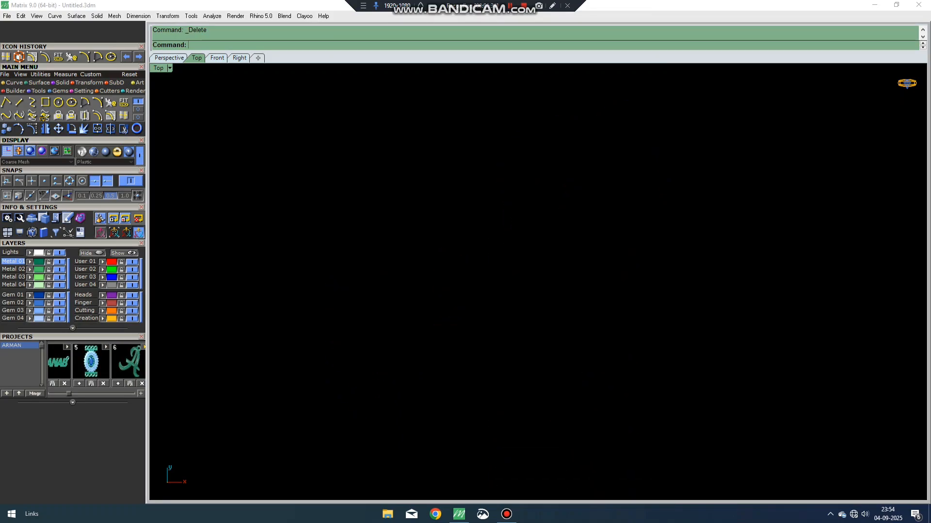
pyautogui.click(138, 109)
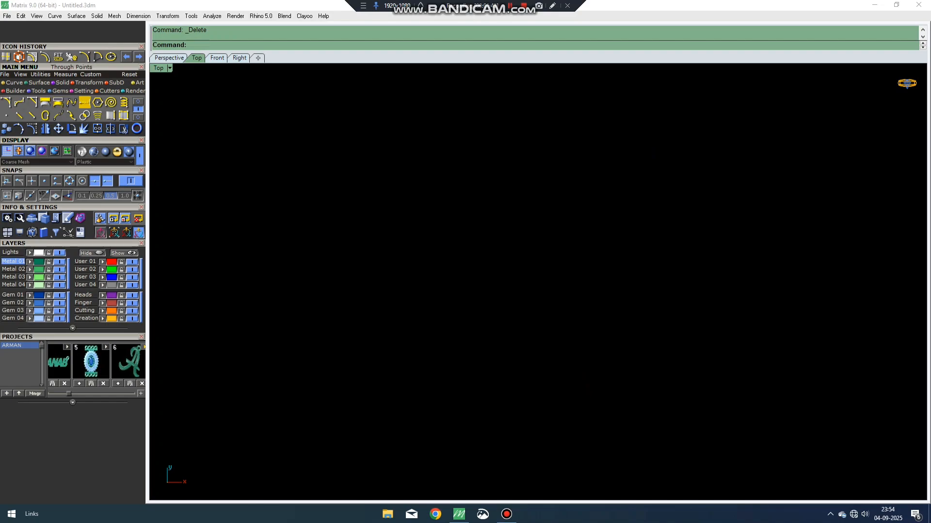
pyautogui.click(138, 101)
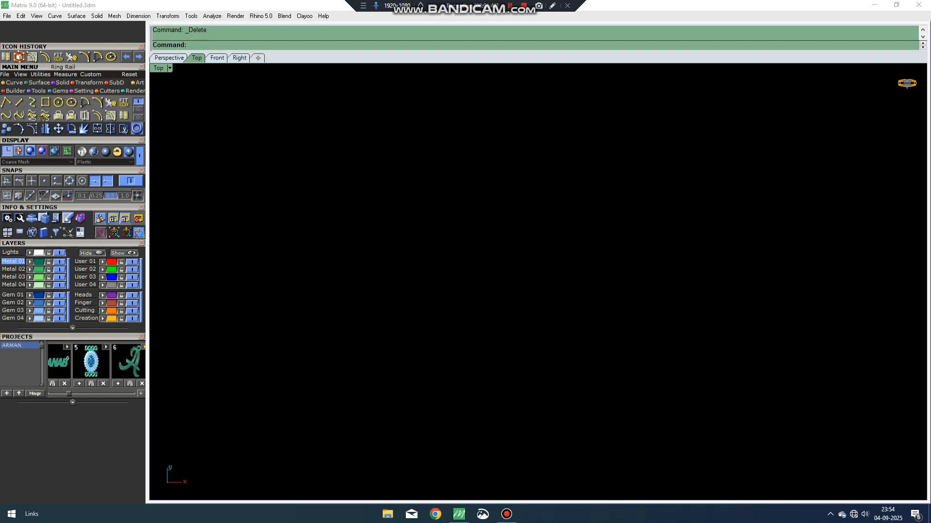
# Draw a vertical line in the top view and select it.
pyautogui.click(138, 110)
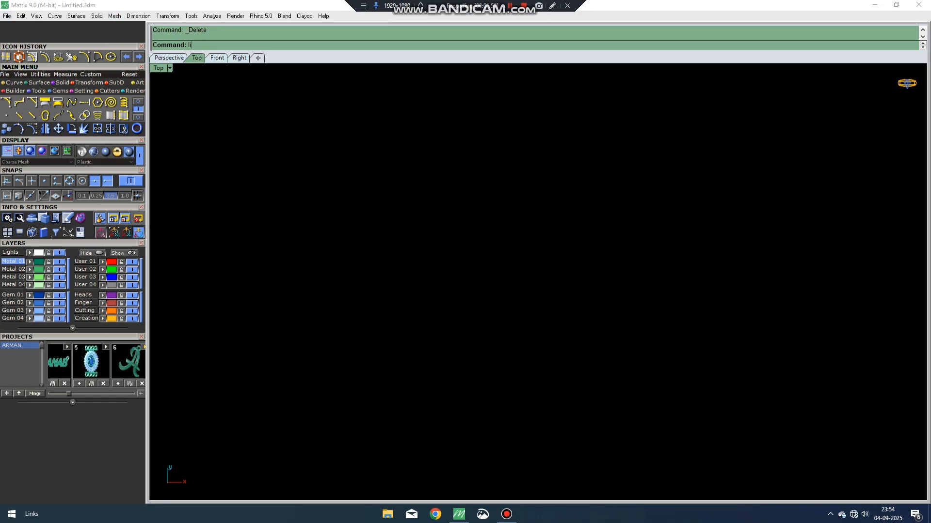
pyautogui.press('Return')
pyautogui.click(445, 256)
pyautogui.keyDown('shift'); pyautogui.click(444, 364); pyautogui.keyUp('shift')
pyautogui.moveTo(420, 253); pyautogui.dragTo(463, 376)
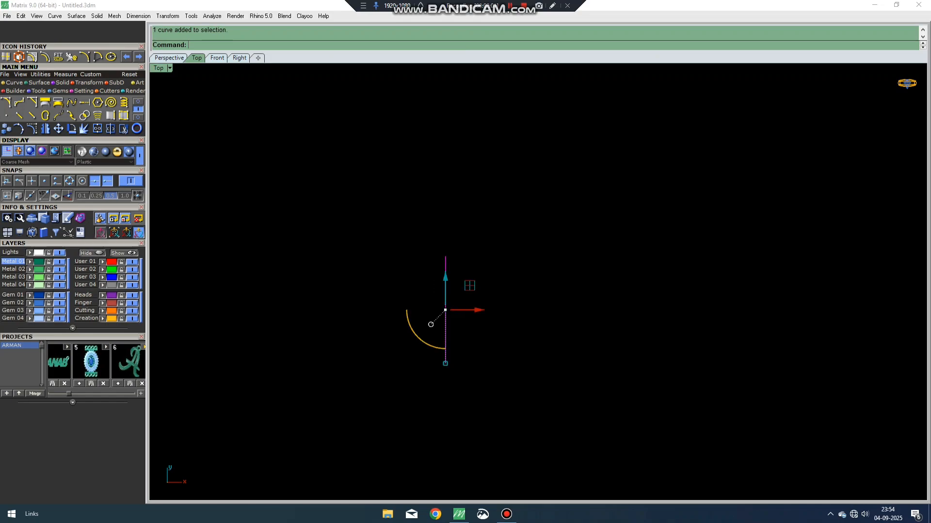
# Offset the vertical line by 1 to both sides.
pyautogui.write('ob')
pyautogui.press('Return')
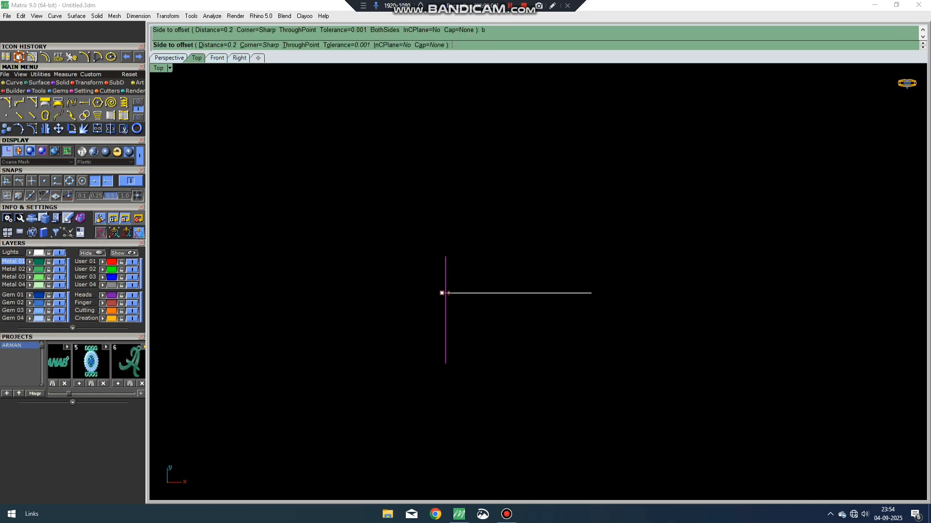
pyautogui.write('1')
pyautogui.press('Return')
pyautogui.click(554, 295)
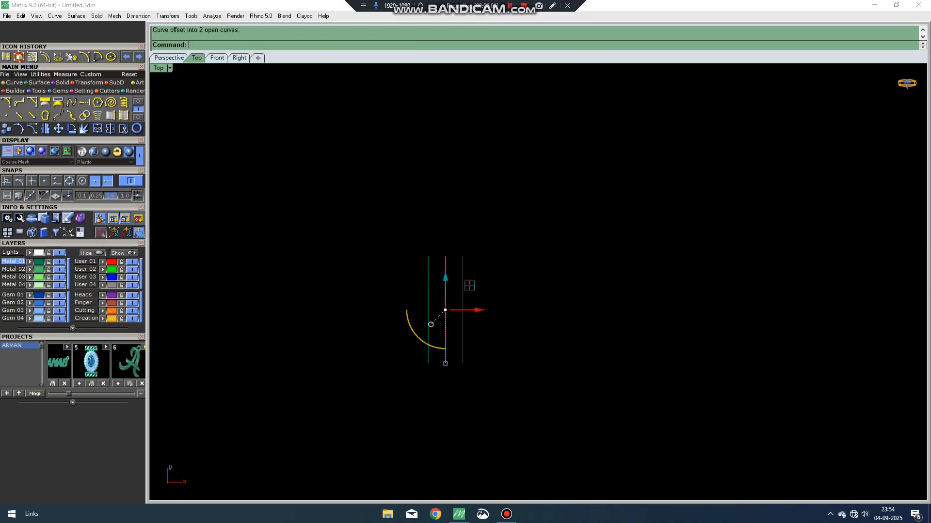
# Delete the centre line, and undo both the deletion and the two-sided offset.
pyautogui.press('Delete')
pyautogui.moveTo(553, 295); pyautogui.dragTo(573, 223, button='right')
pyautogui.scroll(3, 454, 250)
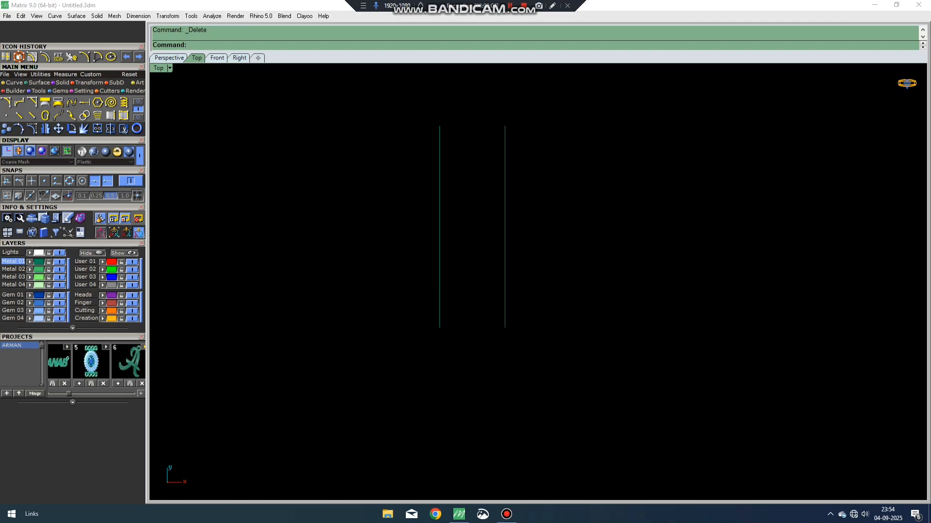
pyautogui.hotkey('ctrl', 'z')
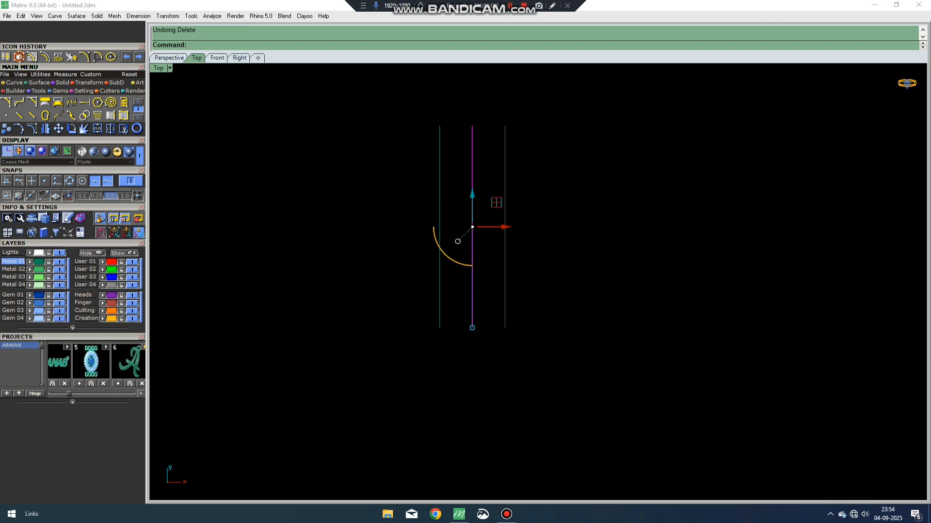
pyautogui.hotkey('ctrl', 'z')
pyautogui.moveTo(455, 250); pyautogui.dragTo(510, 247, button='right')
# Draw a short horizontal line from the vertical line's lower end and a parallel vertical line up from it, forming an open U.
pyautogui.press('Return')
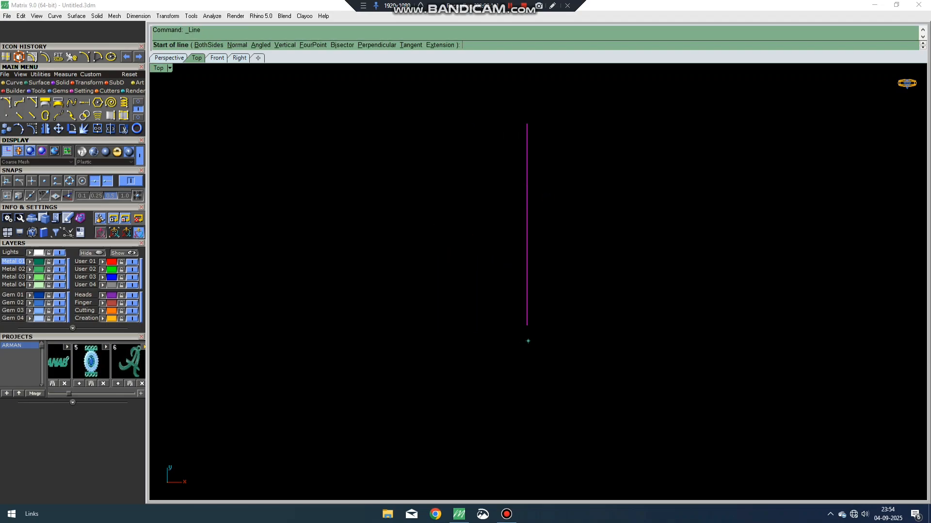
pyautogui.click(527, 325)
pyautogui.press('Return')
pyautogui.click(559, 325)
pyautogui.click(559, 128)
pyautogui.press('Escape')
pyautogui.scroll(8, 583, 361)
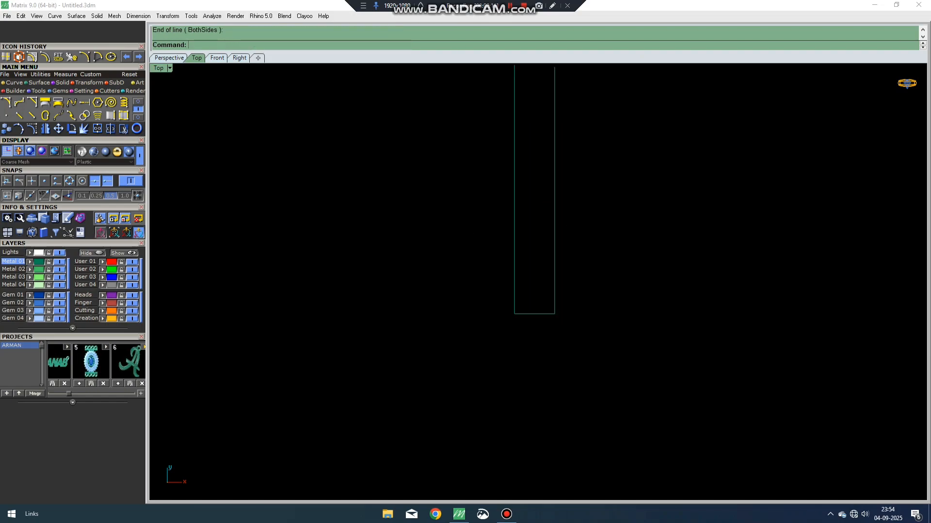
pyautogui.moveTo(584, 361); pyautogui.dragTo(597, 422, button='right')
pyautogui.moveTo(438, 230); pyautogui.dragTo(438, 229)
pyautogui.scroll(6, 614, 352)
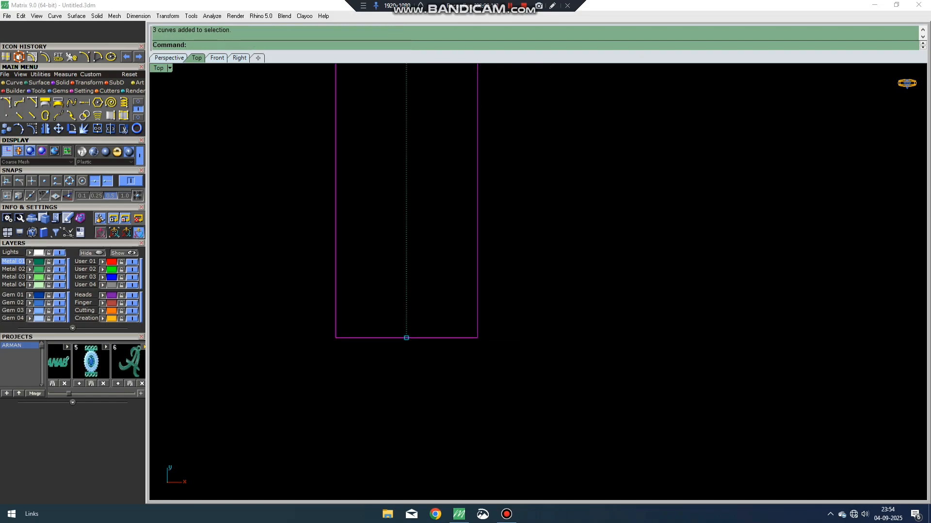
pyautogui.click(552, 6)
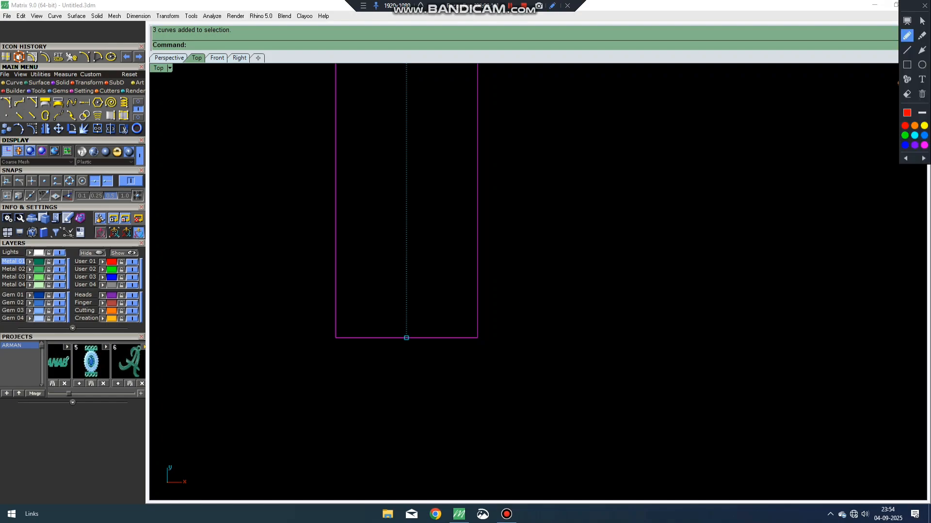
pyautogui.moveTo(517, 304)
pyautogui.mouseDown()
pyautogui.moveTo(449, 258)
pyautogui.moveTo(438, 267)
pyautogui.mouseUp()
pyautogui.moveTo(357, 283)
pyautogui.mouseDown()
pyautogui.moveTo(316, 412)
pyautogui.moveTo(270, 304)
pyautogui.mouseUp()
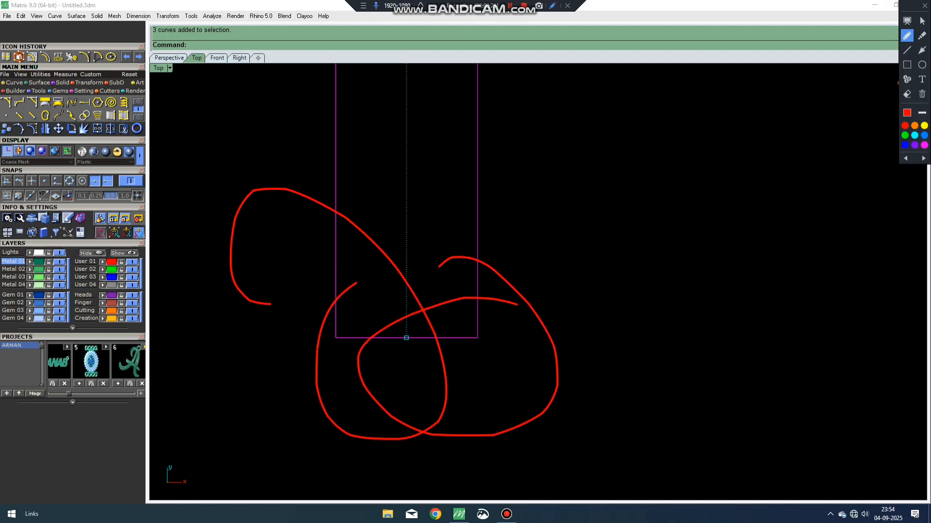
pyautogui.click(924, 6)
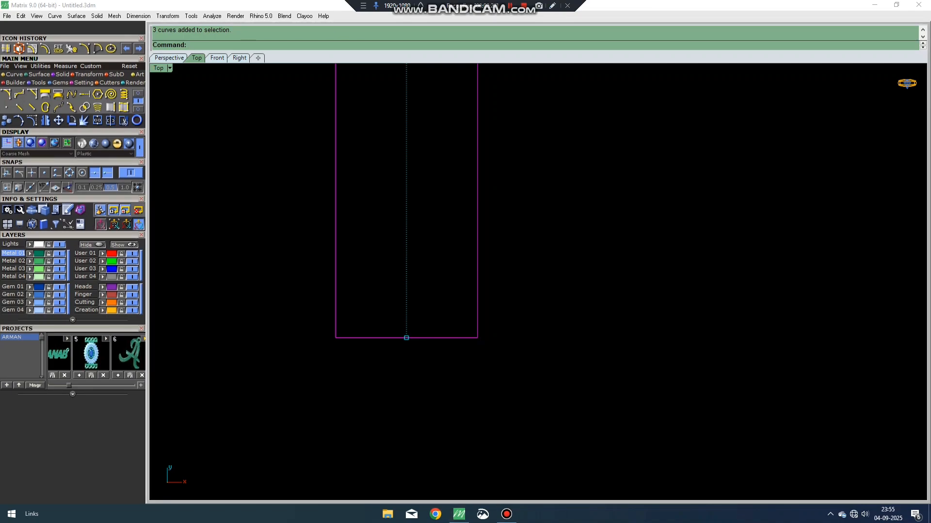
pyautogui.press('Escape')
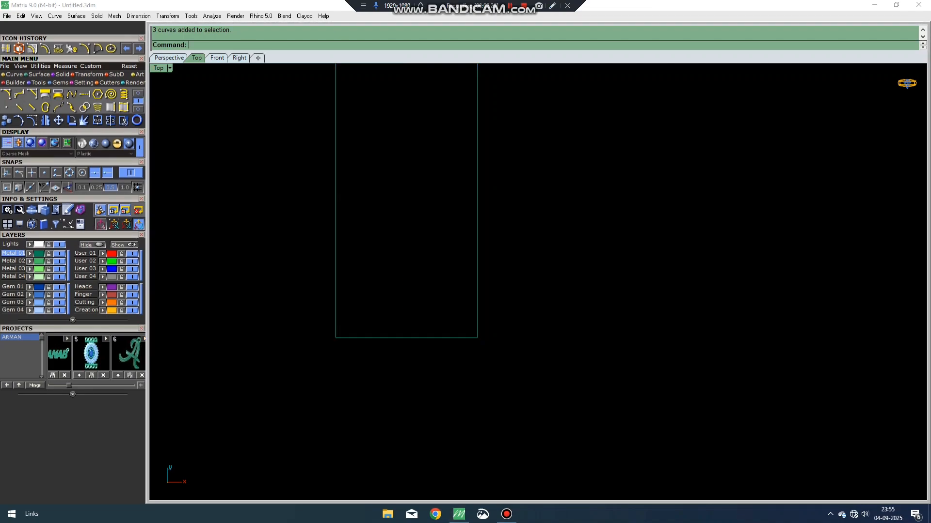
pyautogui.keyDown('ctrl'); pyautogui.keyDown('shift'); pyautogui.moveTo(495, 335); pyautogui.dragTo(368, 194, button='right'); pyautogui.keyUp('shift'); pyautogui.keyUp('ctrl')
pyautogui.press('F1')
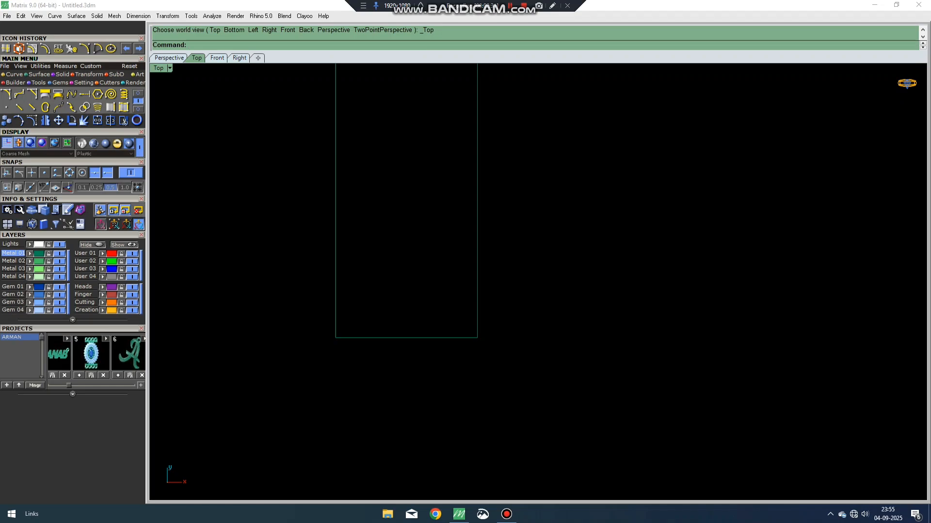
# Fillet the lower-left corner of the U outline with radius 0.125, keeping Trim=Yes and Join=No.
pyautogui.moveTo(436, 242); pyautogui.dragTo(497, 282, button='right')
pyautogui.moveTo(575, 424); pyautogui.dragTo(362, 320)
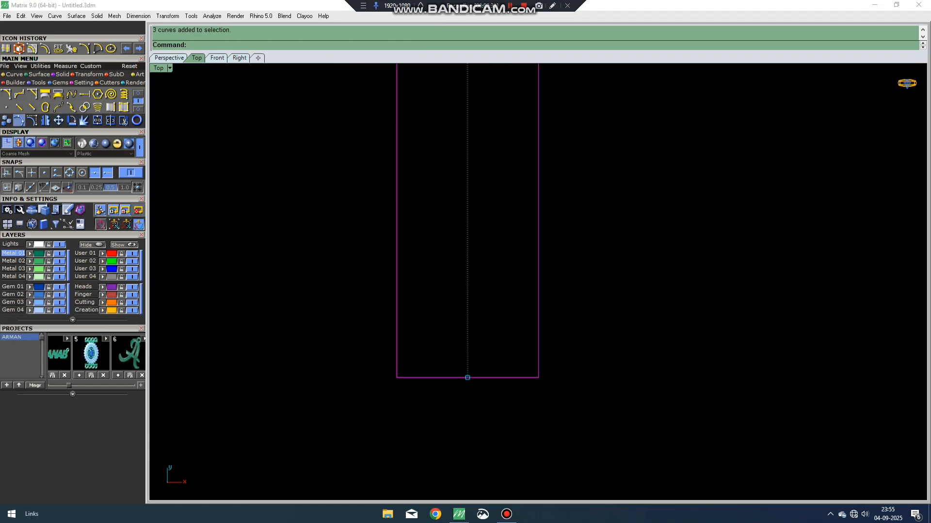
pyautogui.click(6, 94)
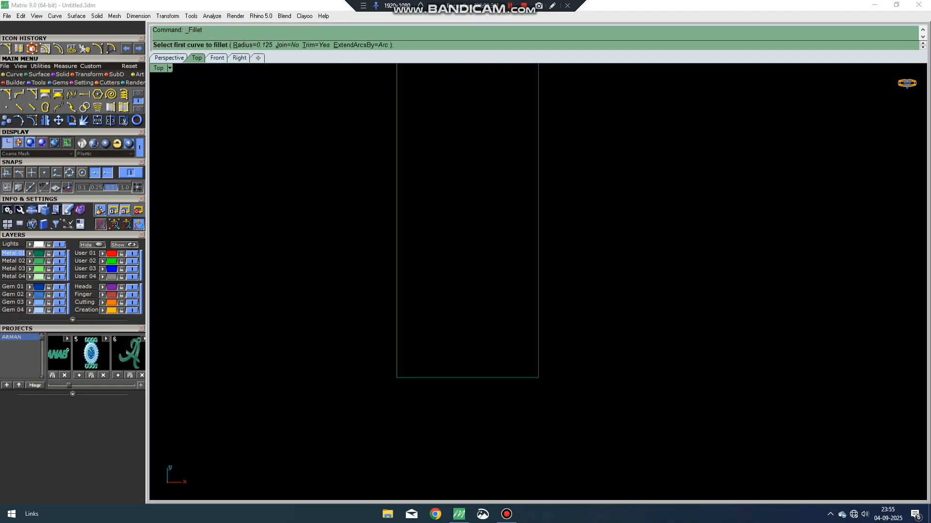
pyautogui.click(396, 341)
pyautogui.click(426, 377)
pyautogui.click(505, 378)
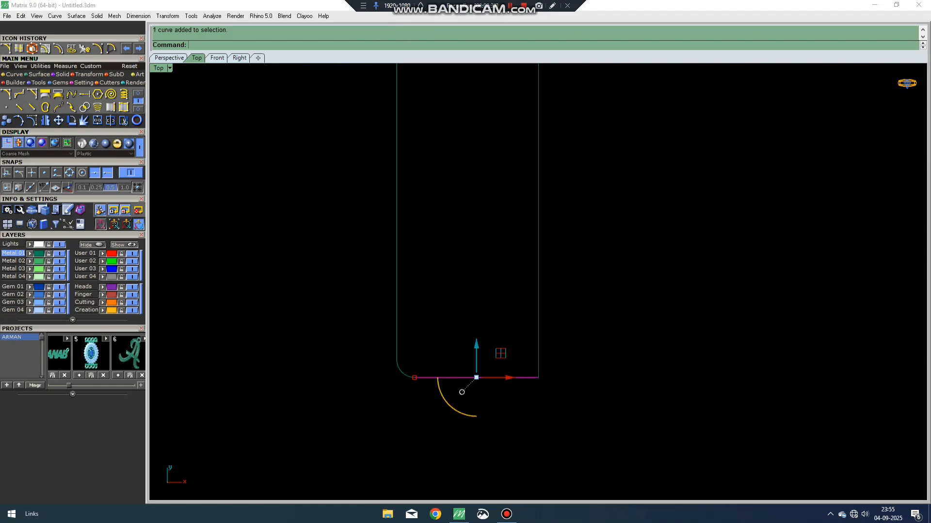
# Fillet the lower-right corner of the U outline with the same 0.125 radius.
pyautogui.press('space')
pyautogui.click(507, 378)
pyautogui.click(538, 346)
pyautogui.press('space')
pyautogui.scroll(-9, 544, 363)
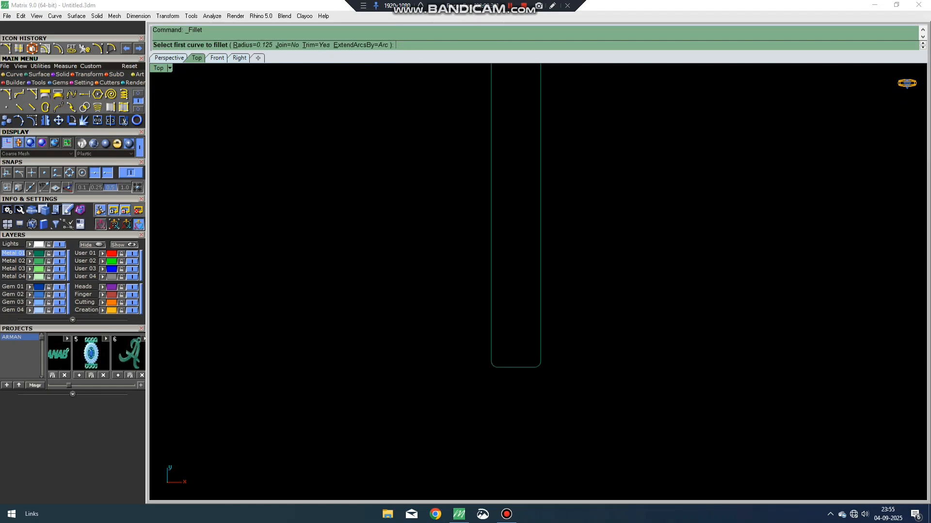
pyautogui.moveTo(543, 363); pyautogui.dragTo(555, 405, button='right')
pyautogui.scroll(-6, 555, 398)
pyautogui.press('Escape')
# Join and delete the filleted outline's curves, and undo back to the sharp-cornered outline.
pyautogui.scroll(6, 530, 390)
pyautogui.scroll(4, 587, 396)
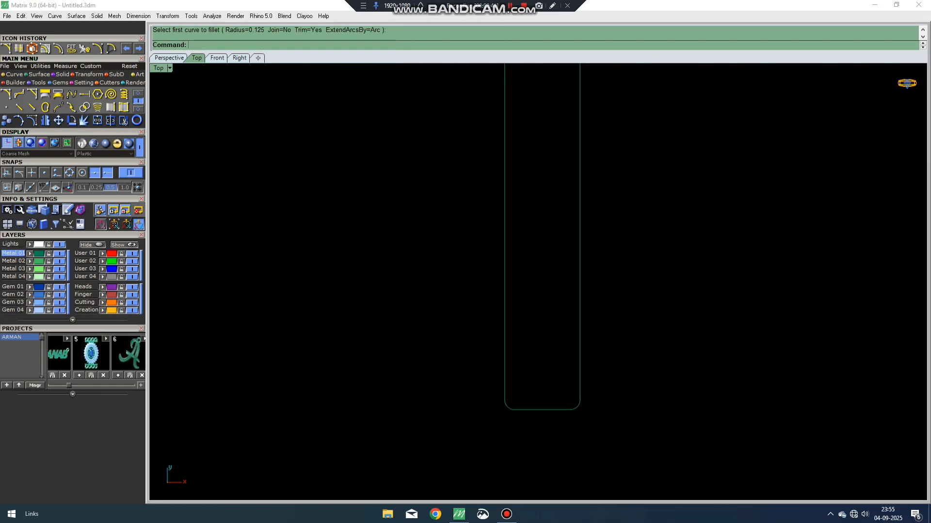
pyautogui.hotkey('ctrl', 'a')
pyautogui.hotkey('ctrl', 'j')
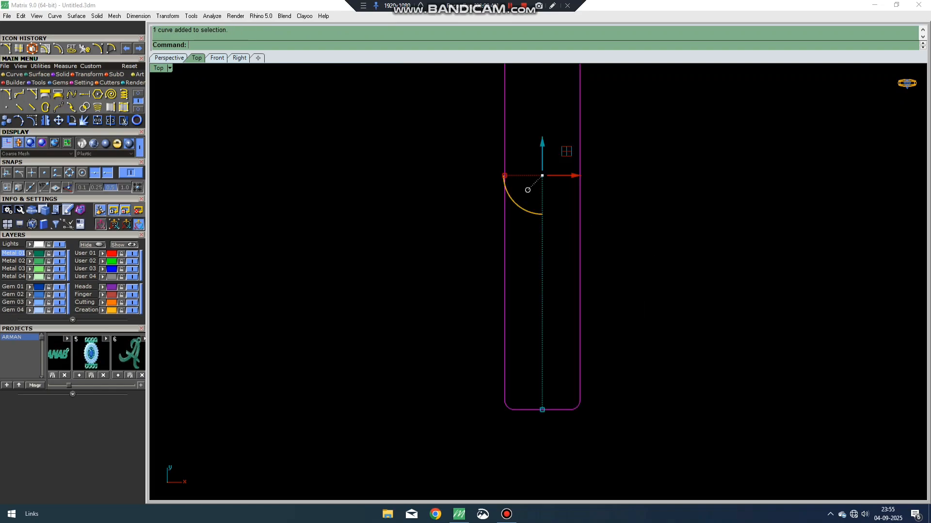
pyautogui.press('Delete')
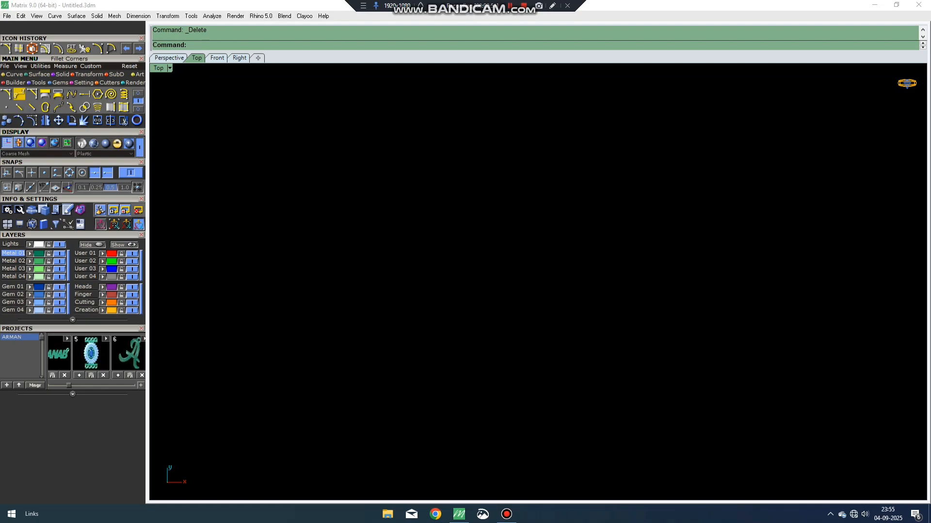
pyautogui.hotkey('ctrl', 'z')
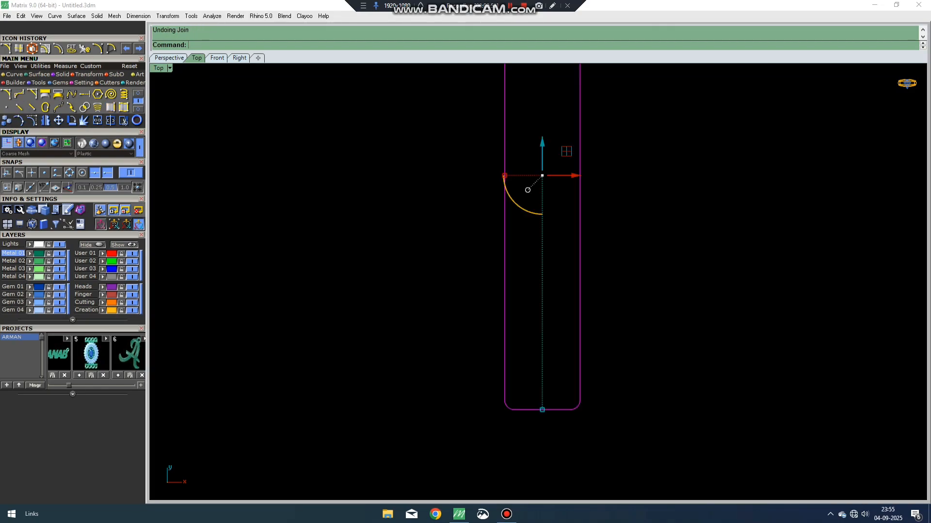
# Try Fillet Corners on the U outline, picking the radius as the distance between its two lower corners.
pyautogui.moveTo(694, 293); pyautogui.dragTo(428, 469)
pyautogui.click(19, 94)
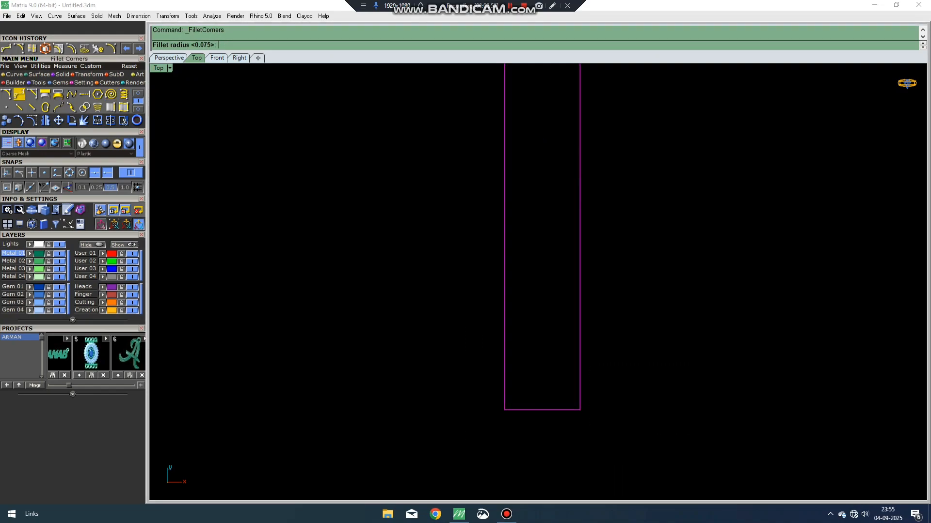
pyautogui.click(505, 410)
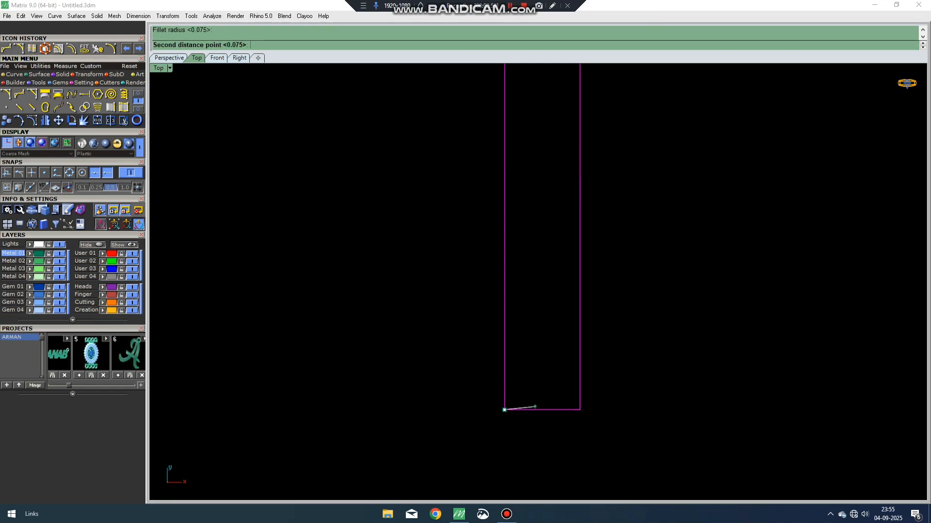
pyautogui.click(580, 410)
pyautogui.scroll(-6, 408, 327)
pyautogui.moveTo(468, 328); pyautogui.dragTo(405, 376, button='right')
pyautogui.scroll(2, 417, 171)
pyautogui.moveTo(418, 171); pyautogui.dragTo(423, 95, button='right')
# Retry Fillet Corners with the radius picked across the outline's open end from 0,0,0, and delete the outline.
pyautogui.rightClick(480, 224)
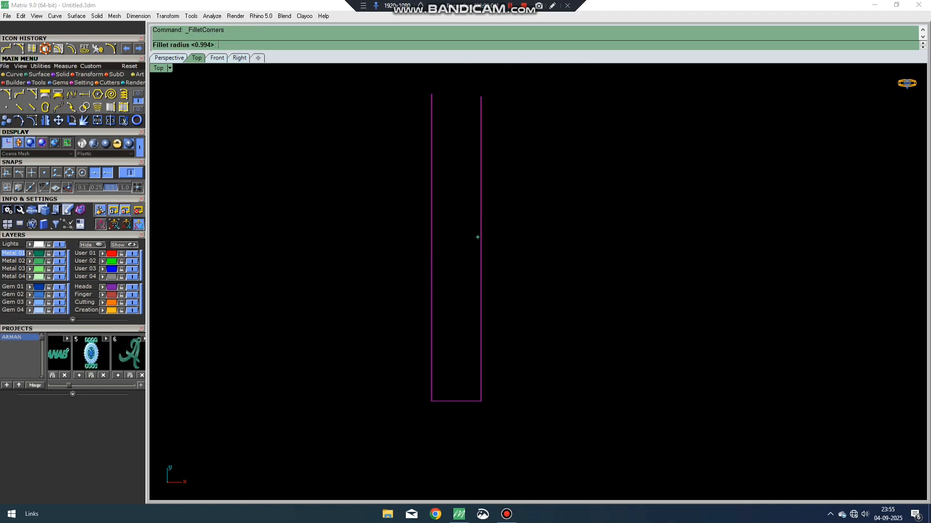
pyautogui.press('F4')
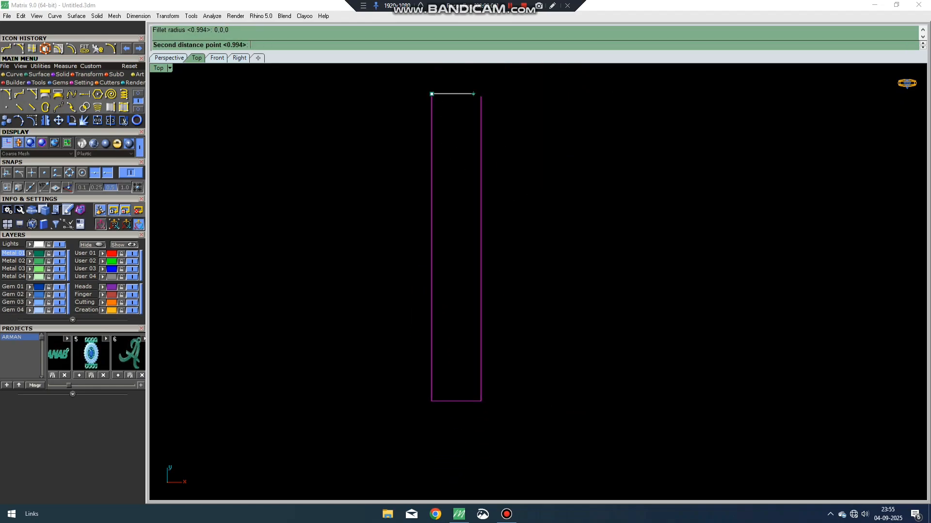
pyautogui.click(480, 96)
pyautogui.moveTo(491, 123); pyautogui.dragTo(495, 153, button='right')
pyautogui.scroll(-8, 495, 153)
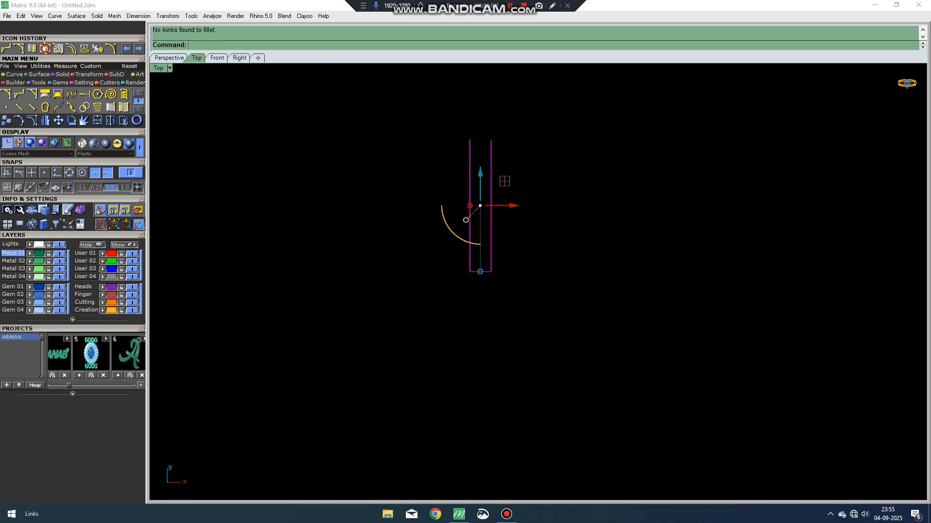
pyautogui.moveTo(344, 368); pyautogui.dragTo(530, 110)
pyautogui.press('Delete')
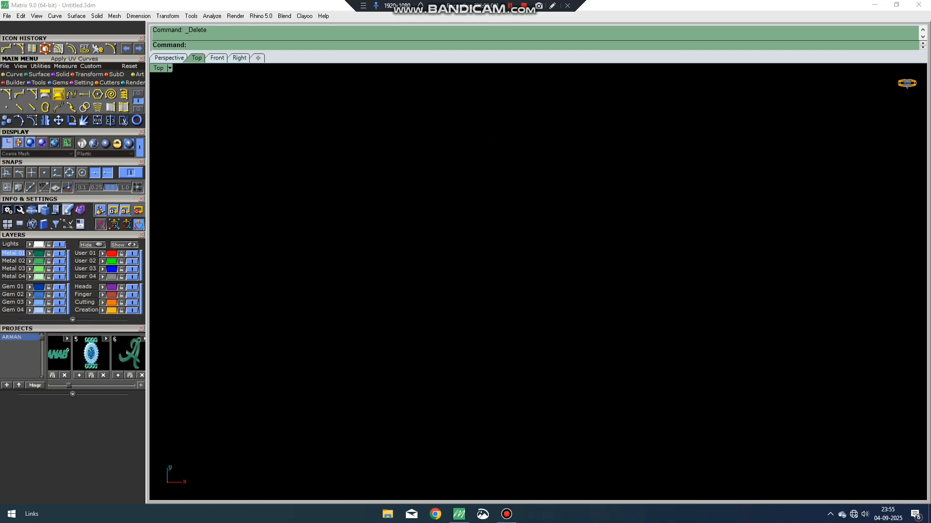
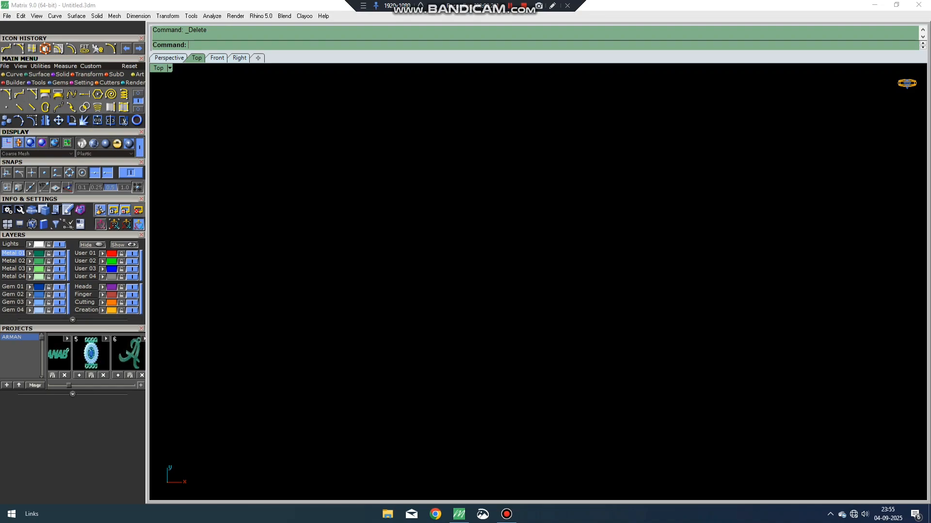
# Draw a diagonal line rising to the right in the top view and select it.
pyautogui.press('Return')
pyautogui.click(505, 320)
pyautogui.click(578, 245)
pyautogui.moveTo(602, 274); pyautogui.dragTo(451, 198)
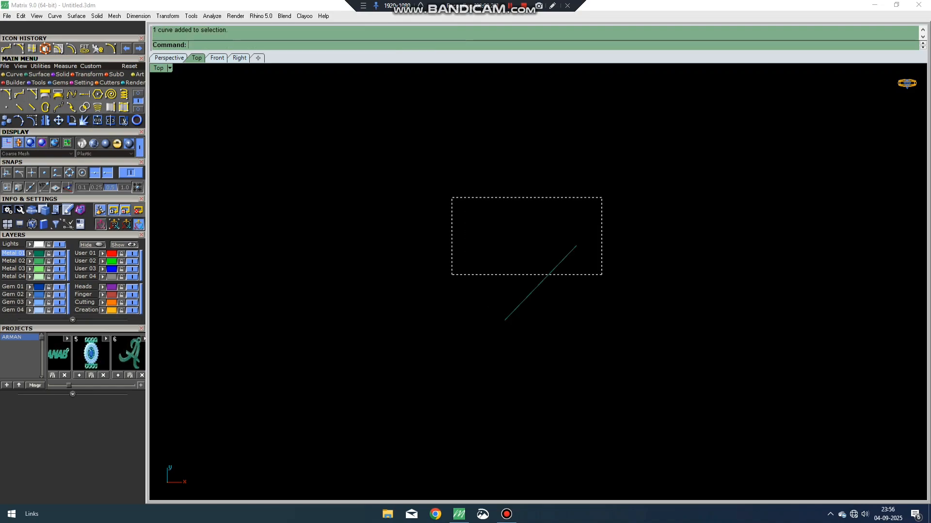
pyautogui.scroll(6, 572, 241)
# Lengthen the diagonal line from its upper end with Extend Curve, and delete the extended line.
pyautogui.click(84, 94)
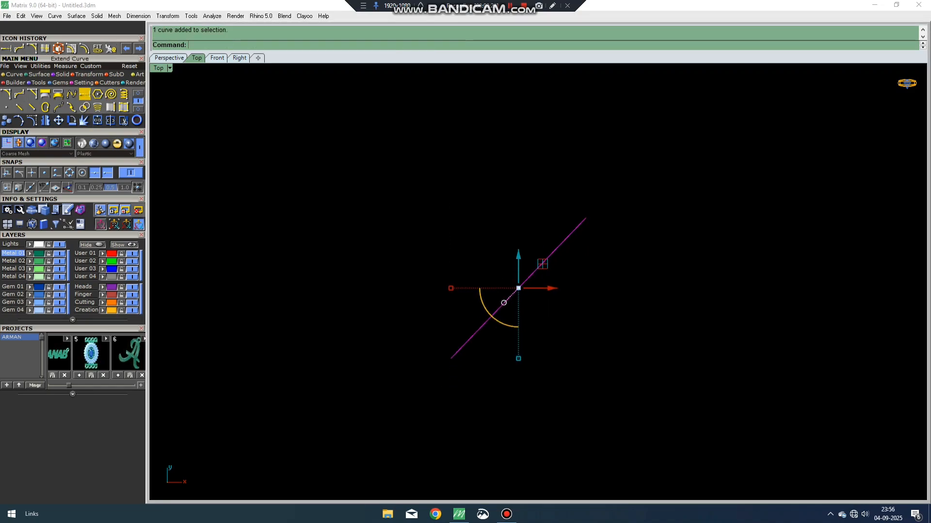
pyautogui.click(584, 220)
pyautogui.click(699, 100)
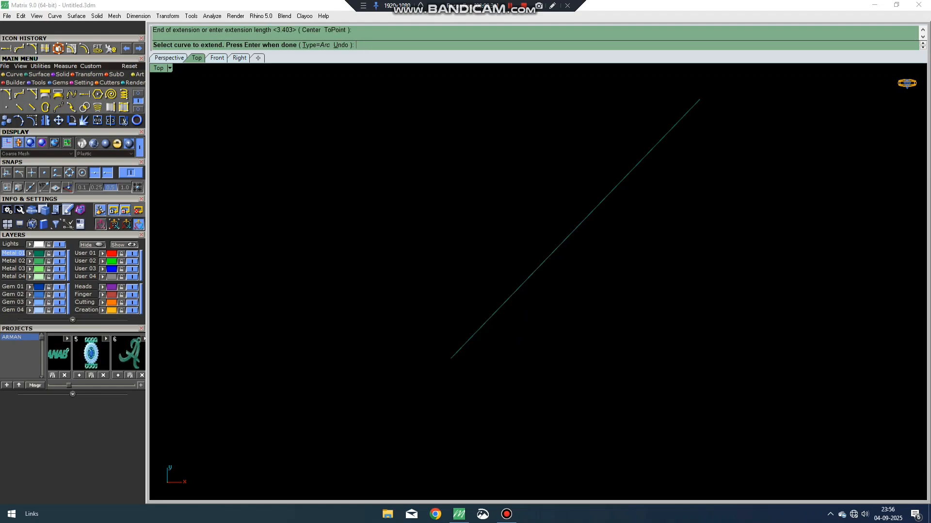
pyautogui.scroll(-8, 737, 128)
pyautogui.moveTo(736, 128); pyautogui.dragTo(702, 194, button='right')
pyautogui.press('Return')
pyautogui.press('Delete')
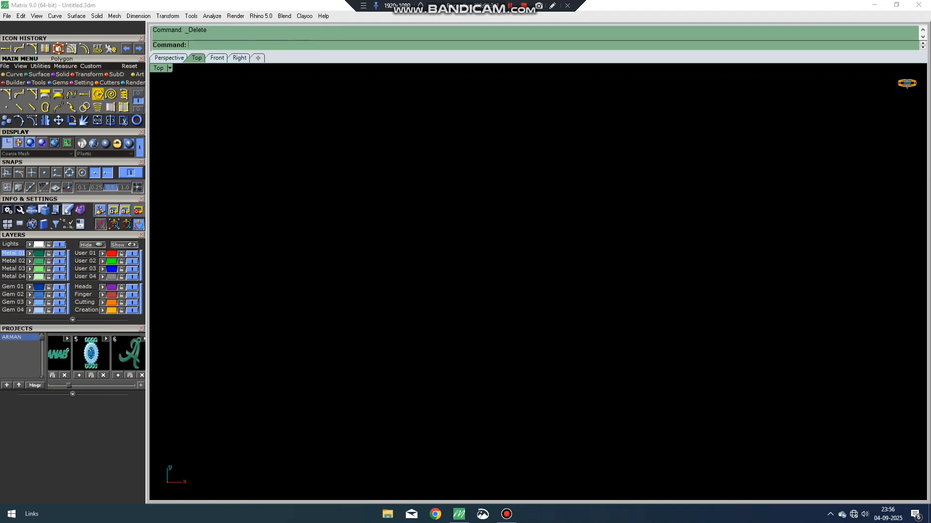
# Draw an inscribed 8-sided polygon centred at 0,0,0 in the Top view with the Polygon tool.
pyautogui.click(97, 94)
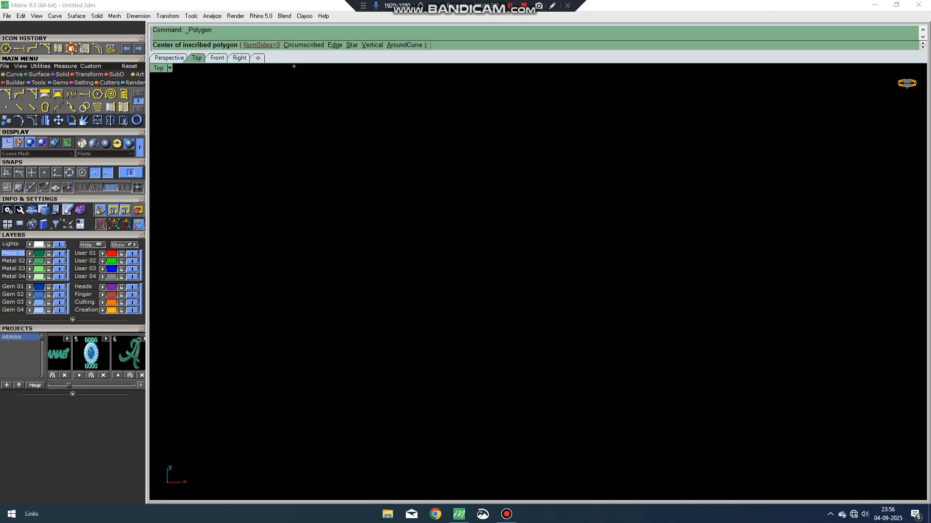
pyautogui.click(261, 44)
pyautogui.write('8')
pyautogui.press('Return')
pyautogui.write('0')
pyautogui.press('Return')
pyautogui.moveTo(565, 162); pyautogui.dragTo(557, 285, button='right')
pyautogui.scroll(12, 553, 188)
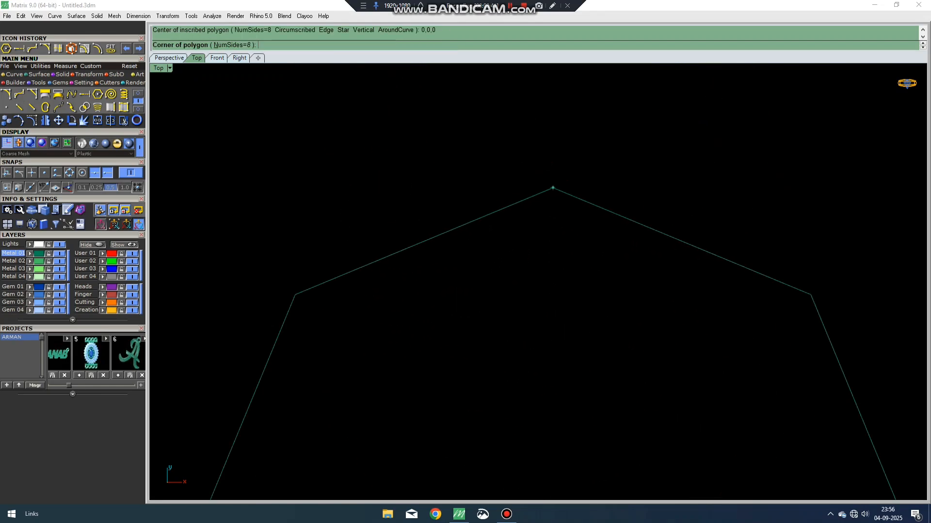
pyautogui.scroll(-6, 552, 255)
pyautogui.click(602, 205)
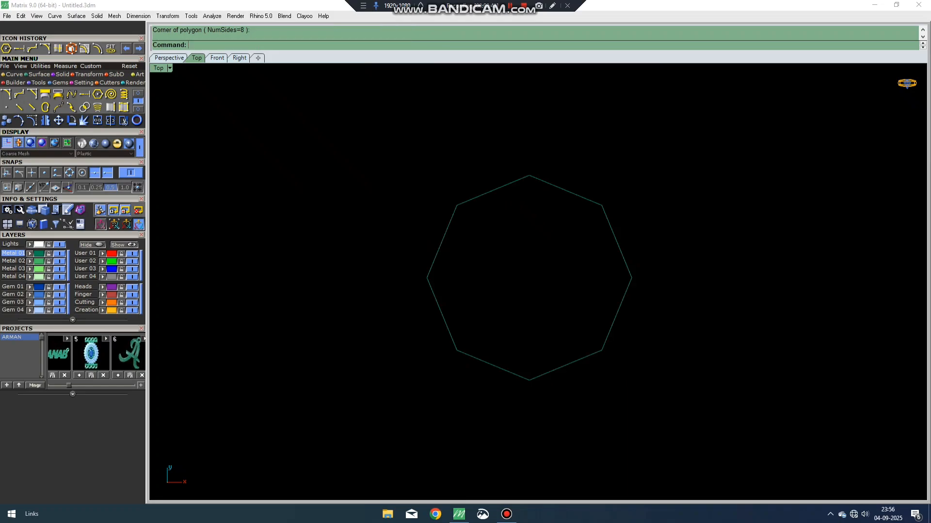
# Draw a 5-sided polygon centred at 0,0,0 inside the octagon, with one corner pointing straight up.
pyautogui.press('Return')
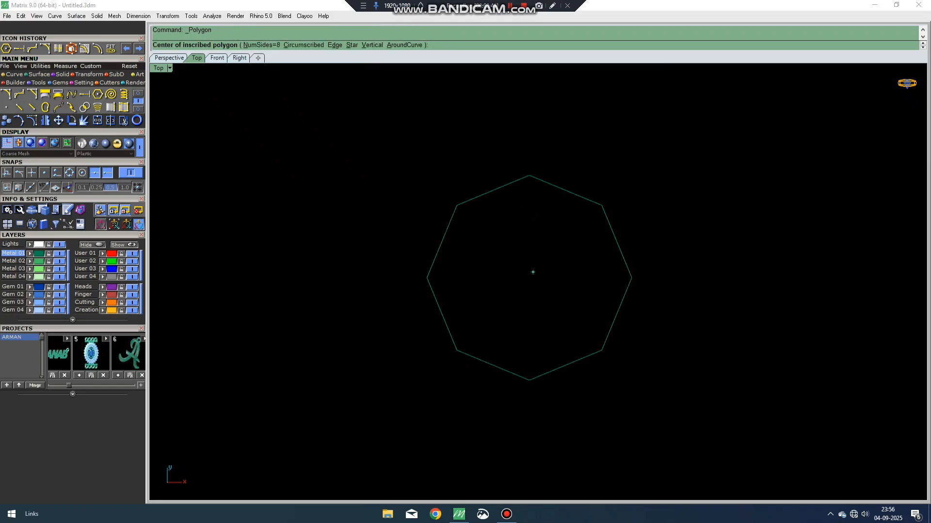
pyautogui.write('0')
pyautogui.press('Return')
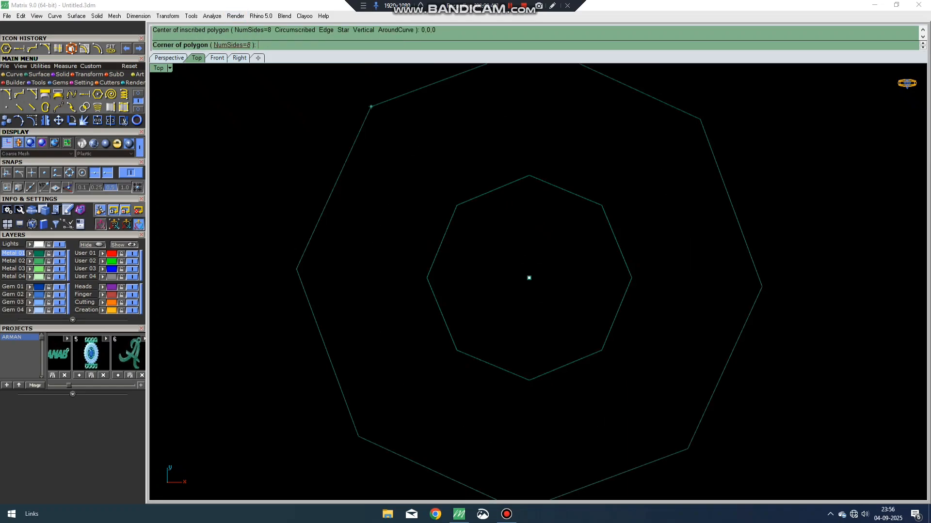
pyautogui.click(233, 45)
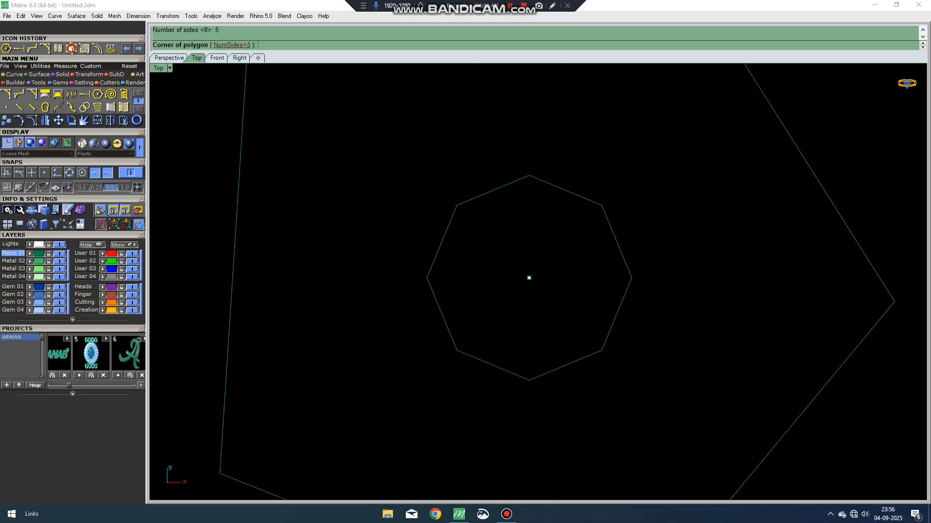
pyautogui.press('Return')
pyautogui.scroll(-4, 445, 235)
pyautogui.scroll(8, 489, 218)
pyautogui.click(442, 227)
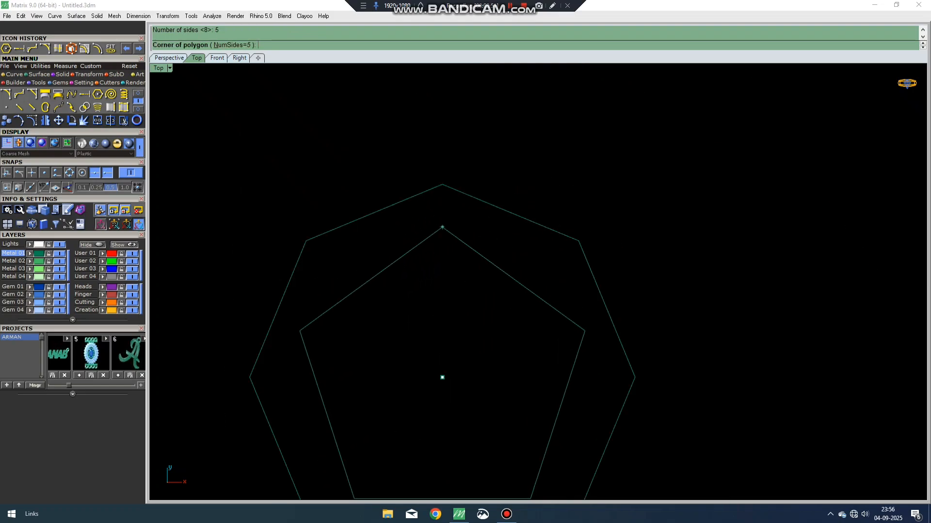
# Draw a 6-sided polygon centred at 0,0,0 inside the pentagon, with one corner pointing straight up.
pyautogui.press('Return')
pyautogui.write('0,0,0')
pyautogui.press('Return')
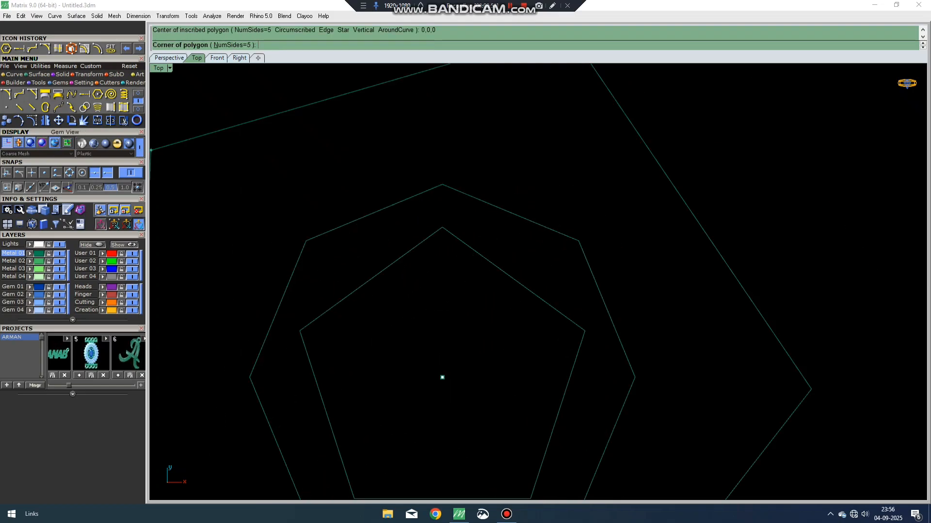
pyautogui.click(232, 45)
pyautogui.write('6')
pyautogui.press('Return')
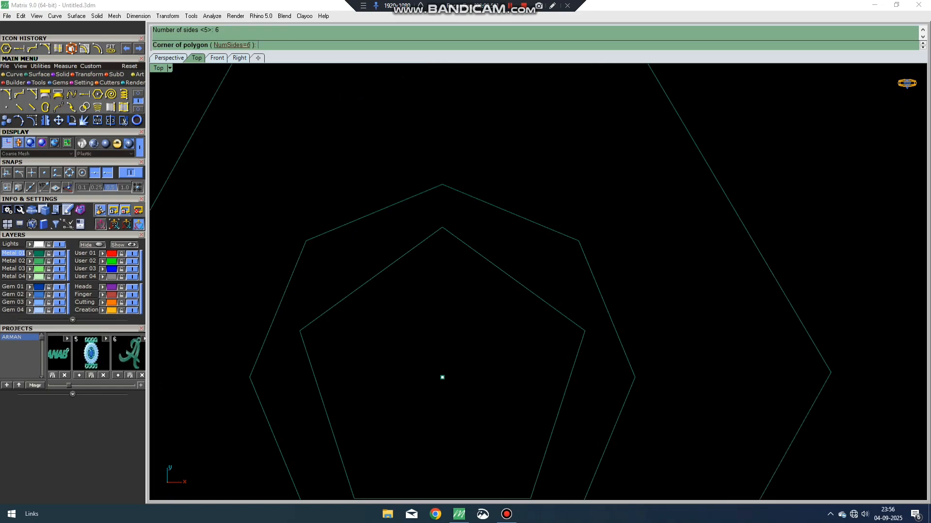
pyautogui.click(442, 280)
# Select all three concentric polygons and delete them.
pyautogui.scroll(-3, 451, 179)
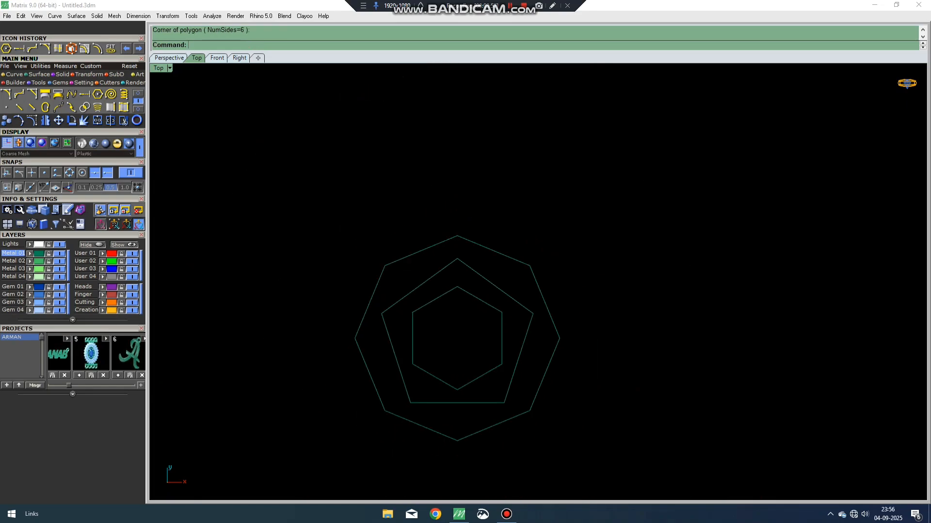
pyautogui.scroll(2, 322, 299)
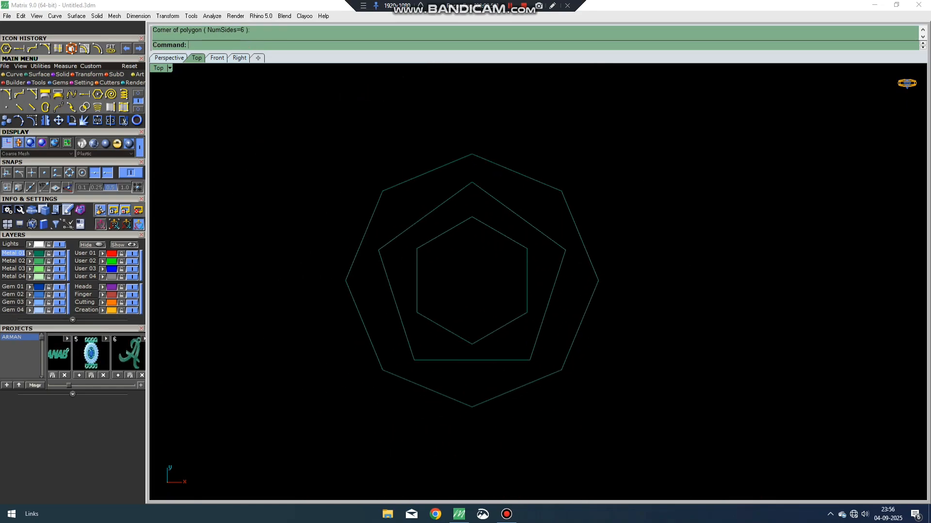
pyautogui.hotkey('ctrl', 'a')
pyautogui.press('Delete')
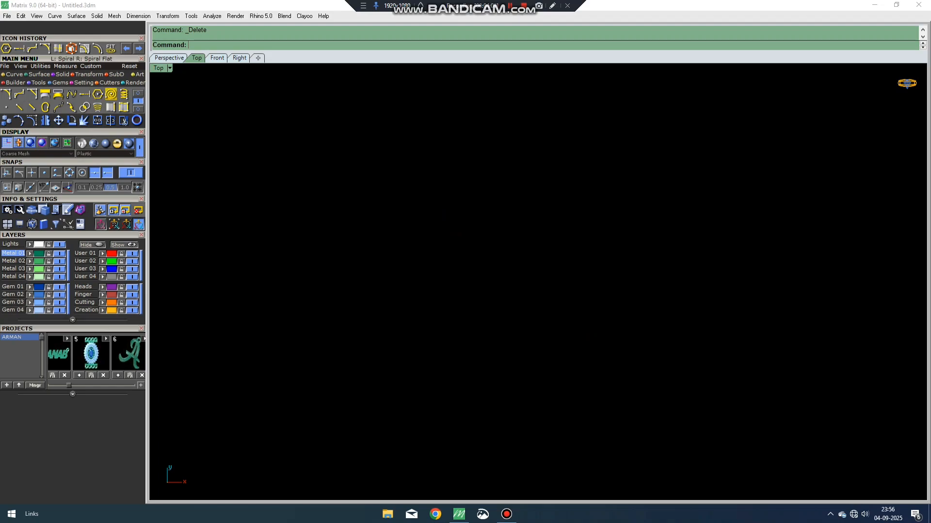
# Draw a 3-turn spiral along a horizontal axis from 0,0,0 with a pitch of about 0.34, tapering slightly, and select it.
pyautogui.click(111, 94)
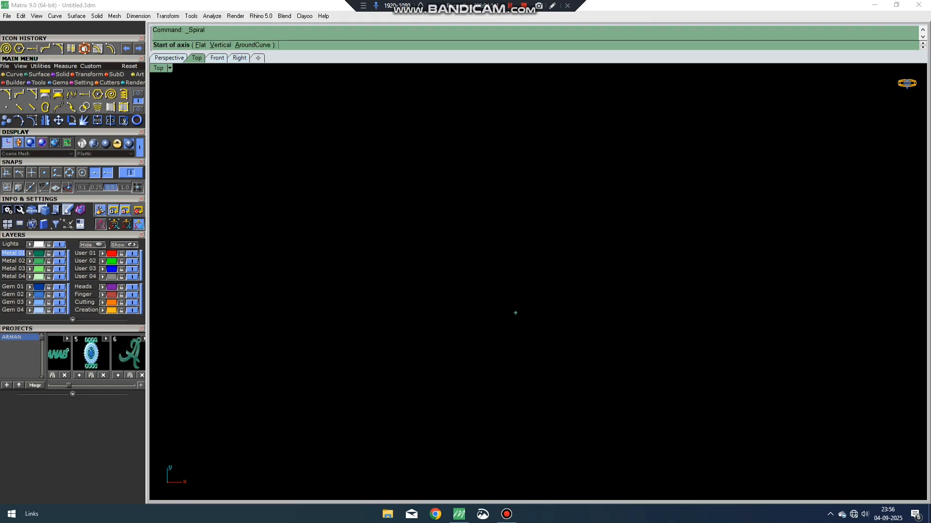
pyautogui.write('0,0,0')
pyautogui.press('Return')
pyautogui.click(526, 278)
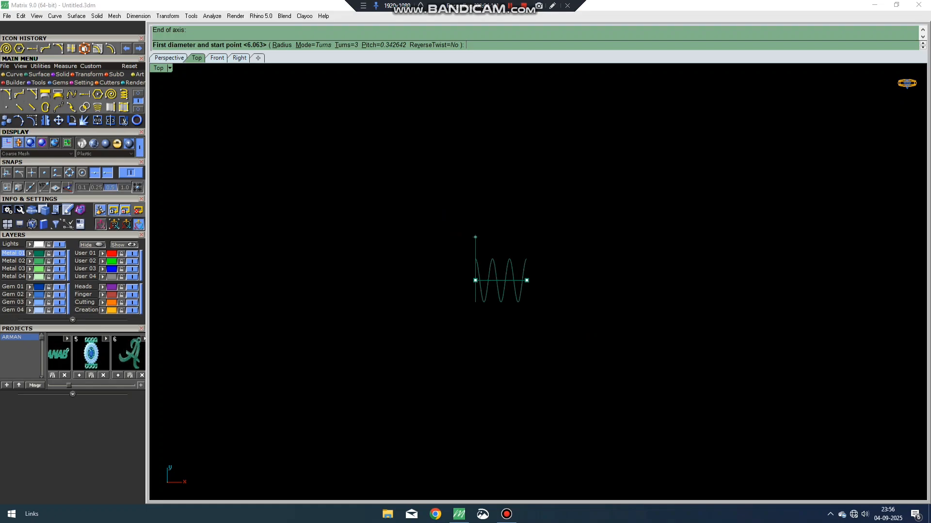
pyautogui.scroll(4, 490, 239)
pyautogui.click(444, 292)
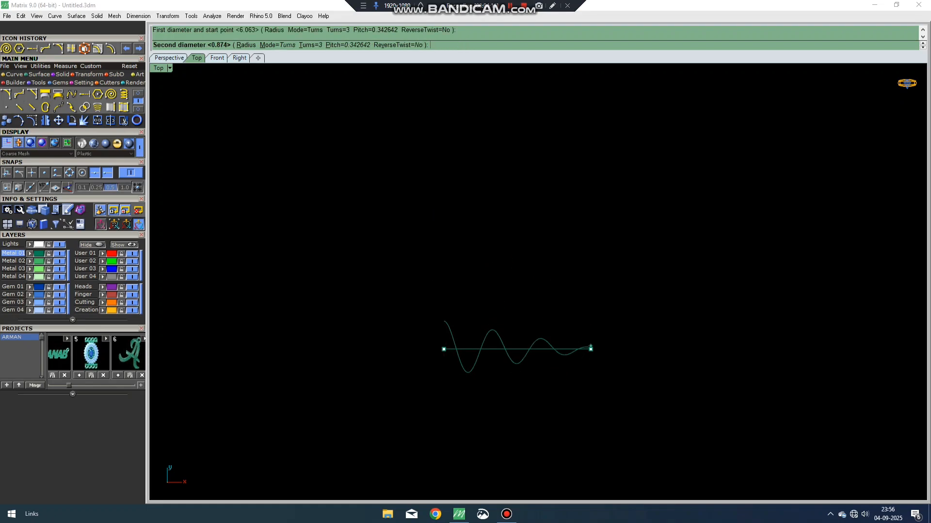
pyautogui.click(590, 309)
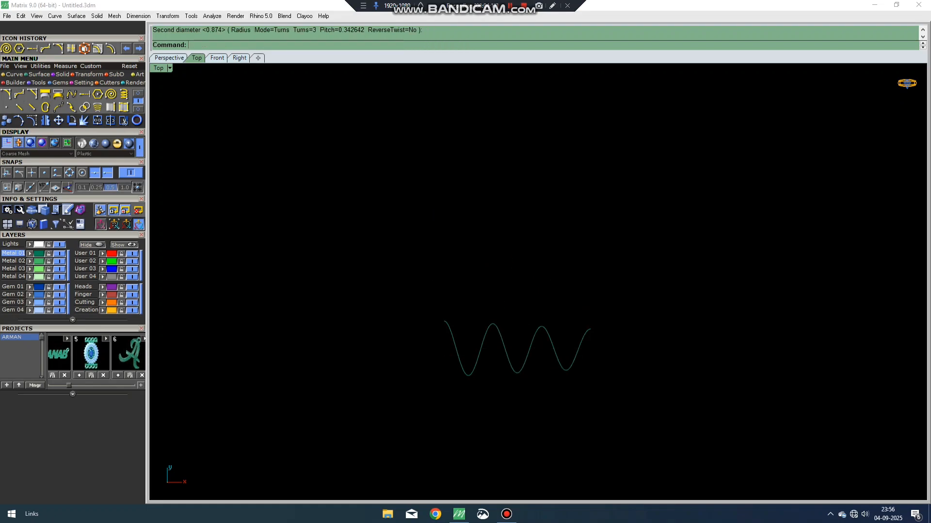
pyautogui.keyDown('ctrl'); pyautogui.keyDown('shift'); pyautogui.moveTo(590, 309); pyautogui.dragTo(451, 213, button='right'); pyautogui.keyUp('shift'); pyautogui.keyUp('ctrl')
pyautogui.scroll(4, 566, 307)
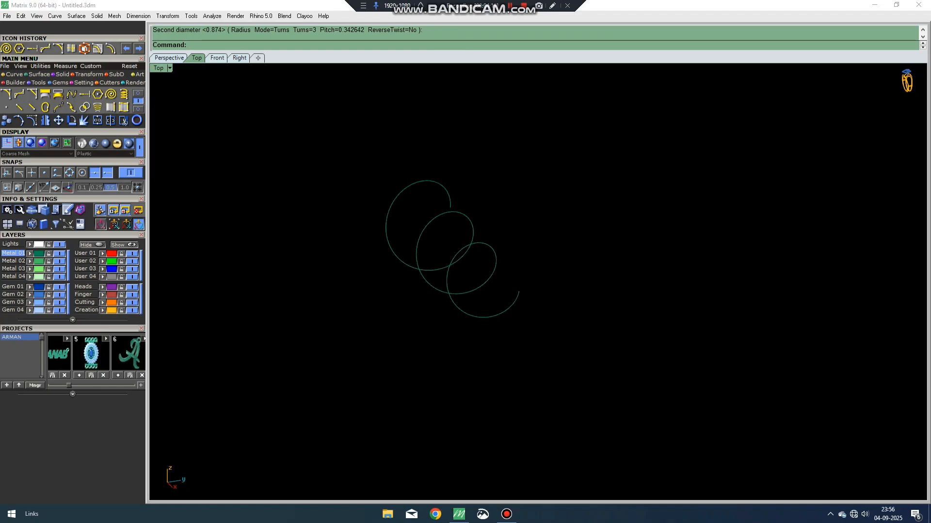
pyautogui.click(514, 303)
pyautogui.keyDown('ctrl'); pyautogui.keyDown('shift'); pyautogui.moveTo(514, 303); pyautogui.dragTo(562, 342, button='right'); pyautogui.keyUp('shift'); pyautogui.keyUp('ctrl')
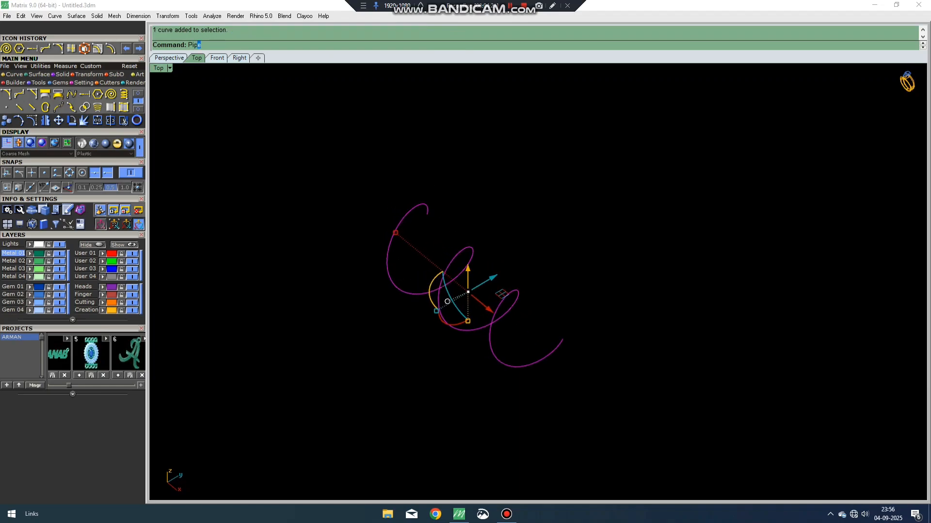
pyautogui.press('Return')
pyautogui.press('Return')
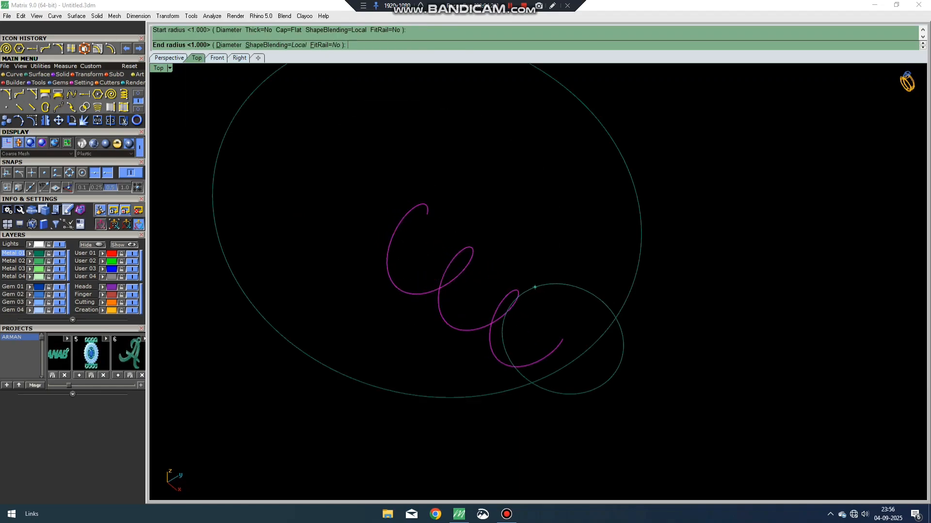
pyautogui.press('Escape')
# Pipe the selected spiral with a start and end radius of .05 and flat caps.
pyautogui.press('Return')
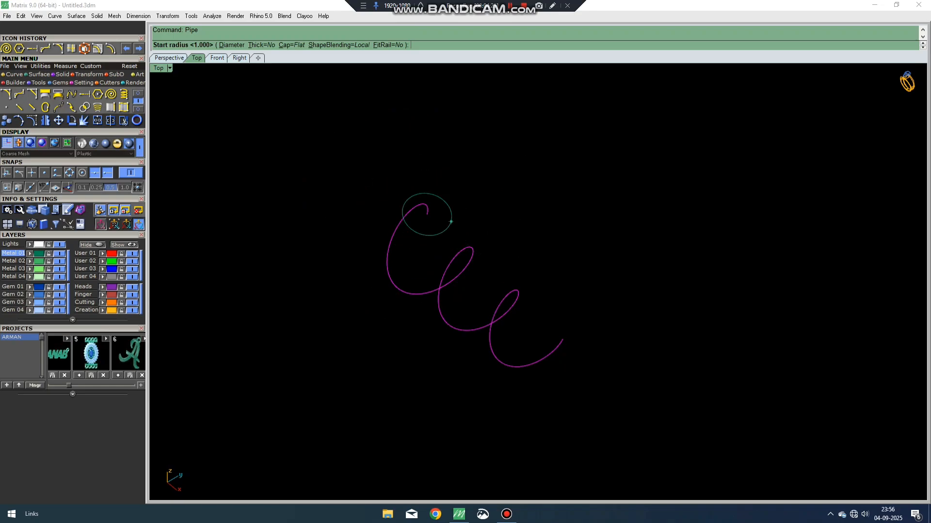
pyautogui.write('.05')
pyautogui.press('Return')
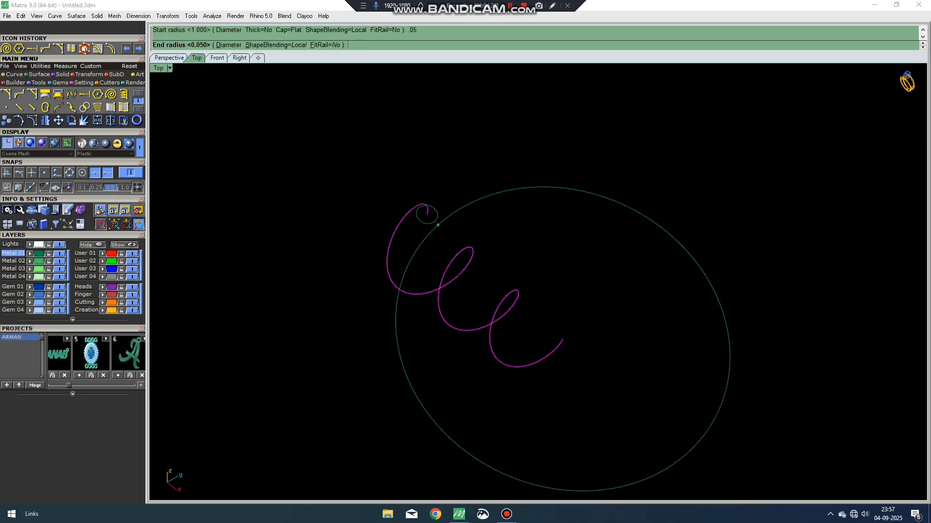
pyautogui.press('Return')
pyautogui.press('Return')
pyautogui.press('Escape')
pyautogui.moveTo(485, 300); pyautogui.dragTo(520, 235, button='right')
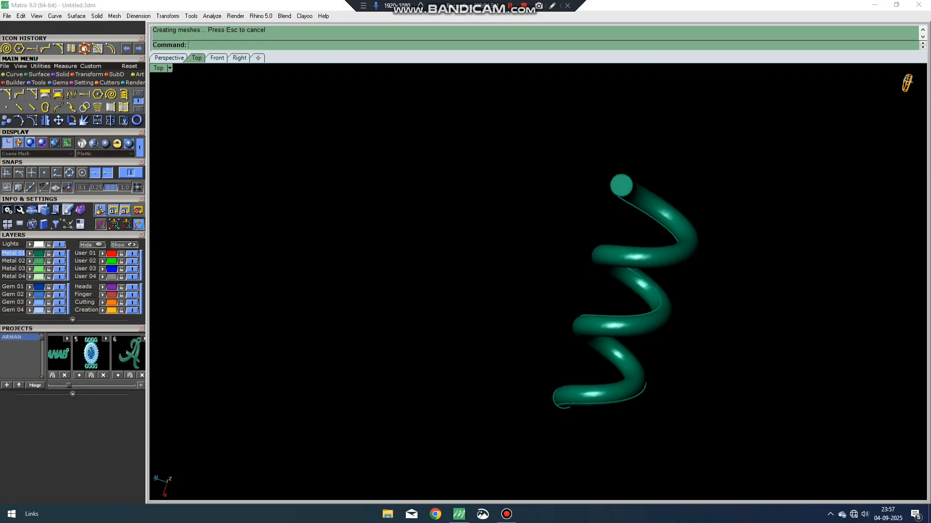
# Inspect the piped coil in the Right view and from several angles, and select it.
pyautogui.press('Return')
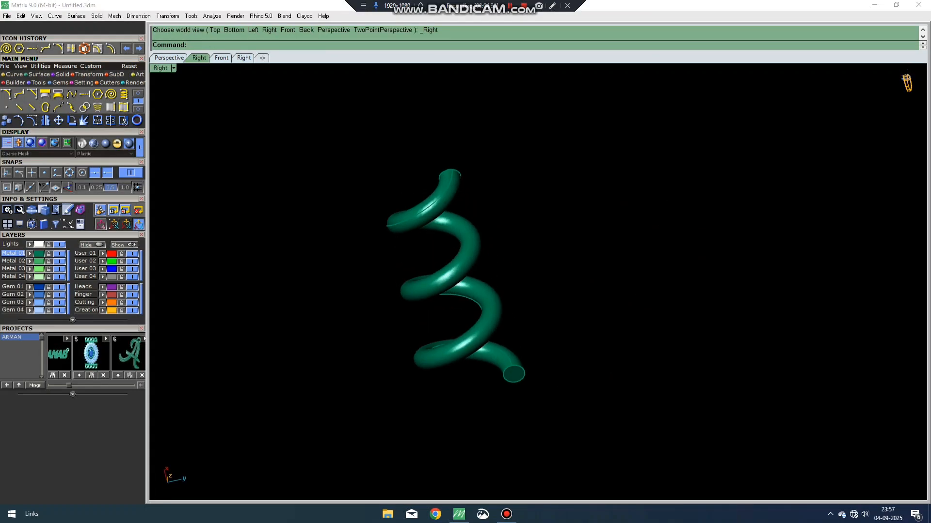
pyautogui.scroll(2, 559, 299)
pyautogui.scroll(-4, 586, 303)
pyautogui.keyDown('shift'); pyautogui.moveTo(541, 354); pyautogui.dragTo(603, 339, button='right'); pyautogui.keyUp('shift')
pyautogui.moveTo(605, 388); pyautogui.dragTo(485, 233)
pyautogui.moveTo(485, 232); pyautogui.dragTo(410, 163, button='right')
pyautogui.write('t')
pyautogui.press('Return')
pyautogui.write('r')
pyautogui.press('Return')
# Try moving the selected coil pipe slightly sideways in the Right view, and undo the move.
pyautogui.moveTo(480, 222); pyautogui.dragTo(494, 219)
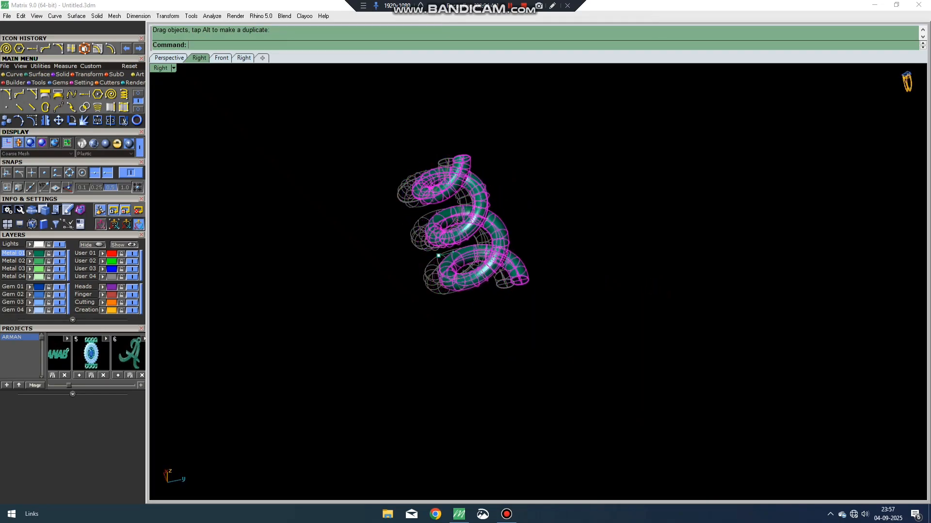
pyautogui.press('Return')
pyautogui.hotkey('ctrl', 'z')
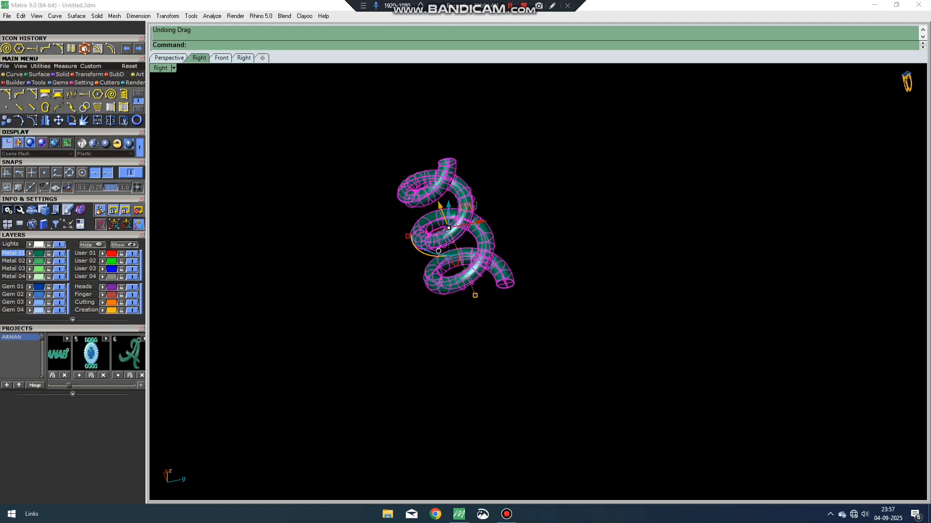
# Rotate the selected coil slightly in the Right view and again in the Front view, and deselect it.
pyautogui.moveTo(420, 251); pyautogui.dragTo(429, 256)
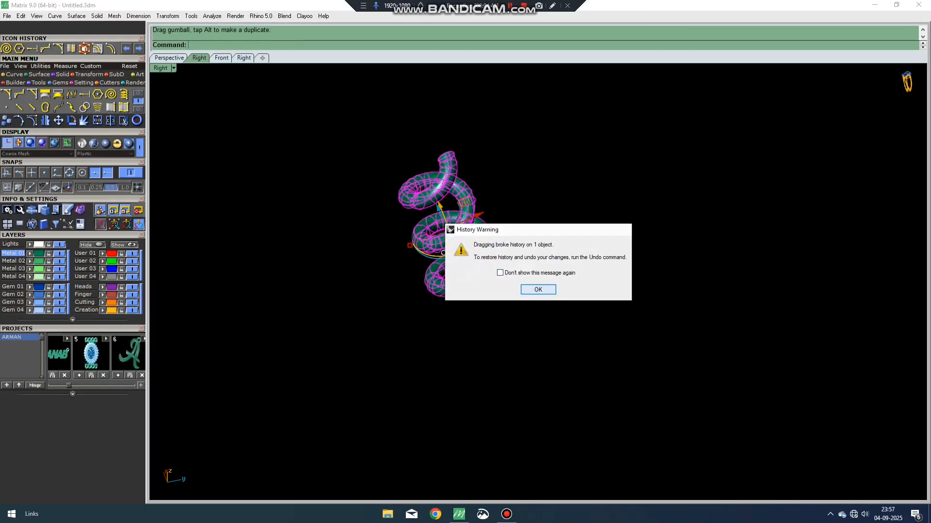
pyautogui.press('Return')
pyautogui.moveTo(429, 256); pyautogui.dragTo(398, 226, button='right')
pyautogui.hotkey('ctrl', 'F2')
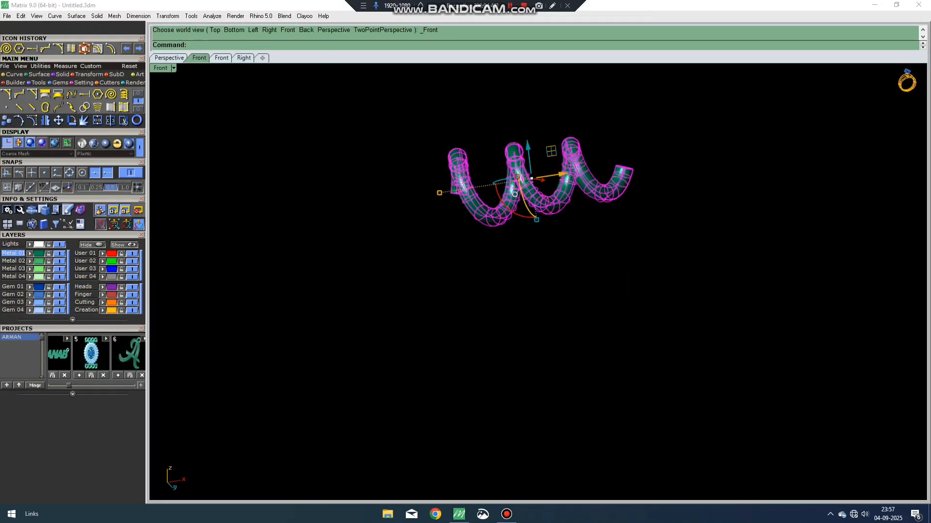
pyautogui.moveTo(507, 209); pyautogui.dragTo(492, 169)
pyautogui.press('Escape')
# Select the coil pipe and its curve in the Top view and rotate them until the coil stands upright.
pyautogui.moveTo(492, 170); pyautogui.dragTo(479, 196, button='right')
pyautogui.hotkey('ctrl', 'F1')
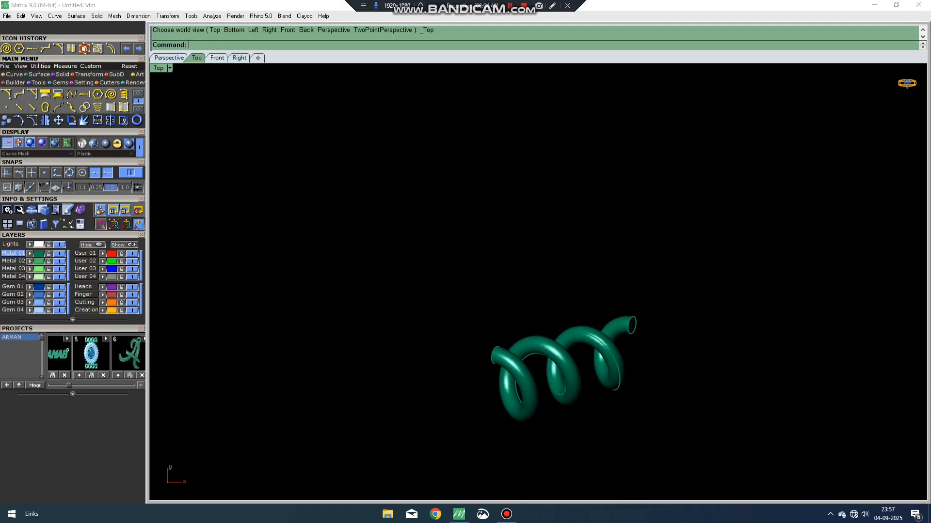
pyautogui.hotkey('ctrl', 'a')
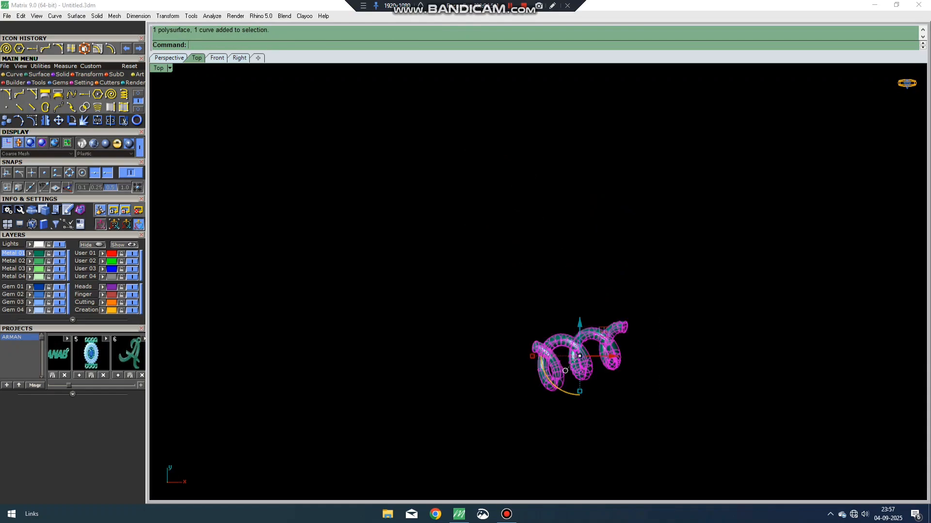
pyautogui.moveTo(565, 392); pyautogui.dragTo(615, 370)
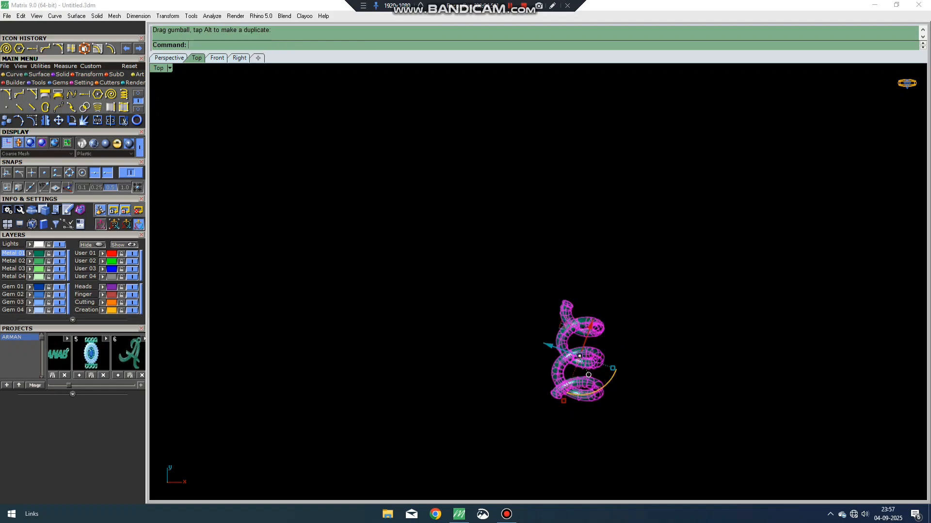
# Try a polar array of the coil around 0,0,0 with a fill angle of 6, and undo it.
pyautogui.press('Return')
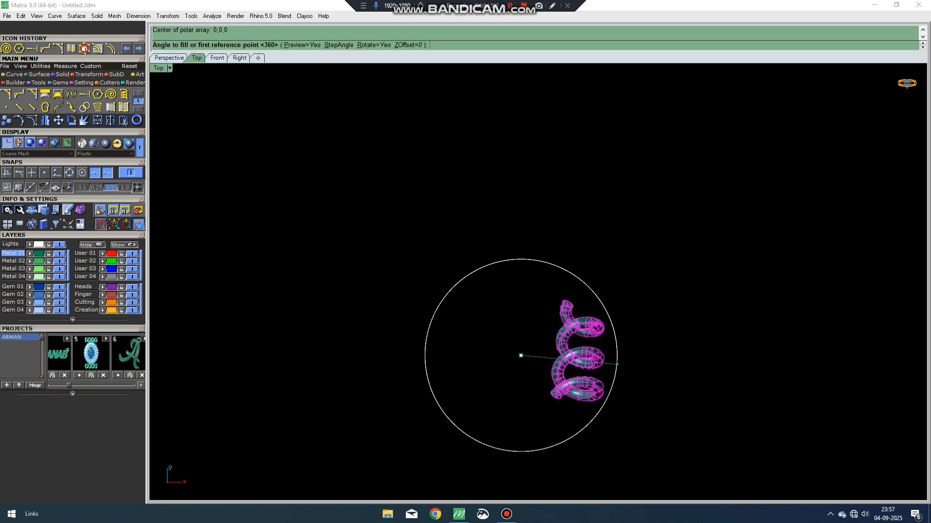
pyautogui.write('6')
pyautogui.press('Return')
pyautogui.press('Return')
pyautogui.hotkey('ctrl', 'z')
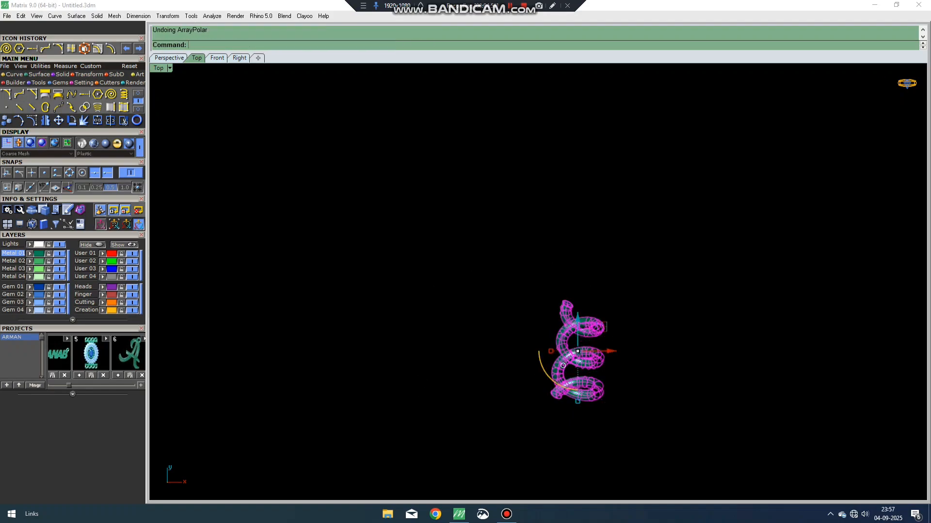
# Centre the coil on 0,0,0 and move it straight down below the origin in the Top view.
pyautogui.moveTo(577, 351); pyautogui.dragTo(521, 355)
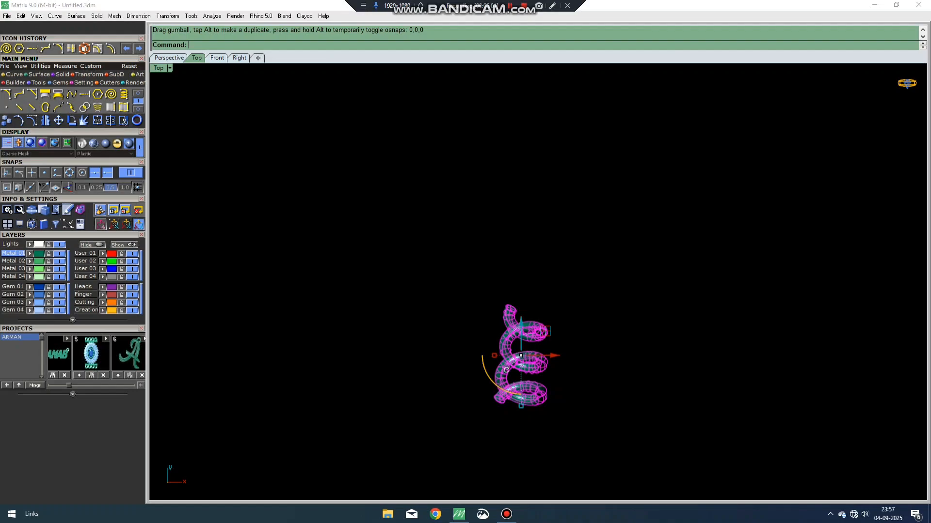
pyautogui.moveTo(521, 323); pyautogui.dragTo(521, 391)
pyautogui.click(564, 393)
# Try a polar array of the coil pipe around 0,0,0 with 6 items and a fill angle of 6, and undo it.
pyautogui.click(506, 412)
pyautogui.write('A')
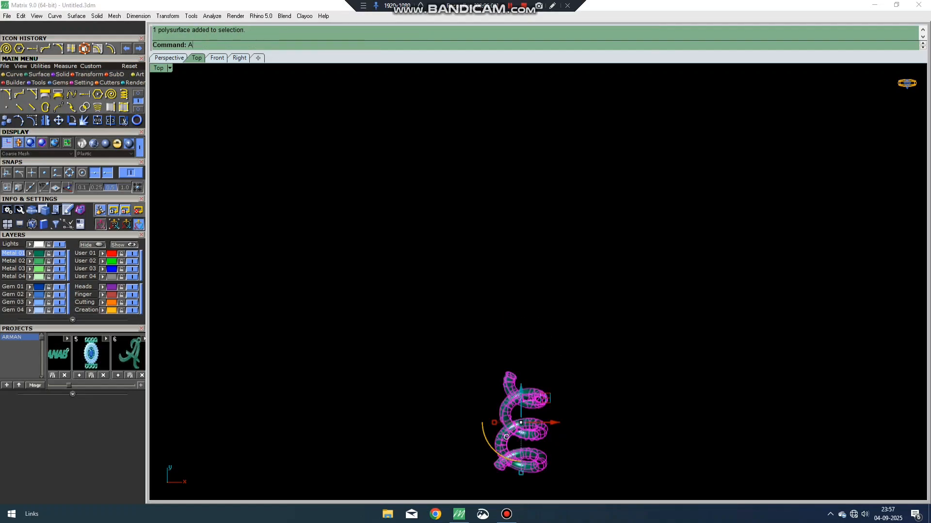
pyautogui.press('Return')
pyautogui.write('6')
pyautogui.press('Return')
pyautogui.write('6')
pyautogui.press('Return')
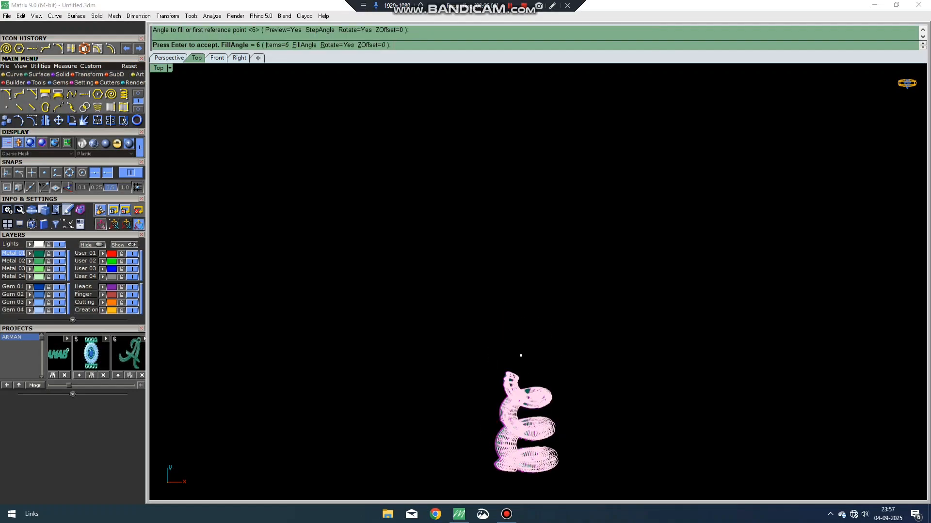
pyautogui.press('Escape')
pyautogui.hotkey('ctrl', 'z')
pyautogui.press('Return')
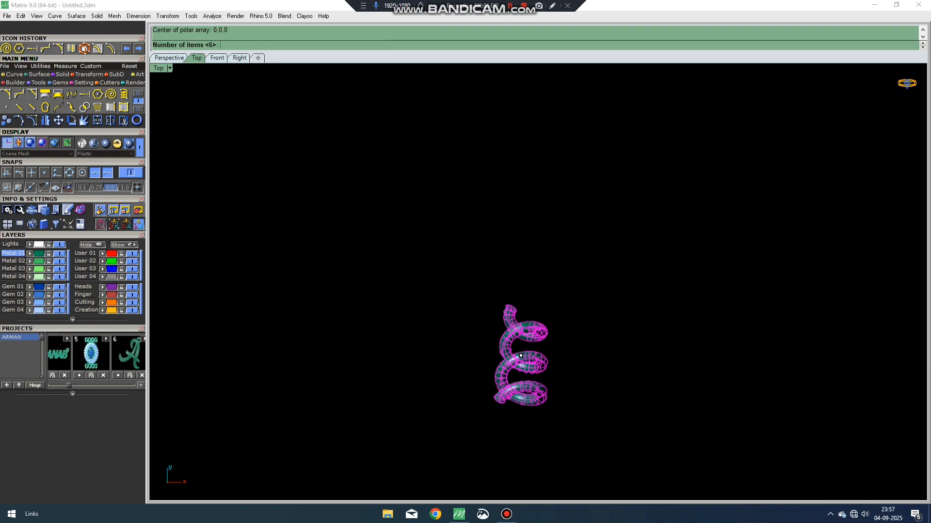
pyautogui.press('Return')
pyautogui.press('Escape')
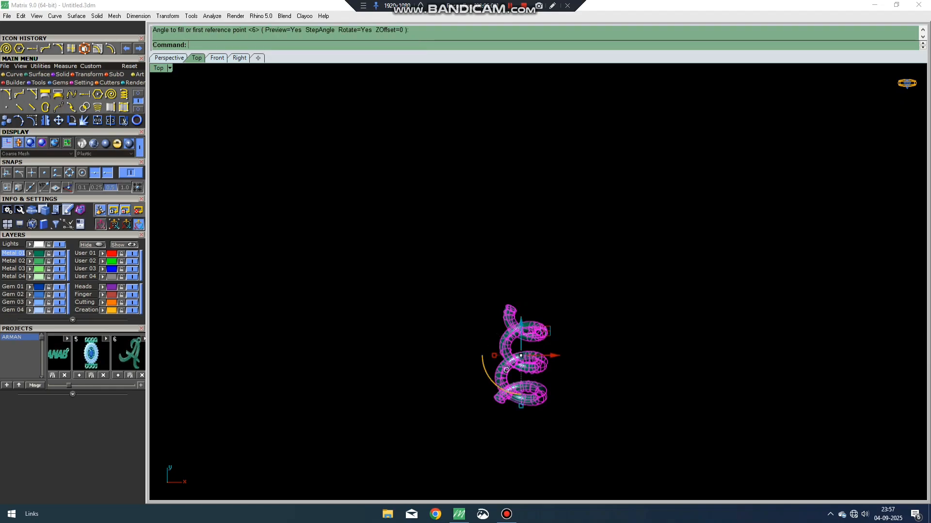
# Move the coil pipe straight down below the origin in the Top view and delete the helix curve left behind.
pyautogui.click(521, 324)
pyautogui.click(521, 319)
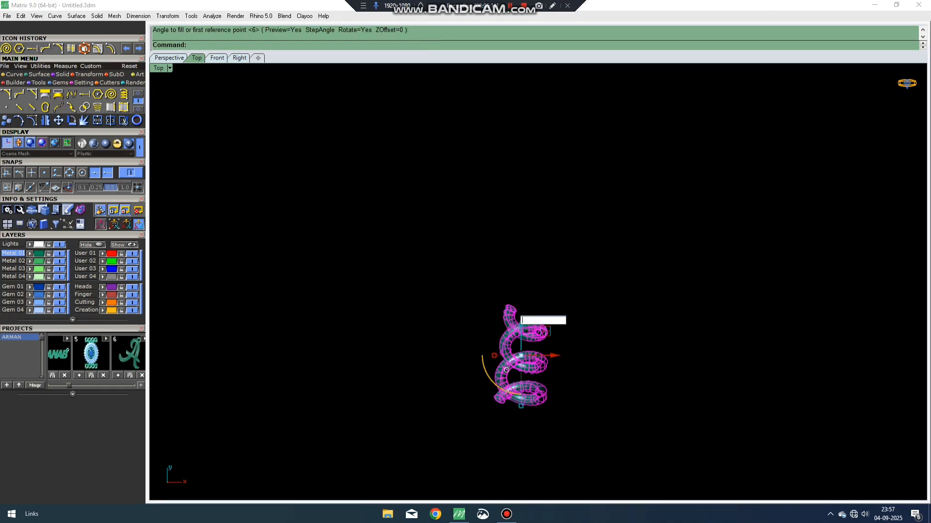
pyautogui.press('Escape')
pyautogui.click(523, 331)
pyautogui.moveTo(521, 318); pyautogui.dragTo(521, 378)
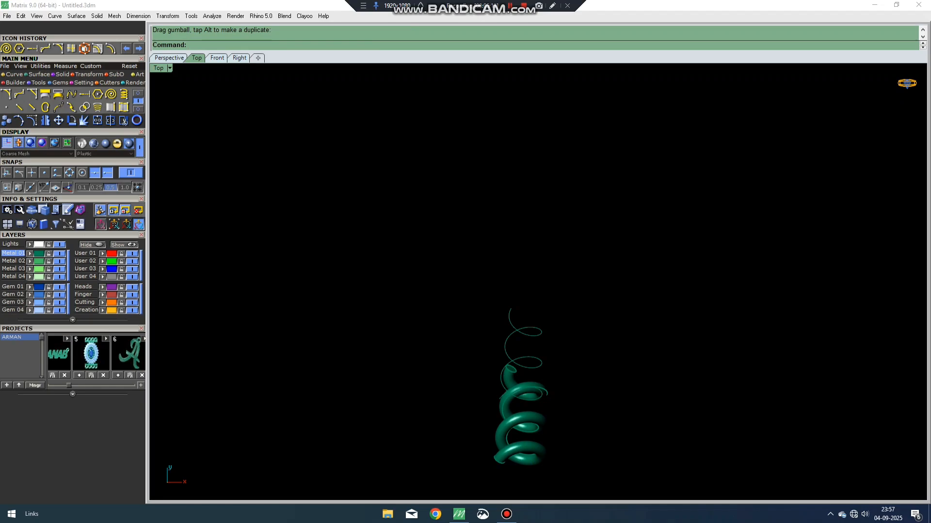
pyautogui.click(523, 358)
pyautogui.press('Delete')
# Make a polar array of the coil pipe around 0,0,0 with 6 items and a 360-degree fill angle.
pyautogui.click(523, 388)
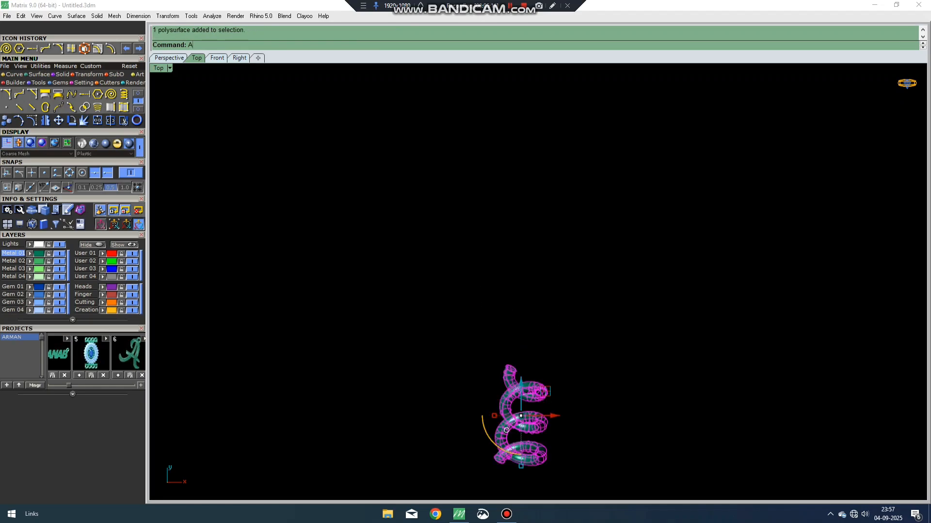
pyautogui.press('Return')
pyautogui.press('Return')
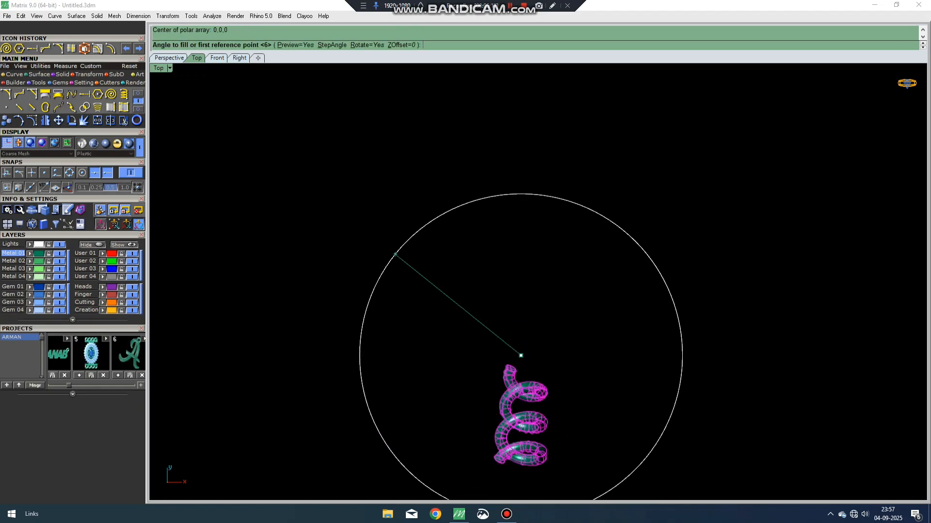
pyautogui.press('Return')
pyautogui.press('Return')
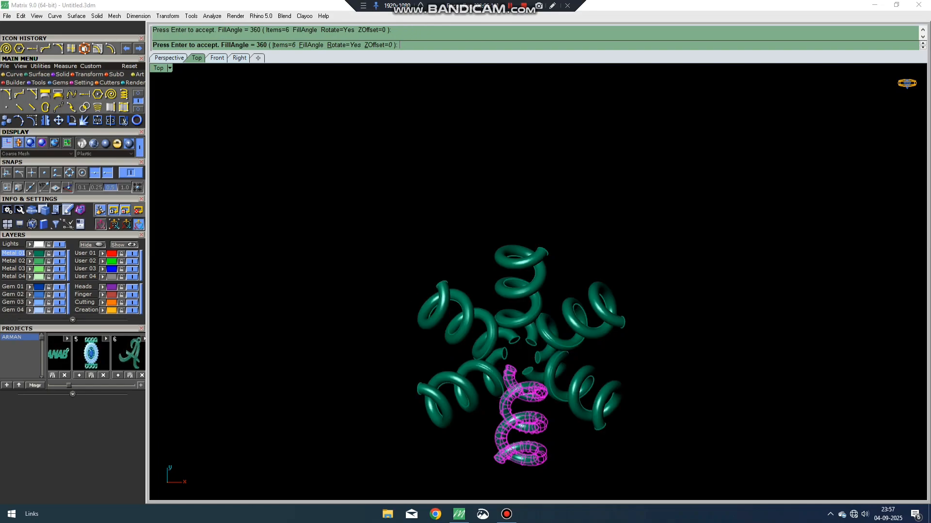
pyautogui.keyDown('ctrl'); pyautogui.keyDown('shift'); pyautogui.moveTo(405, 254); pyautogui.dragTo(339, 145, button='right'); pyautogui.keyUp('shift'); pyautogui.keyUp('ctrl')
pyautogui.press('Escape')
# Select all six arrayed coil pipes, delete them and restore the Top view.
pyautogui.keyDown('ctrl'); pyautogui.keyDown('shift'); pyautogui.moveTo(475, 301); pyautogui.dragTo(543, 301, button='right'); pyautogui.keyUp('shift'); pyautogui.keyUp('ctrl')
pyautogui.scroll(-4, 838, 393)
pyautogui.keyDown('ctrl'); pyautogui.keyDown('shift'); pyautogui.moveTo(838, 394); pyautogui.dragTo(592, 382, button='right'); pyautogui.keyUp('shift'); pyautogui.keyUp('ctrl')
pyautogui.moveTo(536, 392); pyautogui.dragTo(504, 359)
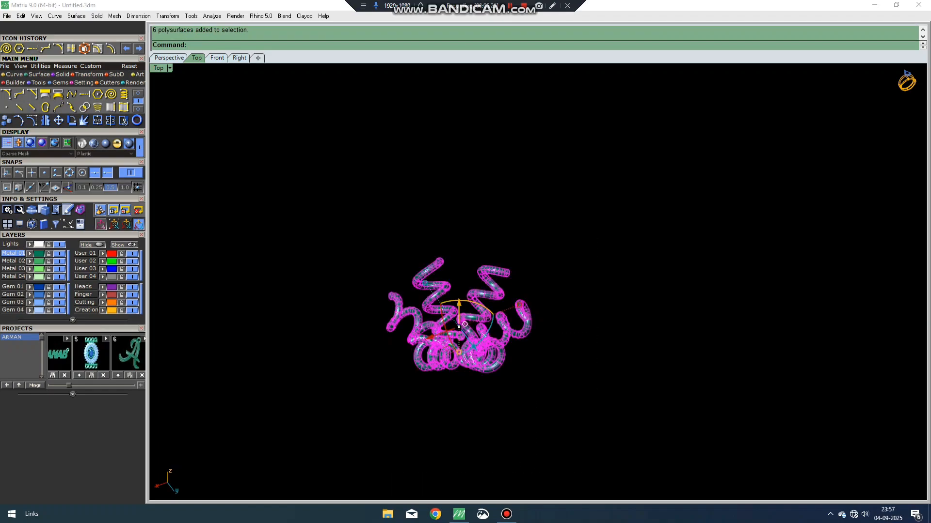
pyautogui.press('Delete')
pyautogui.hotkey('ctrl', 'F1')
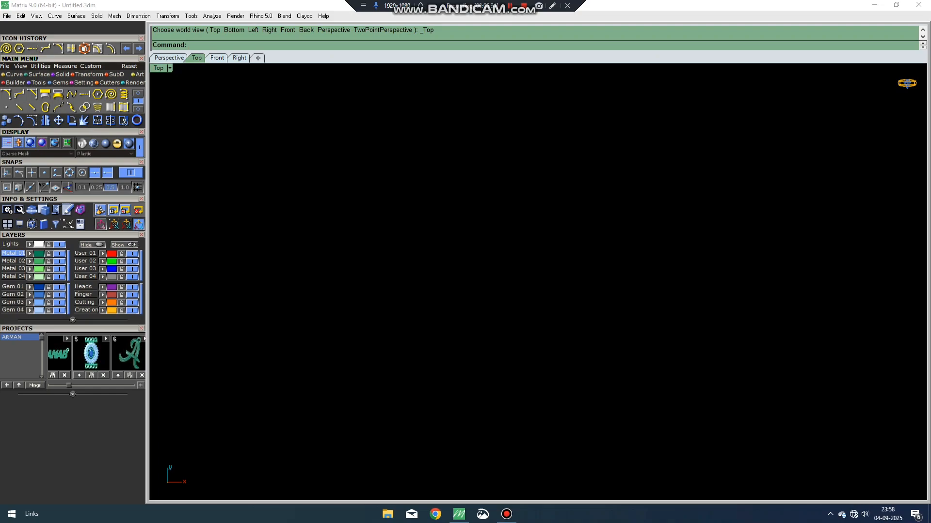
# Draw a helix with a horizontal axis starting at 0,0,0, a radius of 8 and 1.1 turns.
pyautogui.click(124, 93)
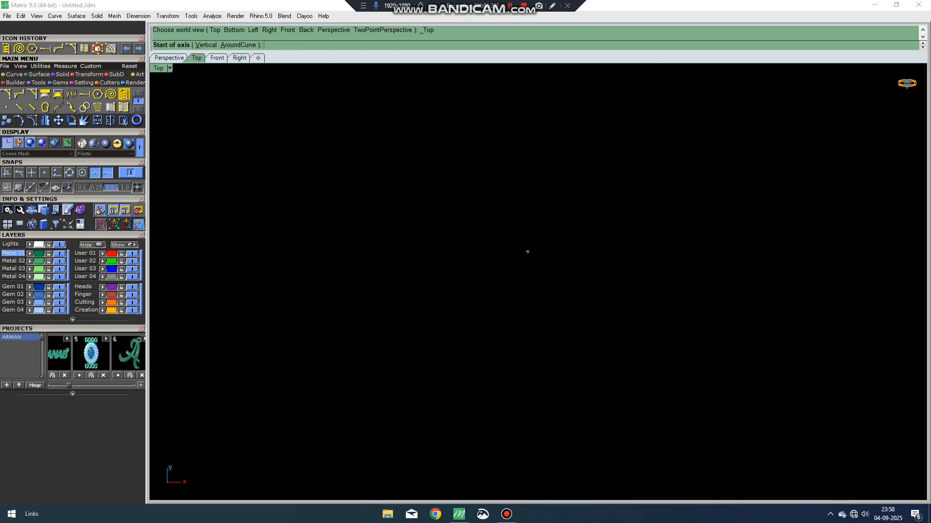
pyautogui.write('0,0,0')
pyautogui.press('Return')
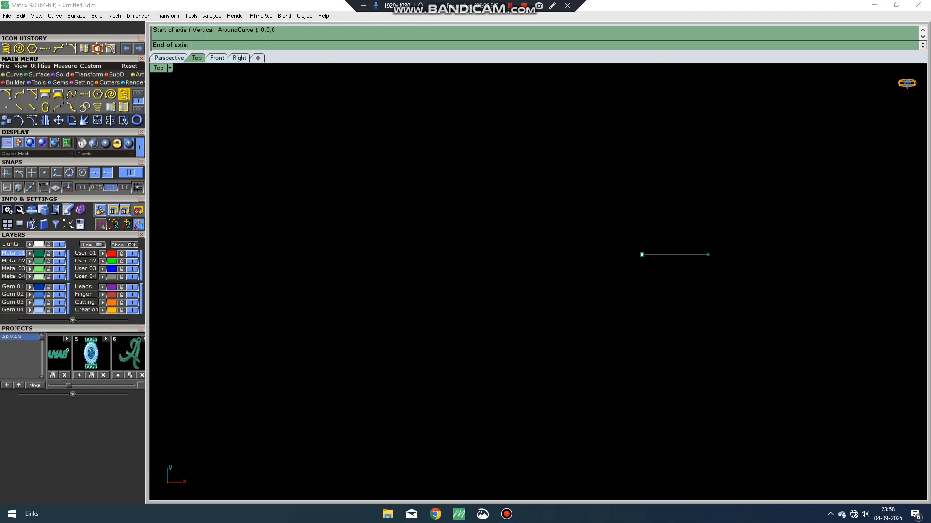
pyautogui.click(866, 306)
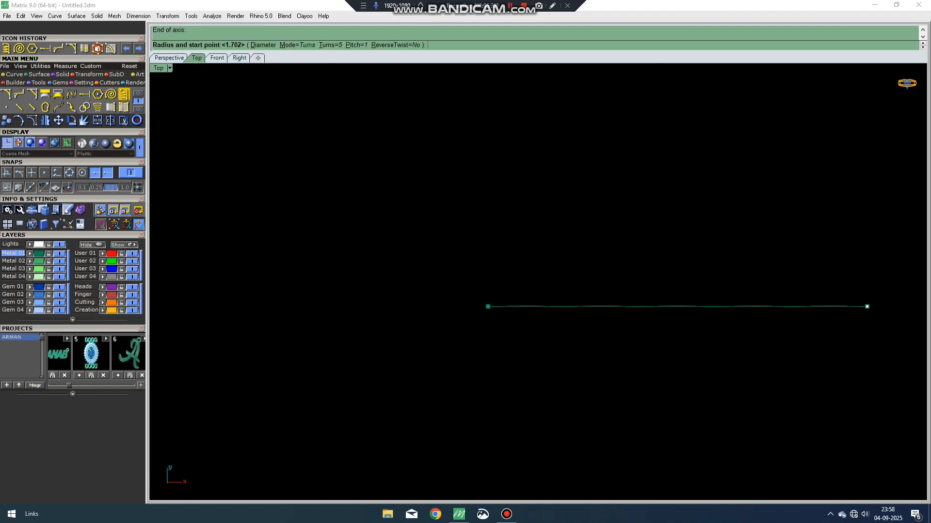
pyautogui.press('Return')
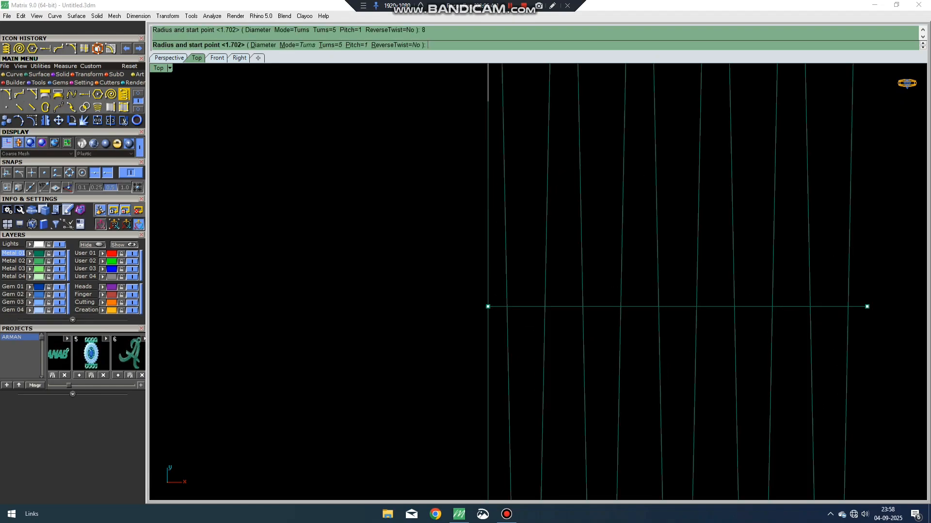
pyautogui.click(332, 45)
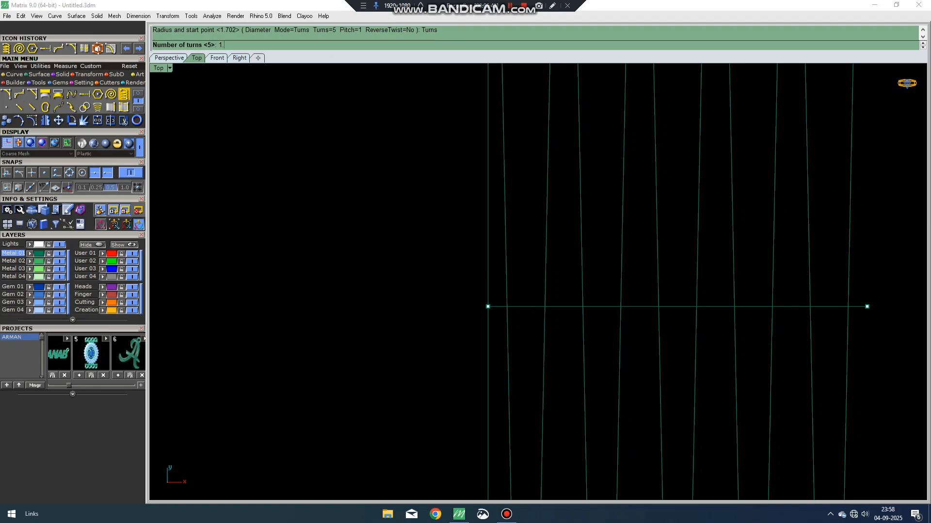
pyautogui.press('Return')
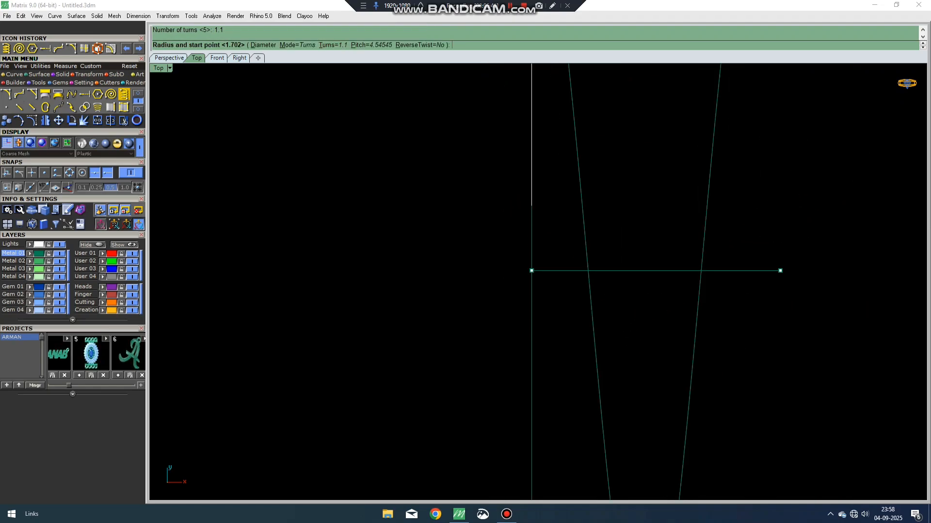
pyautogui.scroll(-5, 742, 262)
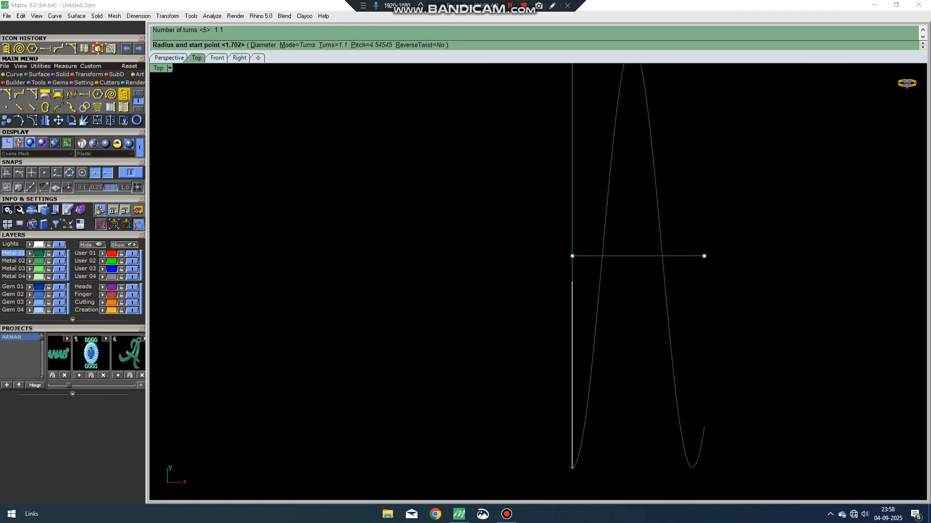
pyautogui.click(572, 467)
# Orbit to see the helix end-on and rotate it around its axis until its open ends sit at the top.
pyautogui.keyDown('ctrl'); pyautogui.keyDown('shift'); pyautogui.moveTo(698, 368); pyautogui.dragTo(564, 226, button='right'); pyautogui.keyUp('shift'); pyautogui.keyUp('ctrl')
pyautogui.scroll(-6, 563, 225)
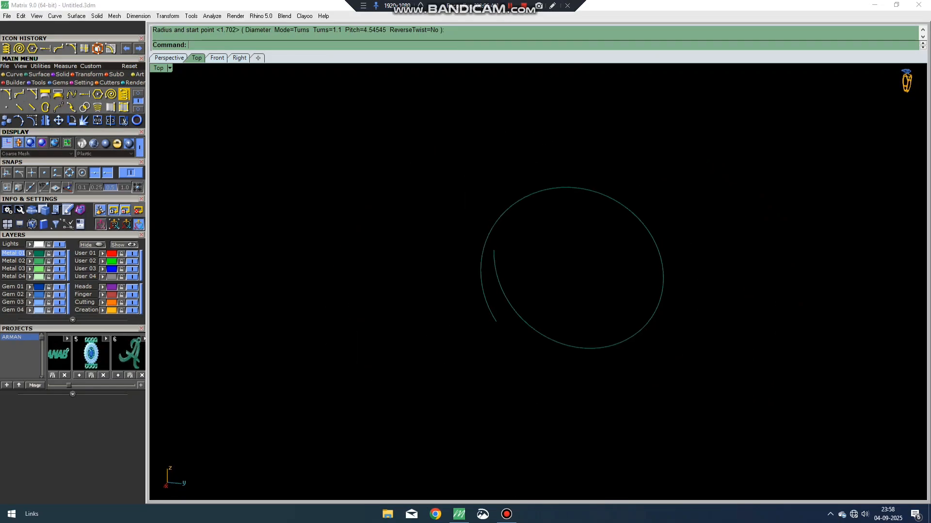
pyautogui.click(563, 188)
pyautogui.keyDown('ctrl'); pyautogui.keyDown('shift'); pyautogui.moveTo(563, 194); pyautogui.dragTo(543, 170, button='right'); pyautogui.keyUp('shift'); pyautogui.keyUp('ctrl')
pyautogui.moveTo(559, 291); pyautogui.dragTo(562, 228)
pyautogui.press('Escape')
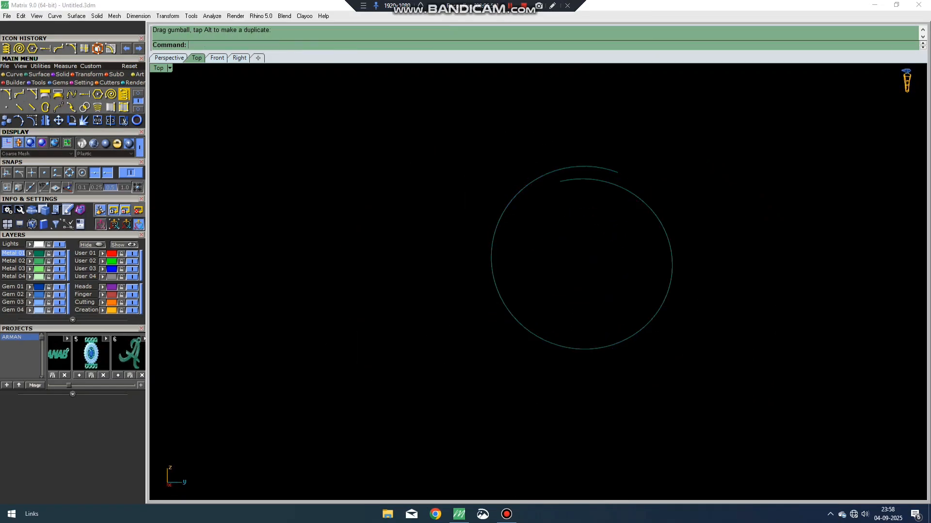
pyautogui.keyDown('ctrl'); pyautogui.keyDown('shift'); pyautogui.moveTo(564, 233); pyautogui.dragTo(470, 291, button='right'); pyautogui.keyUp('shift'); pyautogui.keyUp('ctrl')
# Rotate the helix out of its edge-on position in the Top view so that it shows as a wide oval, and deselect it.
pyautogui.hotkey('ctrl', 'F1')
pyautogui.scroll(6, 582, 218)
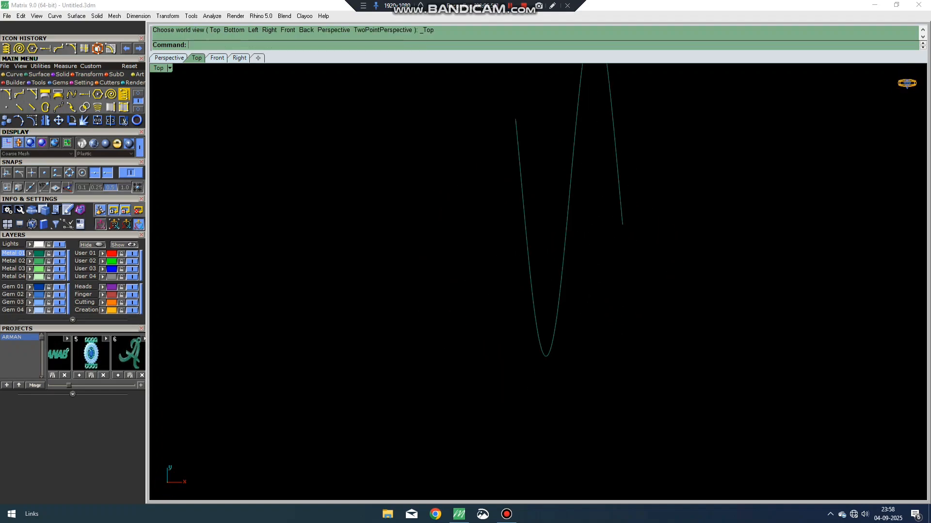
pyautogui.click(418, 156)
pyautogui.scroll(-4, 342, 156)
pyautogui.moveTo(342, 156); pyautogui.dragTo(330, 217, button='right')
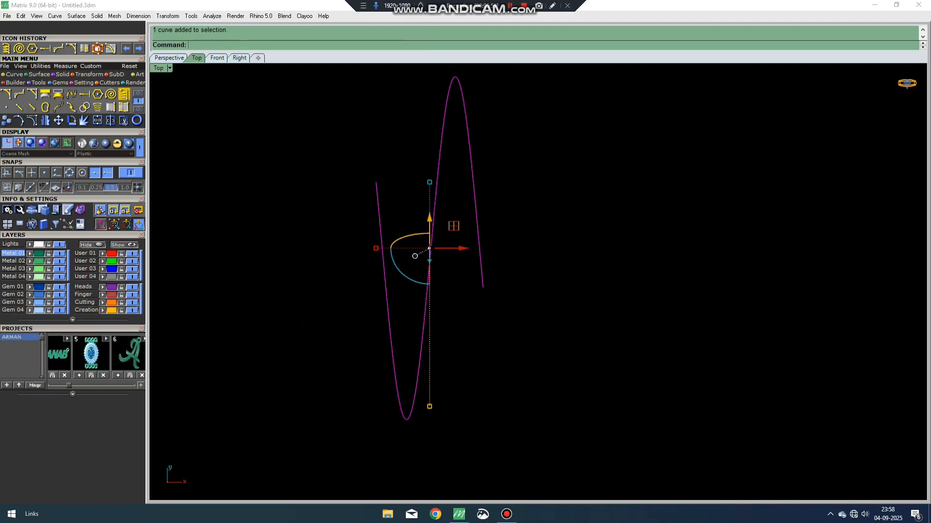
pyautogui.moveTo(395, 265); pyautogui.dragTo(447, 283)
pyautogui.press('Escape')
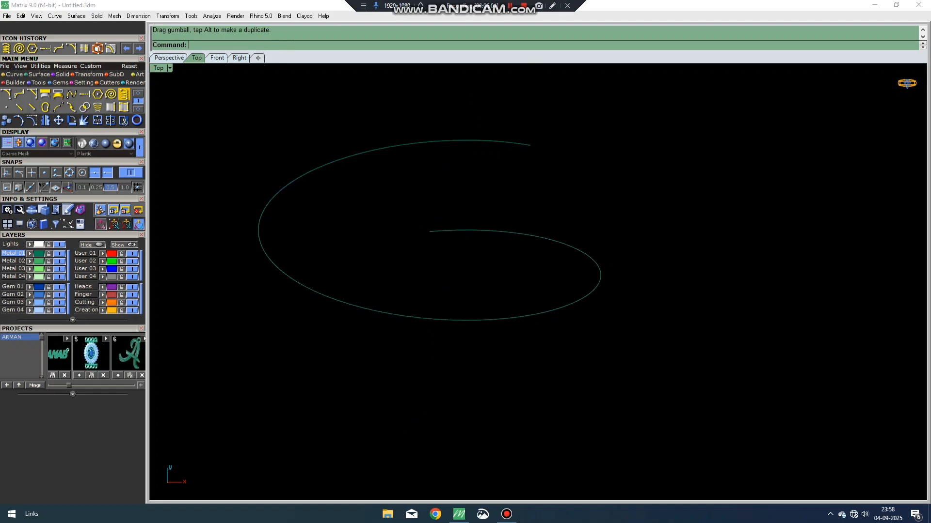
# Rotate the helix once more in an orbited view, deselect it and return to the Top view.
pyautogui.moveTo(526, 208); pyautogui.dragTo(509, 233)
pyautogui.keyDown('ctrl'); pyautogui.keyDown('shift'); pyautogui.moveTo(507, 243); pyautogui.dragTo(431, 184, button='right'); pyautogui.keyUp('shift'); pyautogui.keyUp('ctrl')
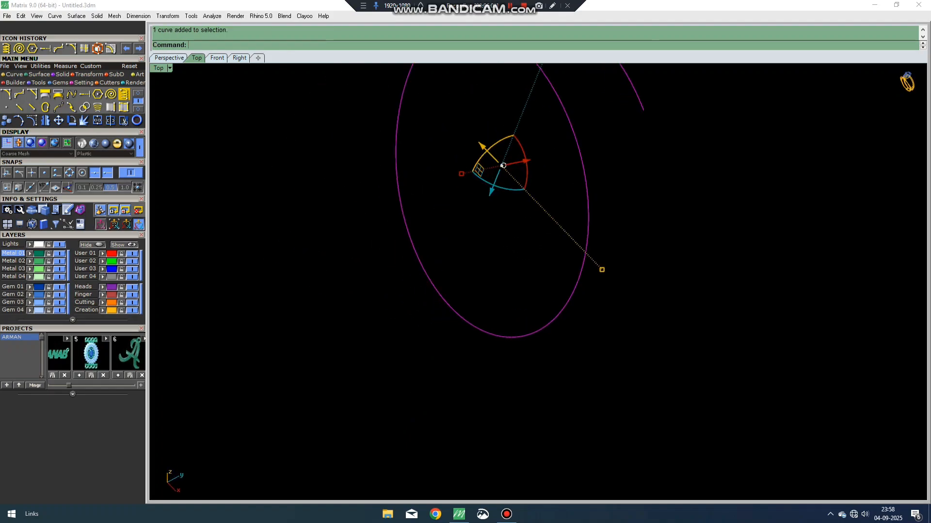
pyautogui.keyDown('ctrl'); pyautogui.keyDown('shift'); pyautogui.moveTo(503, 165); pyautogui.dragTo(523, 194, button='right'); pyautogui.keyUp('shift'); pyautogui.keyUp('ctrl')
pyautogui.moveTo(507, 177); pyautogui.dragTo(490, 202)
pyautogui.press('Escape')
pyautogui.keyDown('ctrl'); pyautogui.keyDown('shift'); pyautogui.moveTo(504, 214); pyautogui.dragTo(509, 253, button='right'); pyautogui.keyUp('shift'); pyautogui.keyUp('ctrl')
pyautogui.hotkey('ctrl', 'F1')
pyautogui.moveTo(388, 243); pyautogui.dragTo(407, 231, button='right')
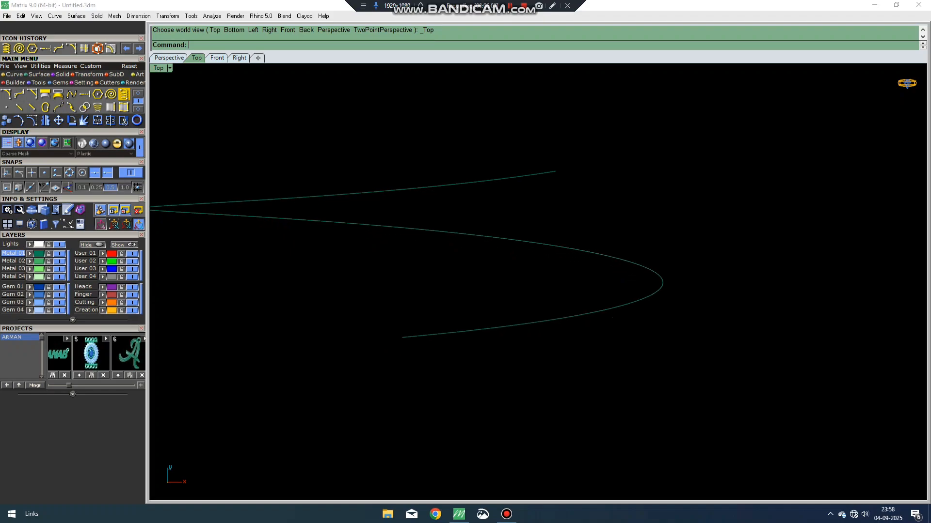
pyautogui.click(388, 227)
pyautogui.moveTo(453, 150)
pyautogui.mouseDown()
pyautogui.moveTo(427, 204)
pyautogui.moveTo(521, 457)
pyautogui.moveTo(422, 233)
pyautogui.moveTo(368, 301)
pyautogui.moveTo(340, 271)
pyautogui.moveTo(534, 301)
pyautogui.mouseUp()
pyautogui.press('Escape')
pyautogui.click(552, 6)
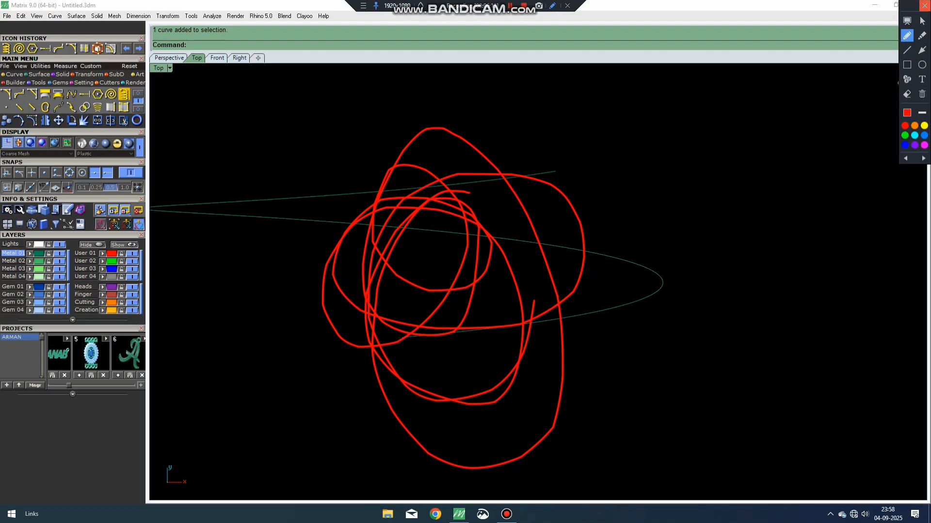
pyautogui.click(925, 5)
pyautogui.click(925, 6)
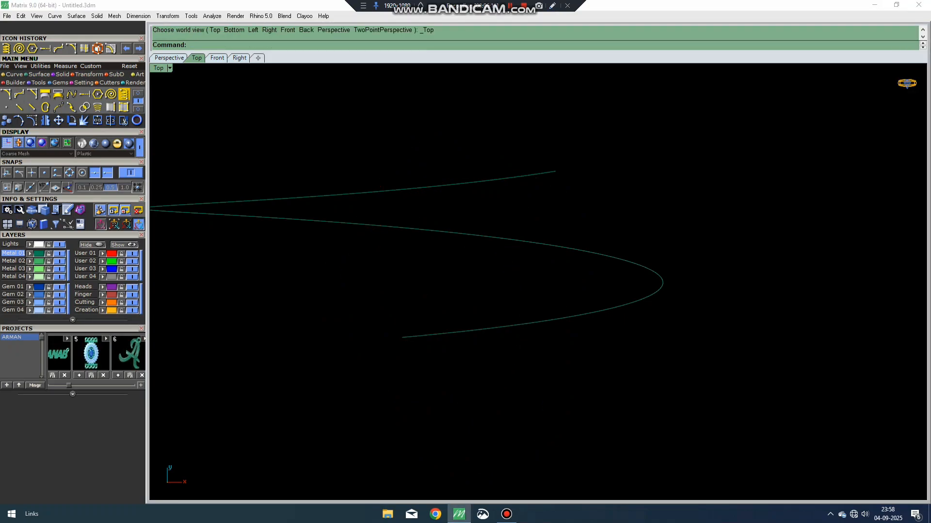
# Delete the rotated helix curve and place a single point object in the Top view.
pyautogui.moveTo(515, 235); pyautogui.dragTo(514, 236)
pyautogui.press('Delete')
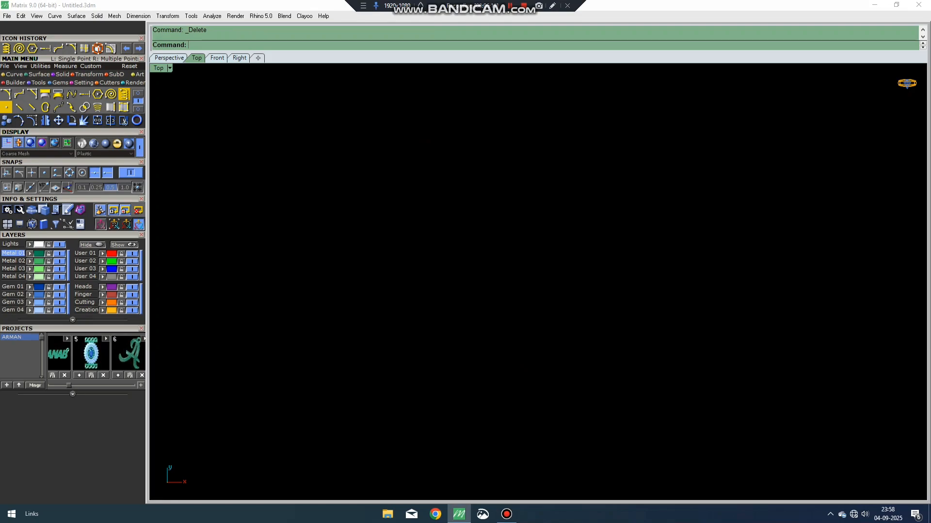
pyautogui.click(5, 107)
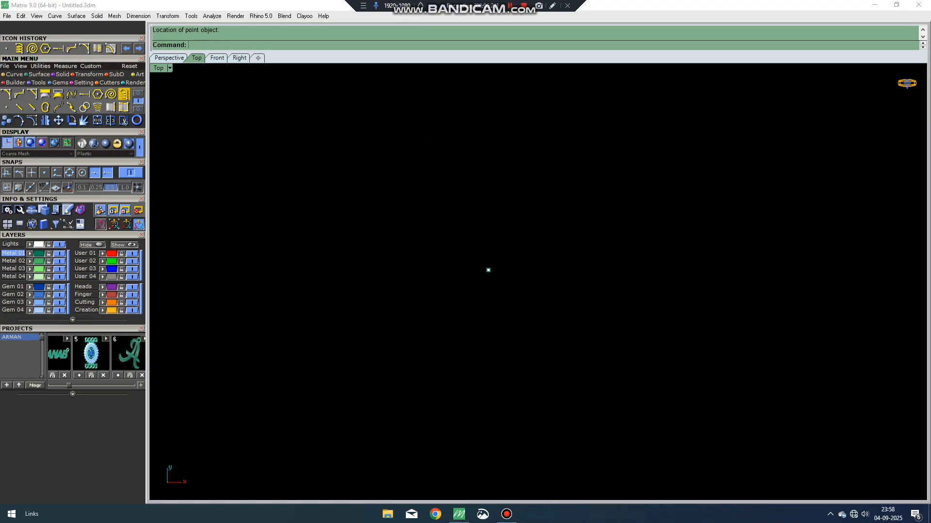
pyautogui.click(488, 270)
pyautogui.press('Escape')
# Delete the point object and draw a circle with a diameter of 5 centred on 0,0,0.
pyautogui.moveTo(483, 184); pyautogui.dragTo(427, 164)
pyautogui.press('Delete')
pyautogui.press('Return')
pyautogui.moveTo(263, 207); pyautogui.dragTo(408, 271, button='right')
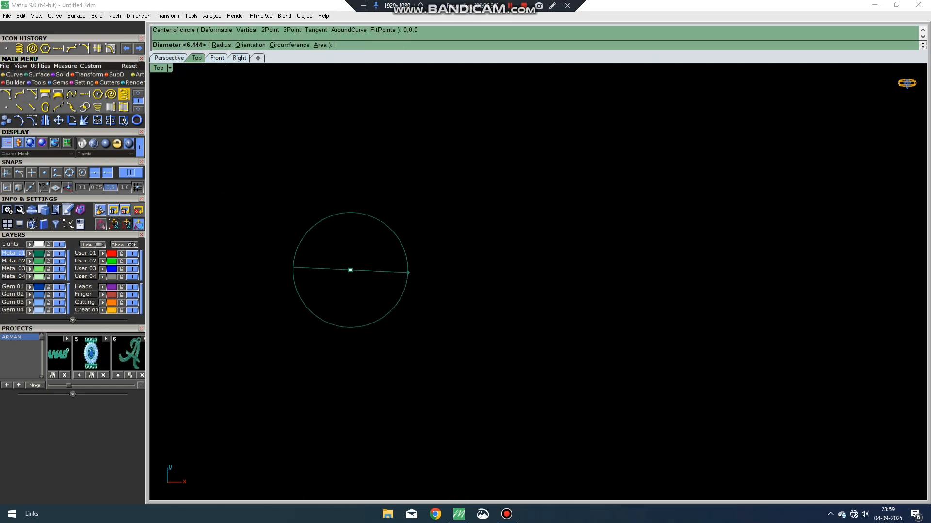
pyautogui.scroll(5, 406, 269)
pyautogui.write('5')
pyautogui.press('Return')
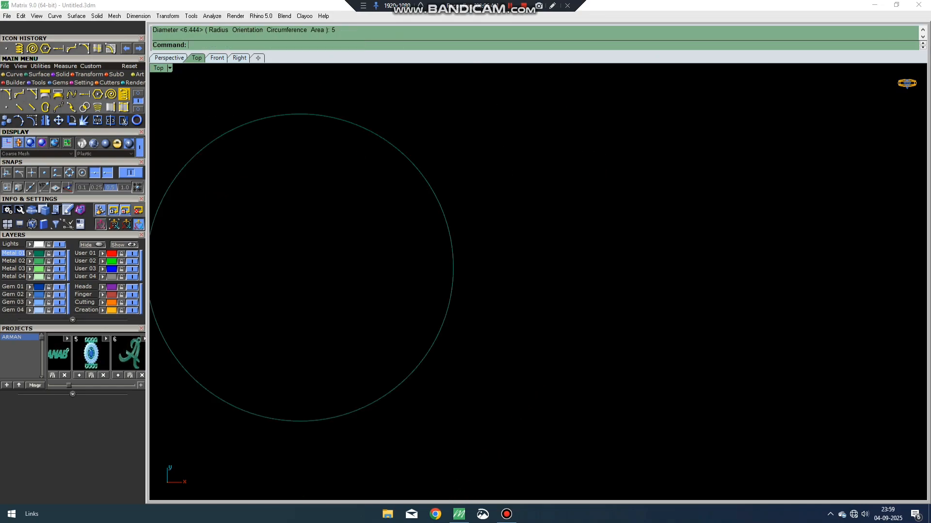
# Draw a second, concentric circle centred on 0,0,0 with a diameter of 4.
pyautogui.press('Return')
pyautogui.write('0')
pyautogui.press('Return')
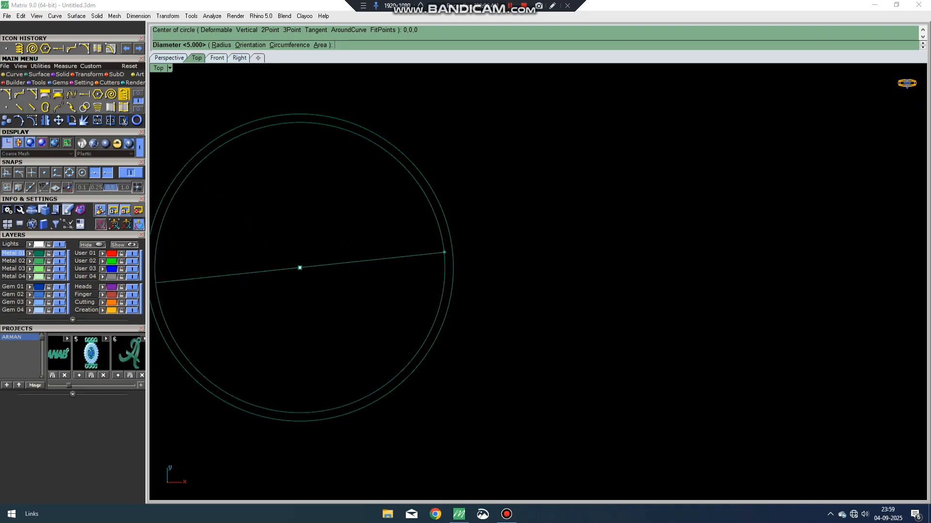
pyautogui.write('4')
pyautogui.press('Return')
# Select both concentric circles and create one tween curve between them with Tween Curves.
pyautogui.moveTo(394, 236); pyautogui.dragTo(387, 228)
pyautogui.scroll(6, 383, 220)
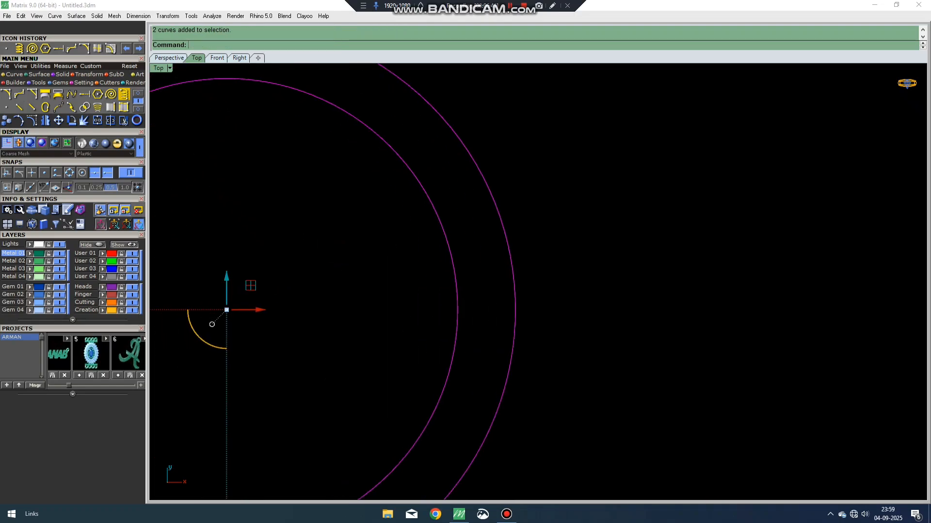
pyautogui.scroll(-4, 383, 220)
pyautogui.moveTo(383, 220); pyautogui.dragTo(444, 205, button='right')
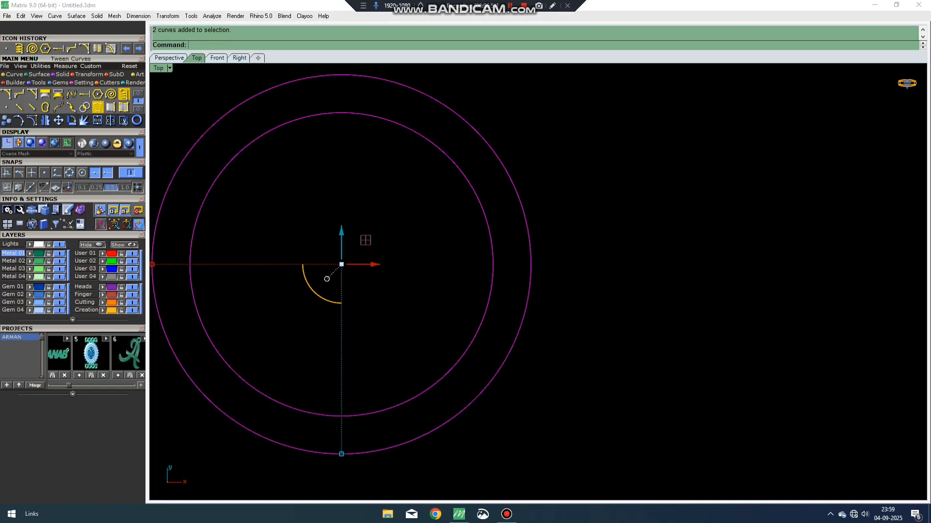
pyautogui.click(98, 107)
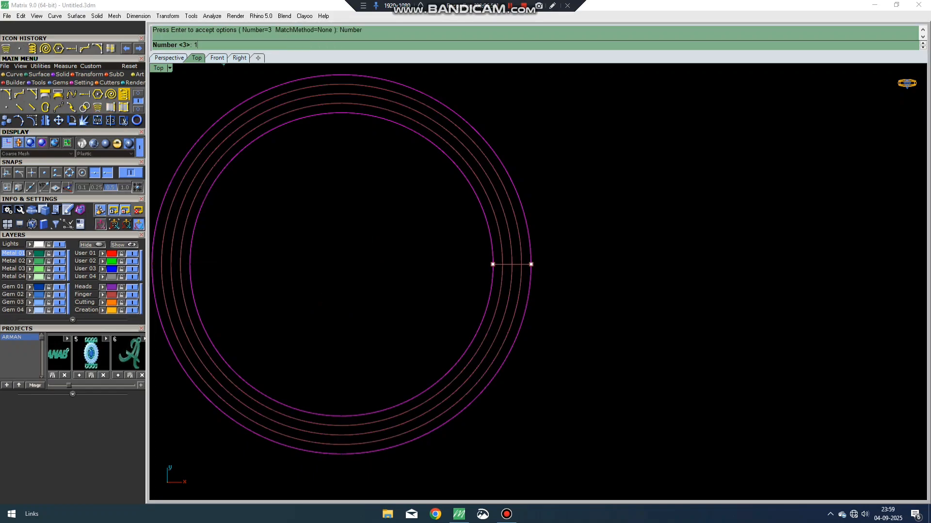
pyautogui.press('Return')
pyautogui.press('Return')
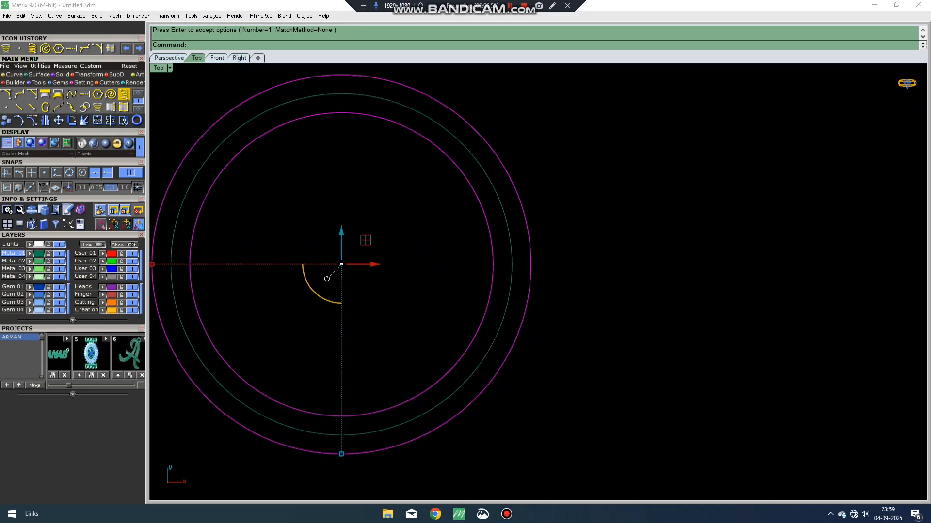
# Repeat Tween Curves on the two selected circles with the number of curves set to 3.
pyautogui.press('Return')
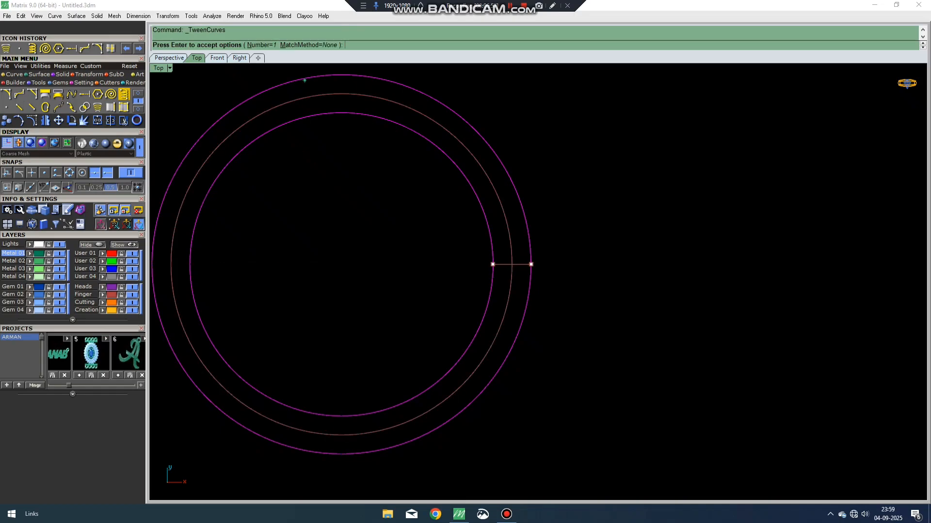
pyautogui.write('n')
pyautogui.press('Return')
pyautogui.press('Return')
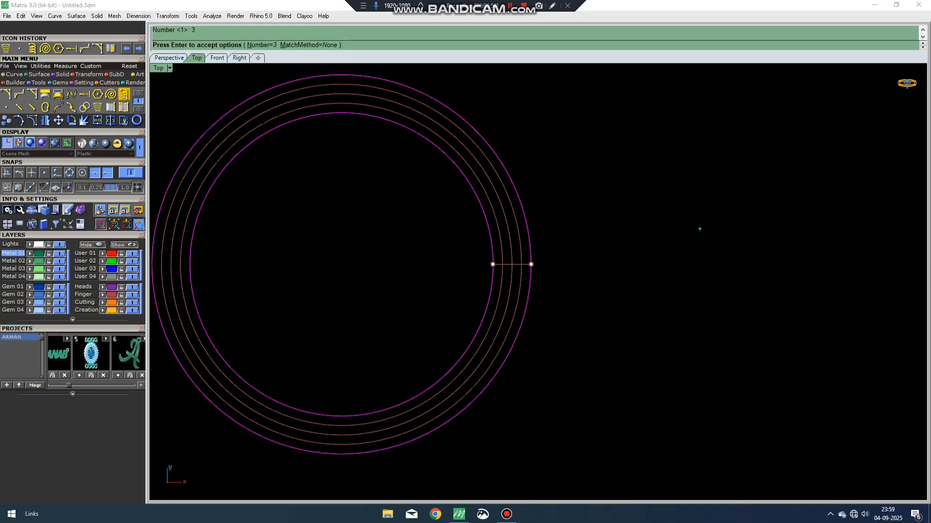
pyautogui.scroll(2, 700, 229)
pyautogui.press('Return')
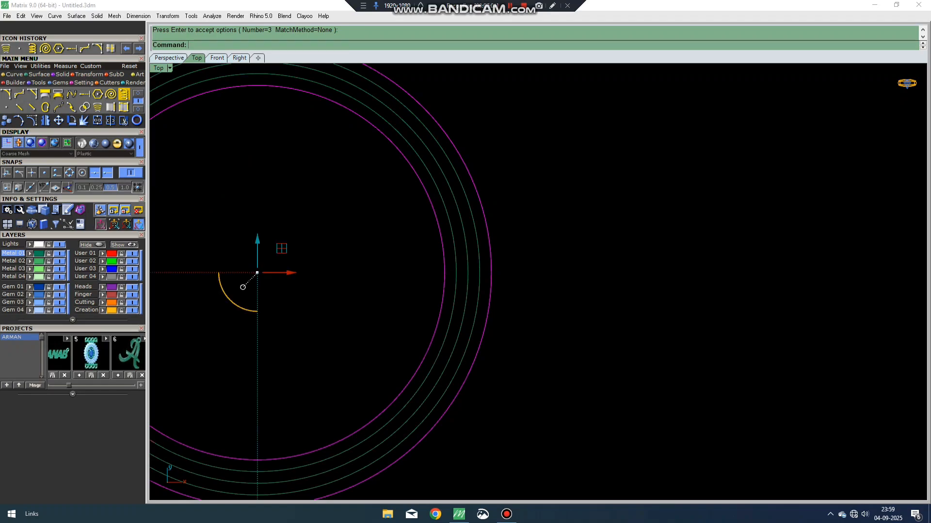
# Select all the concentric circles and tween curves and delete them.
pyautogui.scroll(4, 526, 258)
pyautogui.scroll(-8, 901, 385)
pyautogui.moveTo(811, 369); pyautogui.dragTo(589, 293)
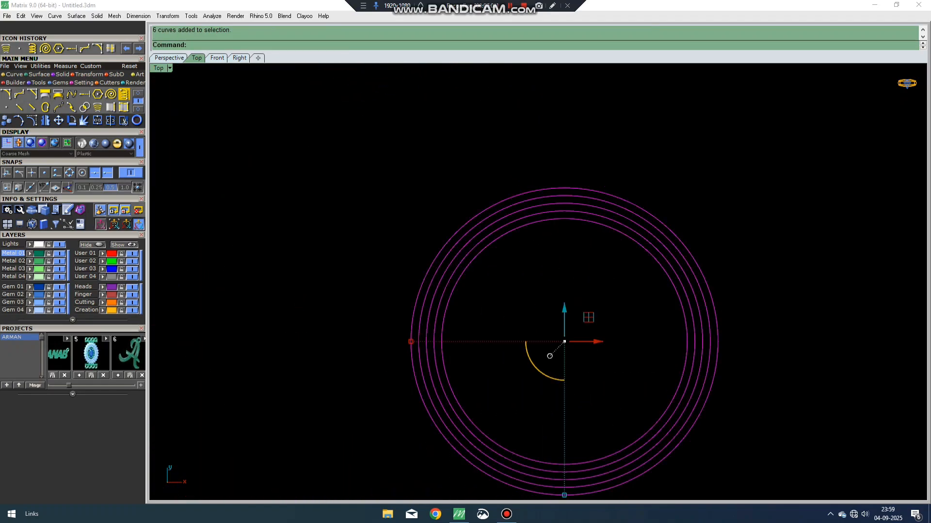
pyautogui.press('Delete')
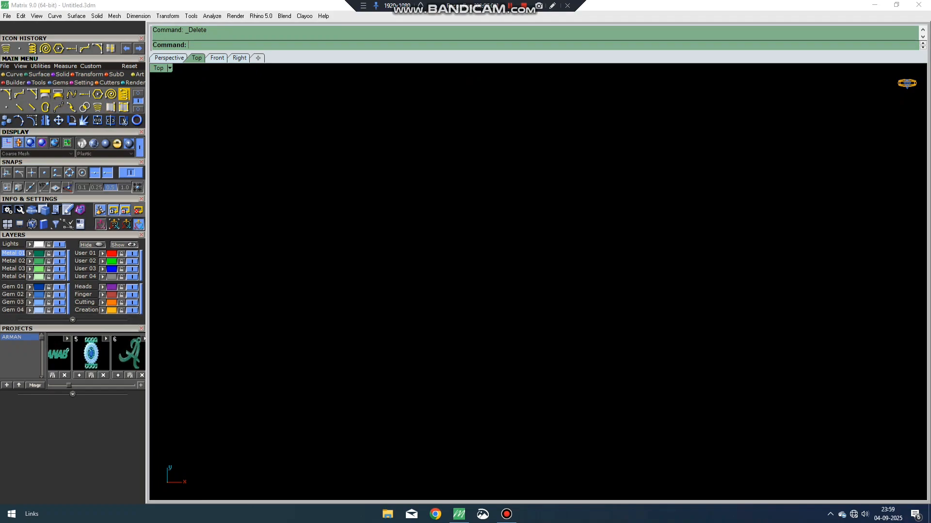
# Draw a single horizontal line in the Top view, starting at the origin.
pyautogui.press('Return')
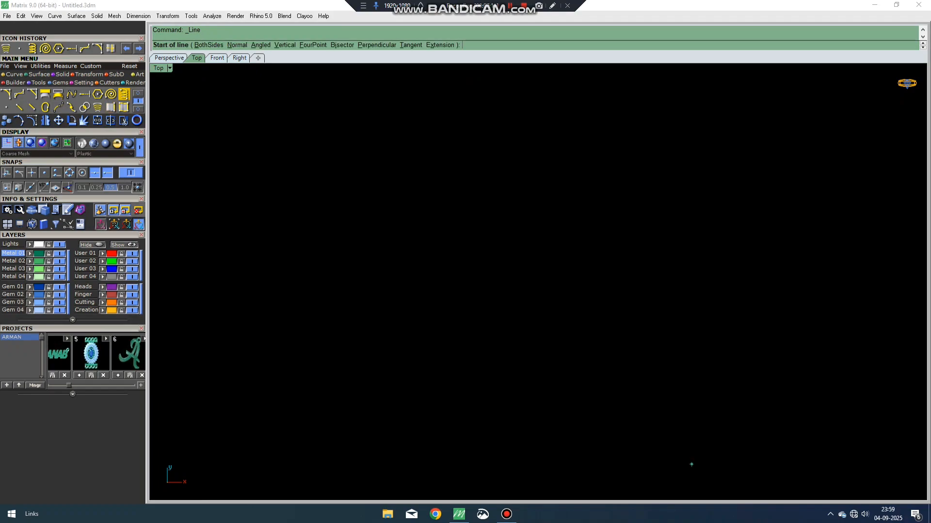
pyautogui.click(564, 341)
pyautogui.click(718, 342)
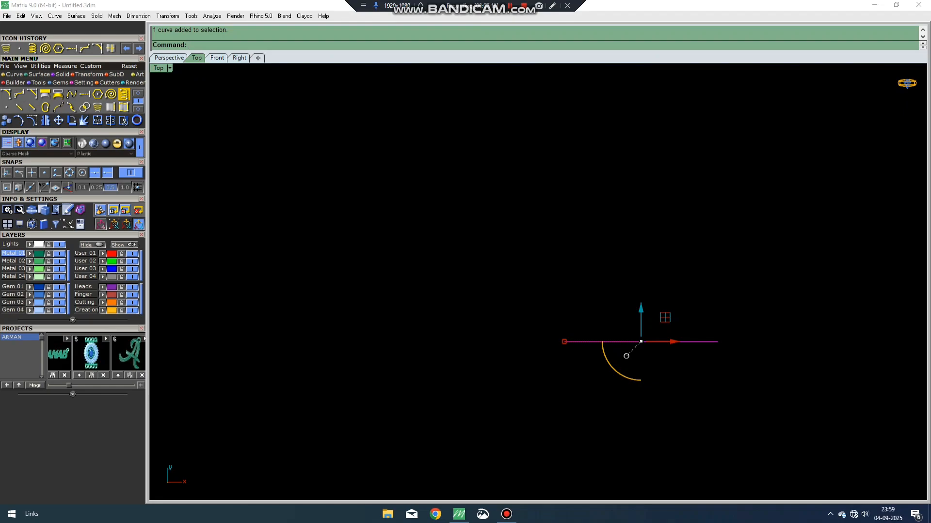
# Extrude the line to both sides into a tall vertical surface and switch to the Front view.
pyautogui.write('ex')
pyautogui.press('Return')
pyautogui.keyDown('ctrl'); pyautogui.keyDown('shift'); pyautogui.moveTo(654, 388); pyautogui.dragTo(608, 306, button='right'); pyautogui.keyUp('shift'); pyautogui.keyUp('ctrl')
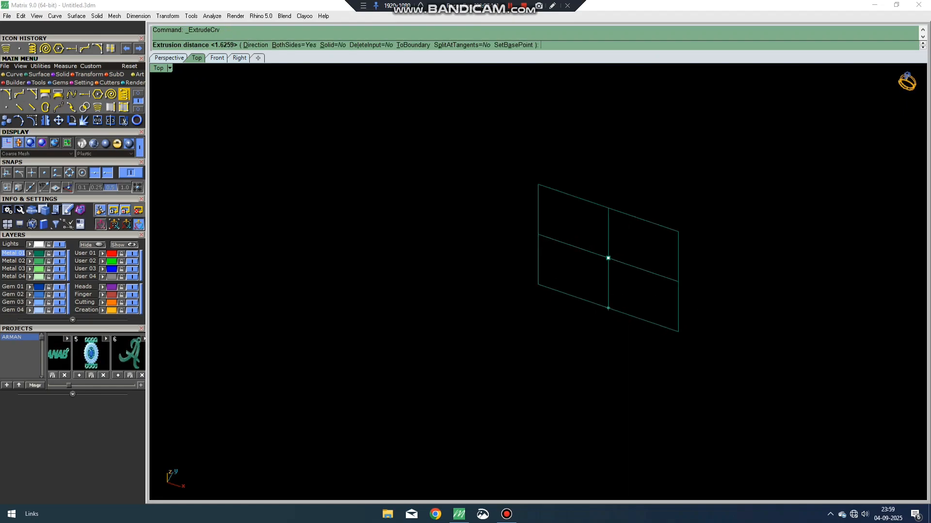
pyautogui.click(609, 375)
pyautogui.keyDown('ctrl'); pyautogui.keyDown('shift'); pyautogui.moveTo(609, 375); pyautogui.dragTo(567, 325, button='right'); pyautogui.keyUp('shift'); pyautogui.keyUp('ctrl')
pyautogui.press('F2')
pyautogui.press('Escape')
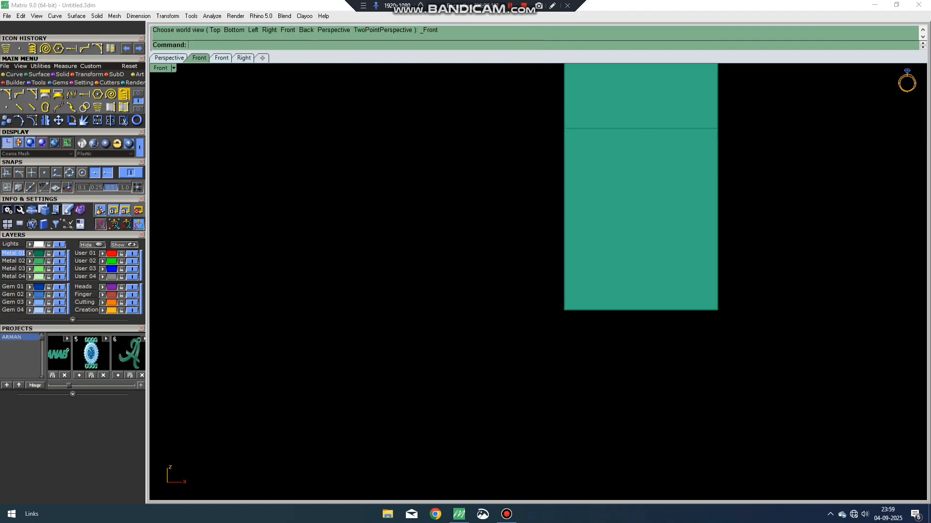
# Duplicate the lower edge of the extruded surface as a separate curve.
pyautogui.scroll(-8, 738, 259)
pyautogui.moveTo(696, 218); pyautogui.dragTo(515, 274, button='right')
pyautogui.scroll(4, 563, 273)
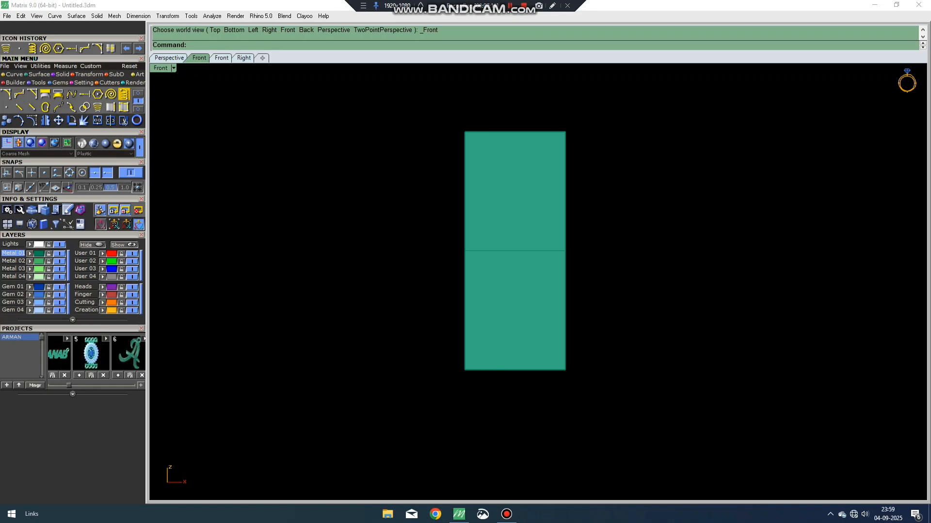
pyautogui.keyDown('ctrl'); pyautogui.keyDown('shift'); pyautogui.moveTo(514, 392); pyautogui.dragTo(444, 301, button='right'); pyautogui.keyUp('shift'); pyautogui.keyUp('ctrl')
pyautogui.scroll(8, 467, 315)
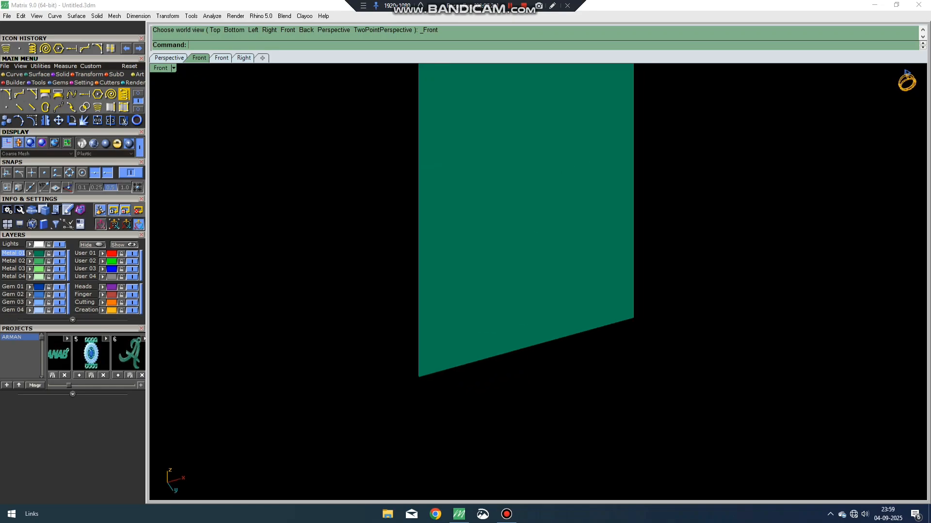
pyautogui.click(111, 107)
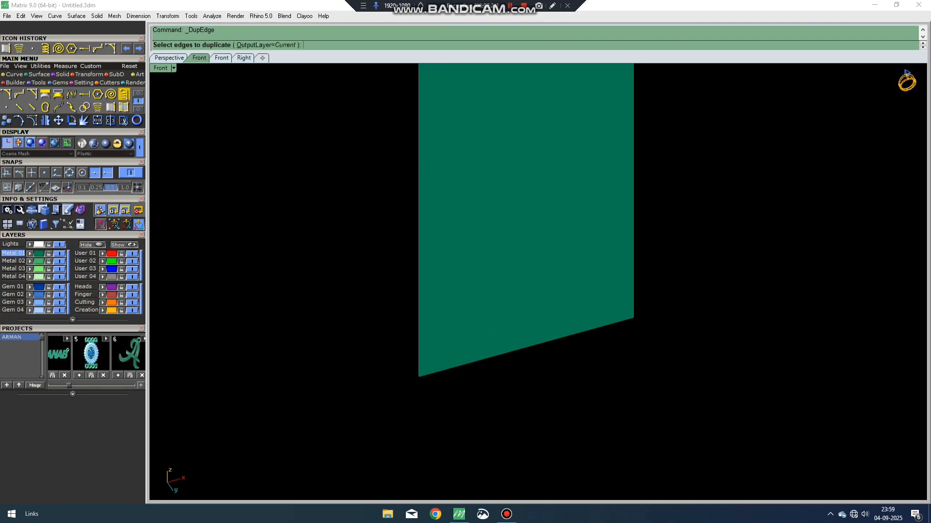
pyautogui.click(526, 348)
pyautogui.press('Return')
# Delete the extruded surface and select the curve duplicated from its lower edge.
pyautogui.click(526, 300)
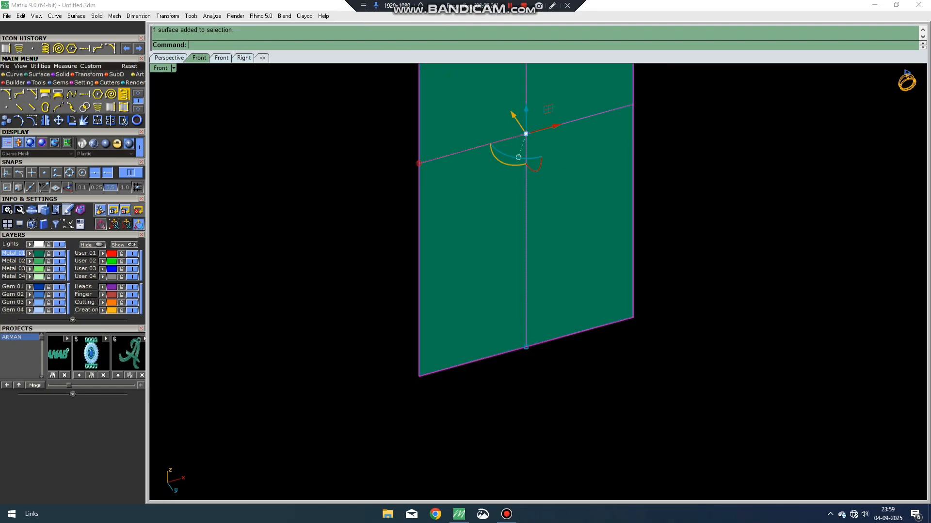
pyautogui.press('Delete')
pyautogui.click(509, 351)
pyautogui.scroll(-6, 484, 296)
pyautogui.keyDown('ctrl'); pyautogui.keyDown('shift'); pyautogui.moveTo(485, 296); pyautogui.dragTo(524, 373, button='right'); pyautogui.keyUp('shift'); pyautogui.keyUp('ctrl')
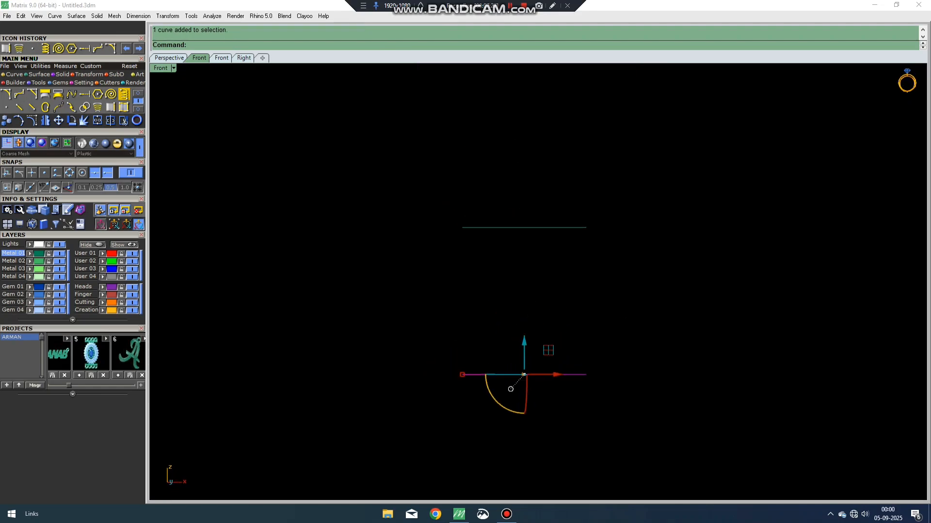
# Undo the surface deletion, and delete the original line and the duplicated edge curve.
pyautogui.hotkey('ctrl', 'z')
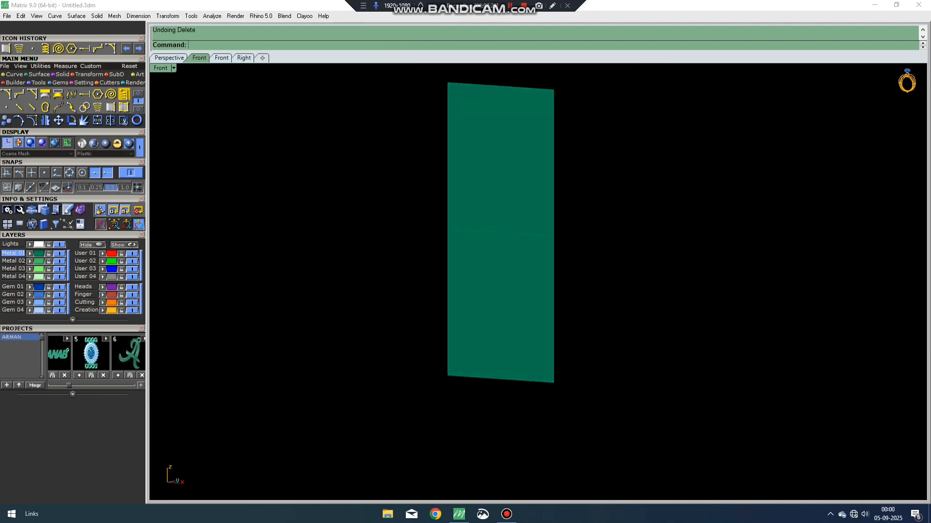
pyautogui.moveTo(314, 179); pyautogui.dragTo(809, 431)
pyautogui.press('Delete')
# Duplicate the border of the surface as a closed curve and delete the surface.
pyautogui.click(495, 245)
pyautogui.press('Return')
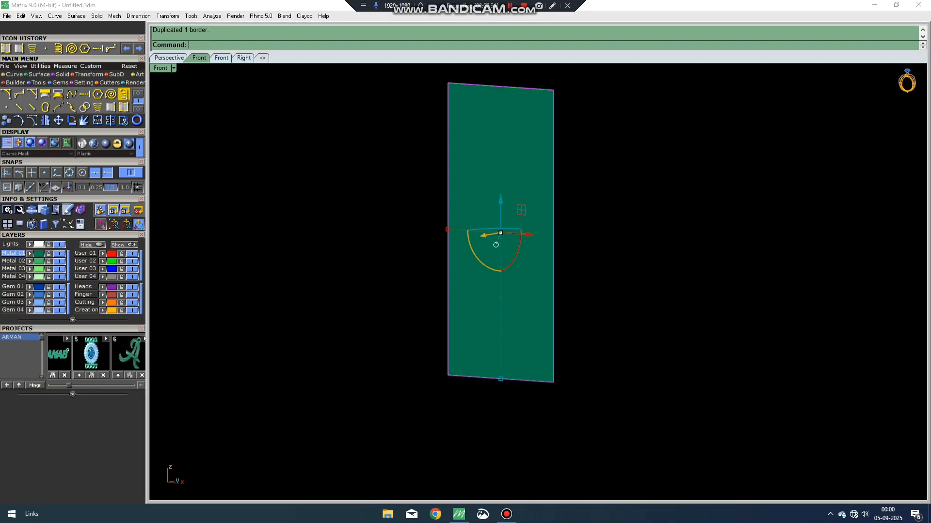
pyautogui.click(529, 208)
pyautogui.press('Delete')
# Try to extrude the duplicated rectangular border curve.
pyautogui.scroll(-6, 592, 225)
pyautogui.moveTo(592, 225); pyautogui.dragTo(595, 271, button='right')
pyautogui.moveTo(635, 136); pyautogui.dragTo(569, 194)
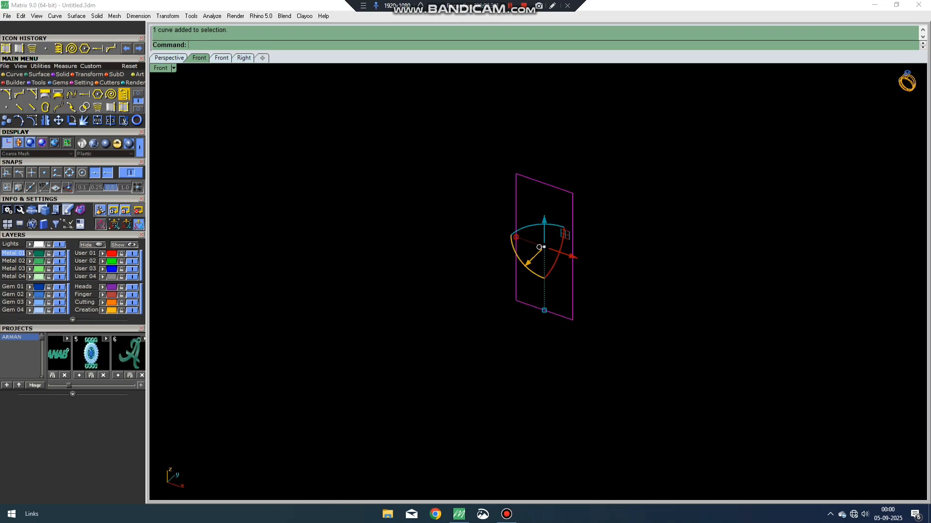
pyautogui.write('ex')
pyautogui.press('Return')
pyautogui.press('Escape')
# Select everything around the border curve and delete it to clear the scene.
pyautogui.moveTo(601, 291); pyautogui.dragTo(499, 239)
pyautogui.moveTo(388, 131); pyautogui.dragTo(742, 420)
pyautogui.press('Delete')
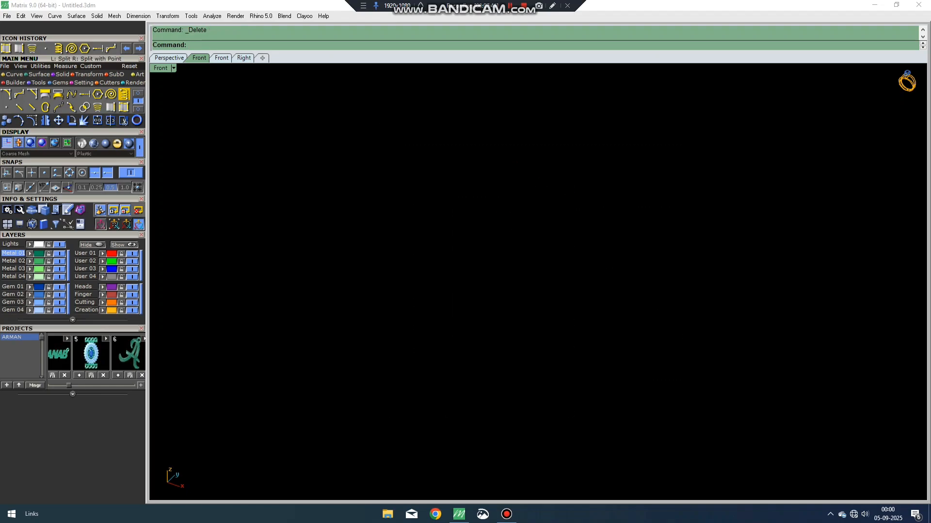
pyautogui.click(138, 109)
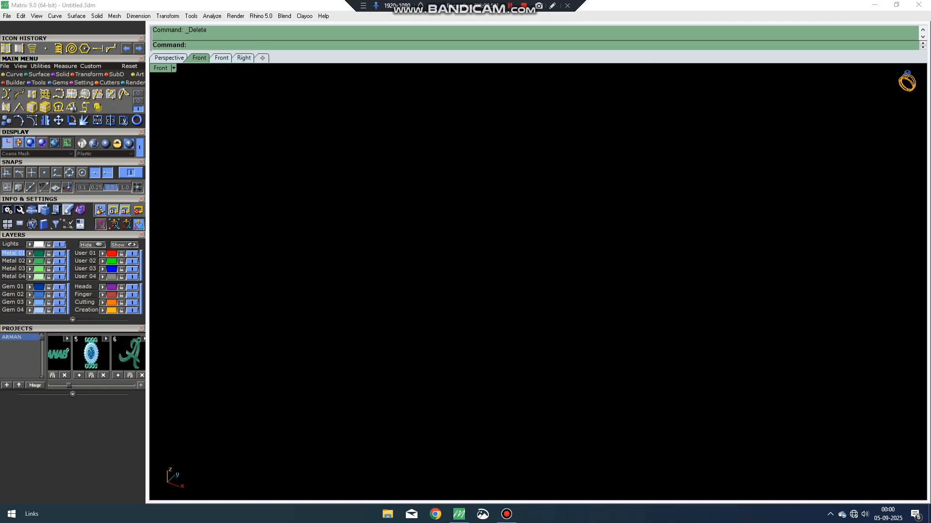
pyautogui.click(14, 74)
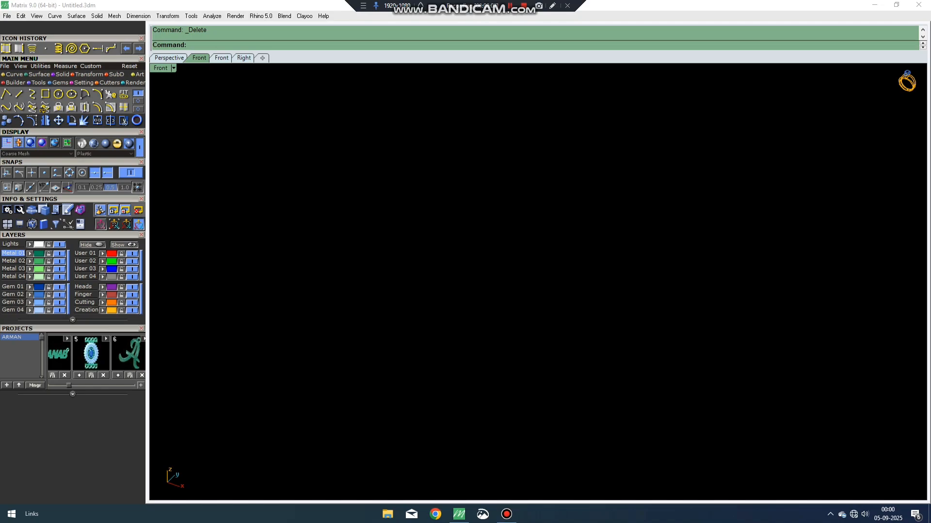
pyautogui.click(21, 67)
pyautogui.click(4, 67)
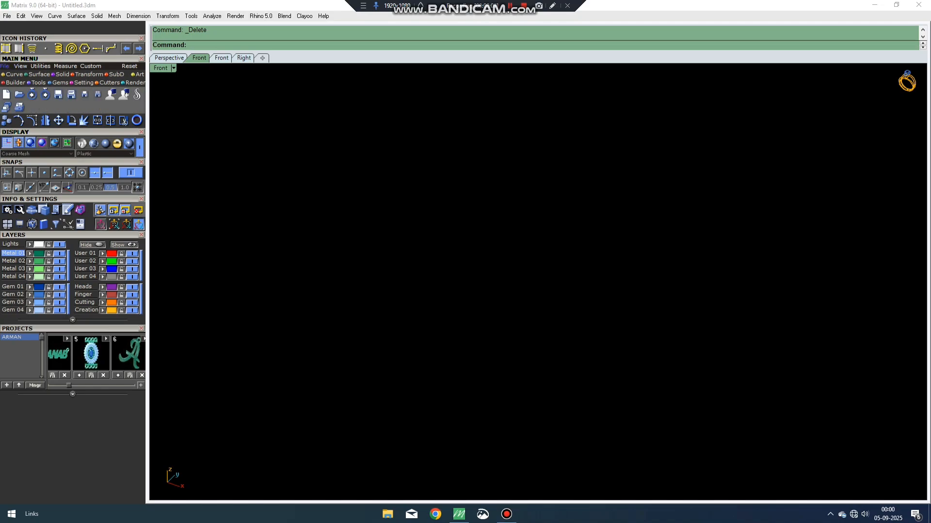
pyautogui.click(39, 75)
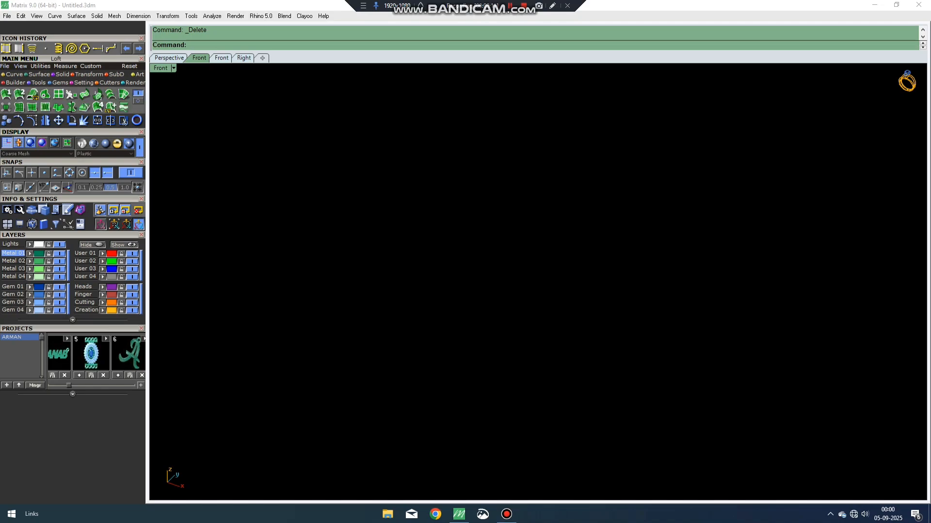